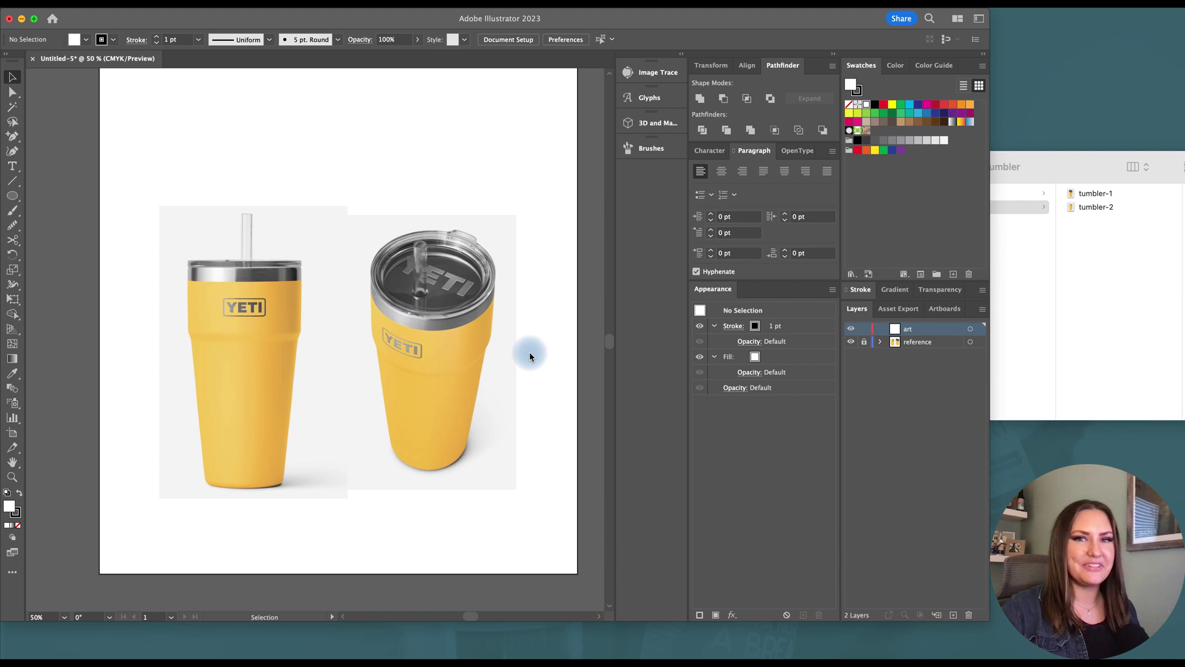
- Scroll the view to centre the left straw tumbler reference photo
{"action": "scroll", "coordinate": [285, 339], "scroll_direction": "left", "scroll_amount": 2}
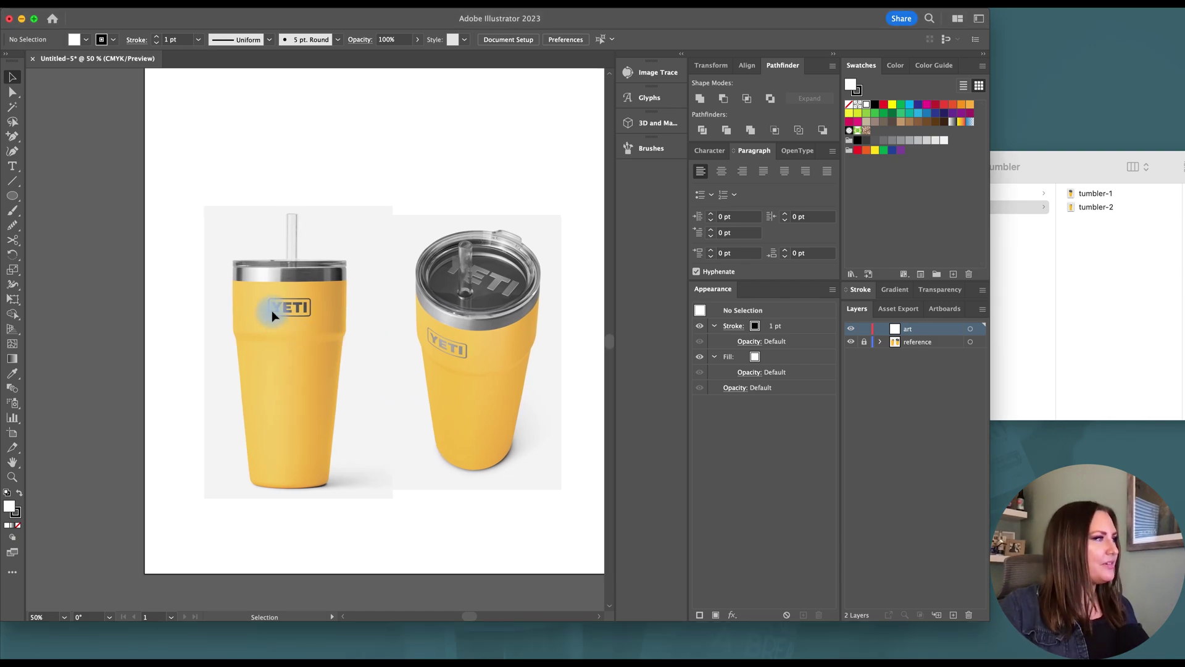
{"action": "scroll", "coordinate": [272, 310], "scroll_direction": "up", "scroll_amount": 1}
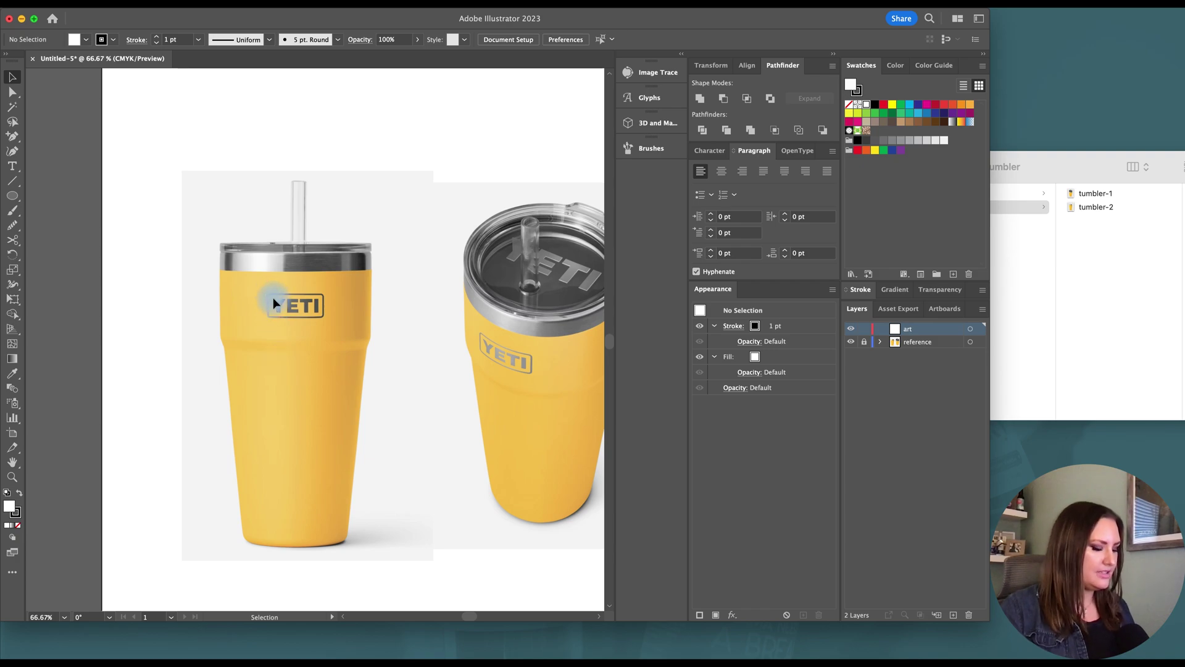
- Draw a no-fill rectangle over the tumbler body and fit its edges from lid to base
{"action": "key", "text": "m"}
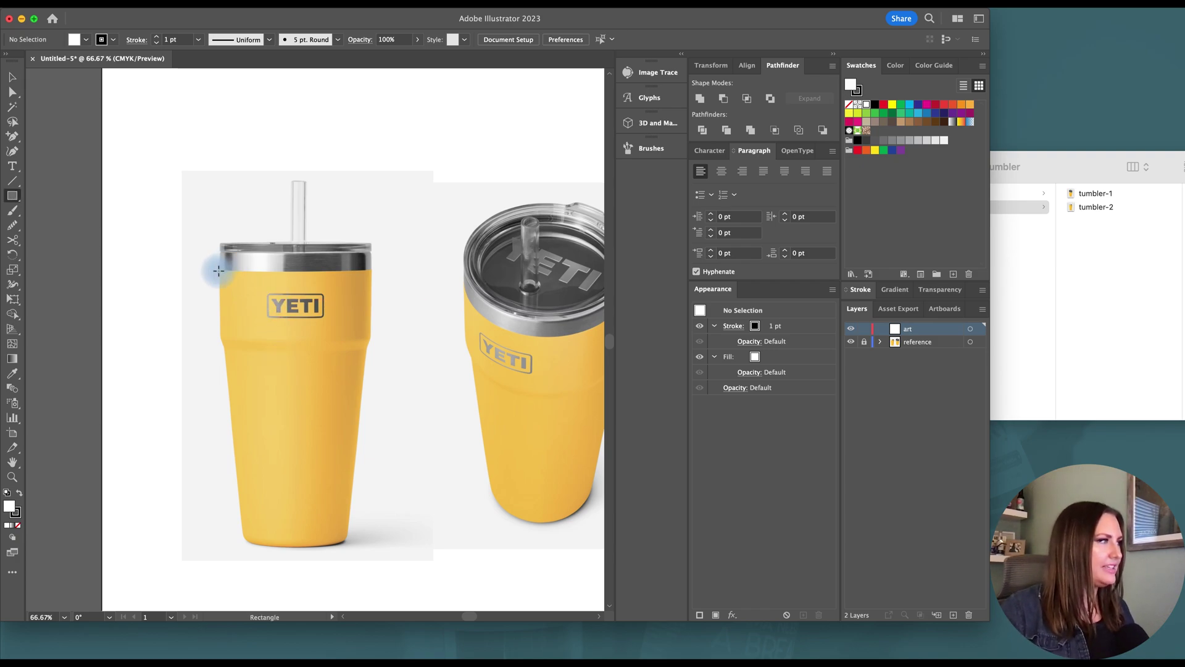
{"action": "left_click_drag", "start_coordinate": [221, 273], "coordinate": [372, 458]}
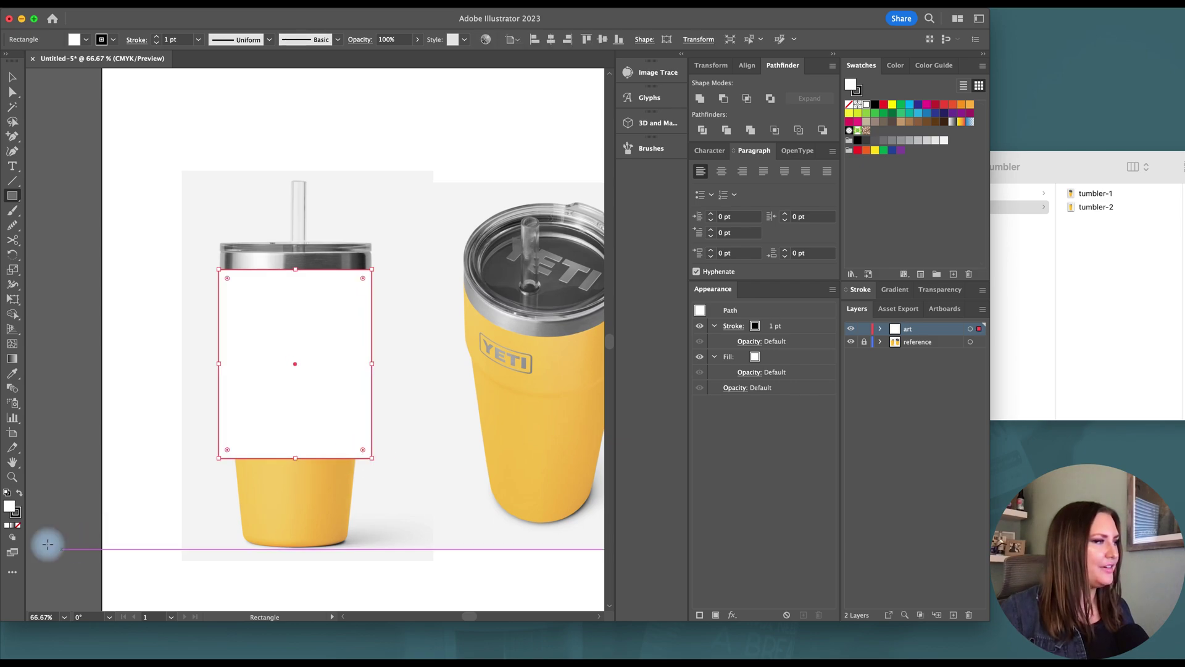
{"action": "left_click", "coordinate": [18, 525]}
{"action": "scroll", "coordinate": [216, 267], "scroll_direction": "up", "scroll_amount": 10}
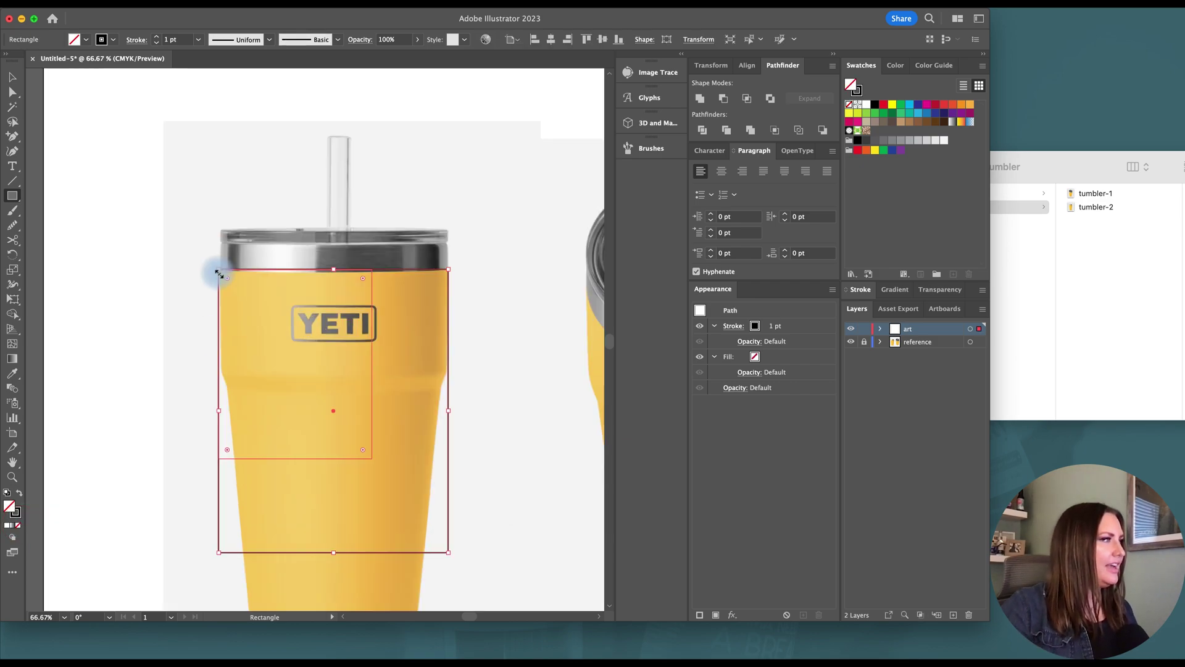
{"action": "left_click_drag", "start_coordinate": [205, 258], "coordinate": [216, 265]}
{"action": "scroll", "coordinate": [238, 276], "scroll_direction": "down", "scroll_amount": 4}
{"action": "scroll", "coordinate": [582, 312], "scroll_direction": "up", "scroll_amount": 4}
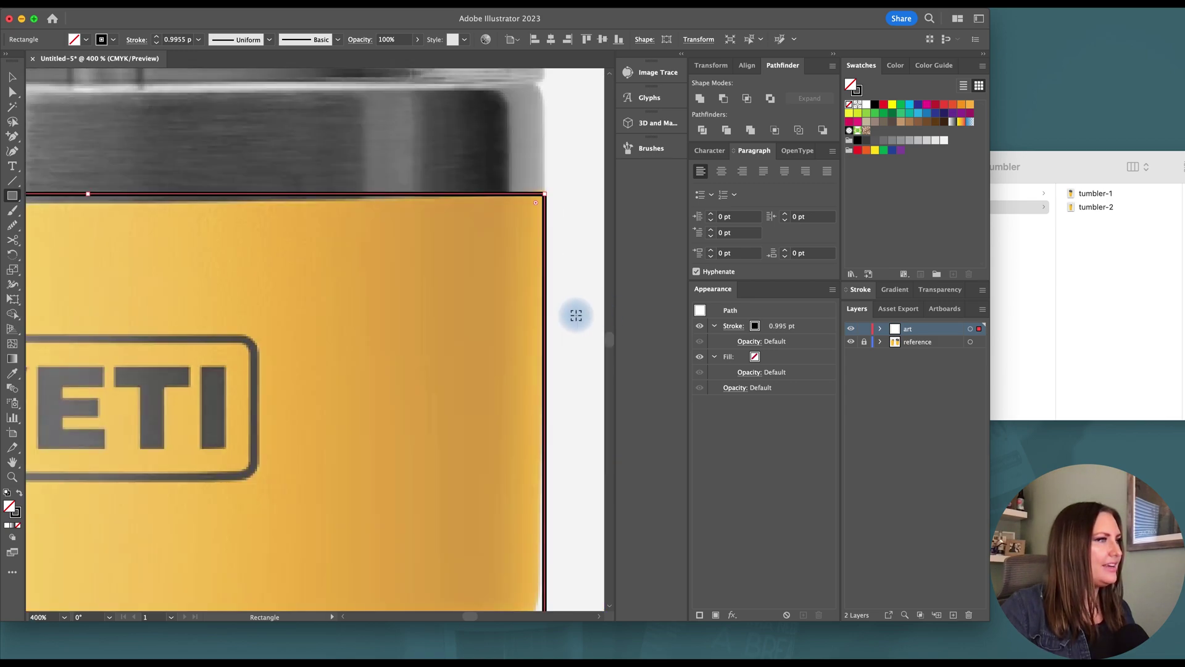
{"action": "left_click_drag", "start_coordinate": [544, 195], "coordinate": [548, 188]}
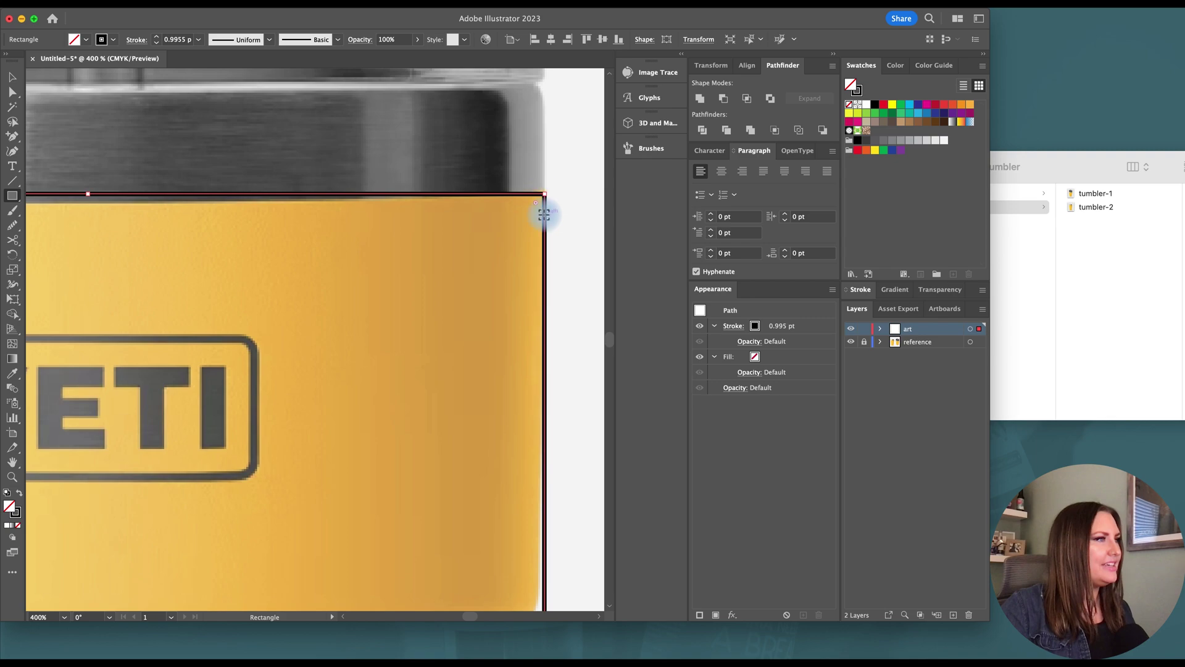
{"action": "scroll", "coordinate": [545, 212], "scroll_direction": "down", "scroll_amount": 6}
{"action": "scroll", "coordinate": [492, 378], "scroll_direction": "up", "scroll_amount": 1}
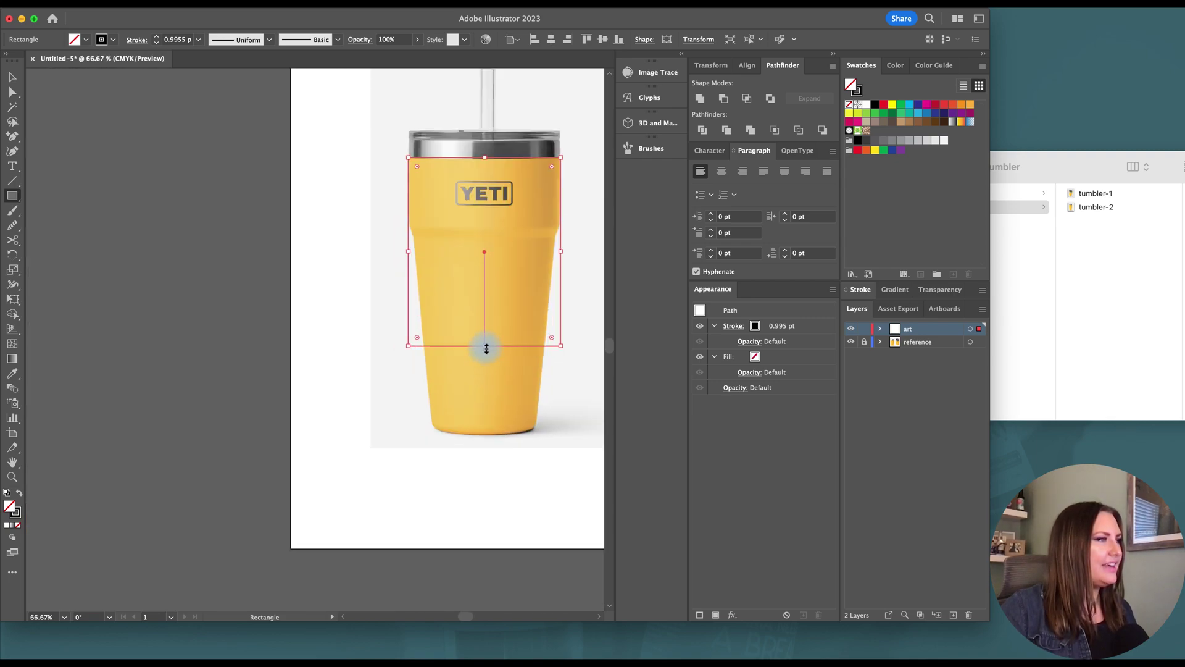
{"action": "left_click_drag", "start_coordinate": [487, 347], "coordinate": [486, 434]}
{"action": "scroll", "coordinate": [518, 314], "scroll_direction": "up", "scroll_amount": 4}
{"action": "scroll", "coordinate": [518, 315], "scroll_direction": "left", "scroll_amount": 4}
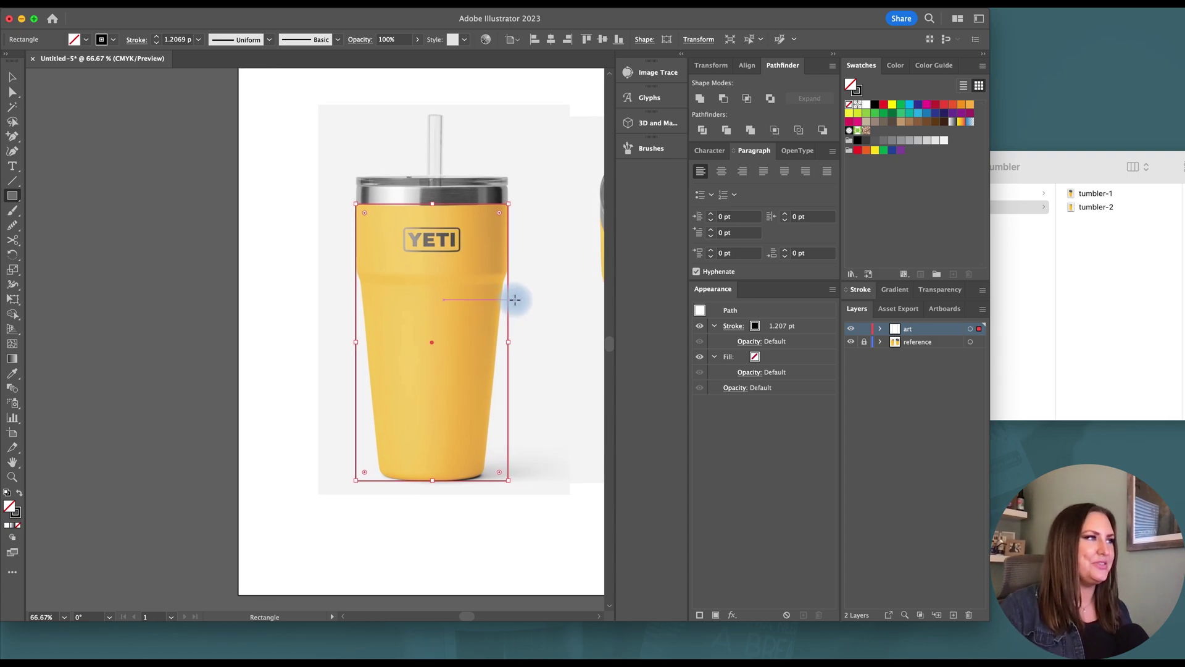
- Show rulers and drag a vertical guide through the tumbler's centre
{"action": "left_click", "coordinate": [13, 77]}
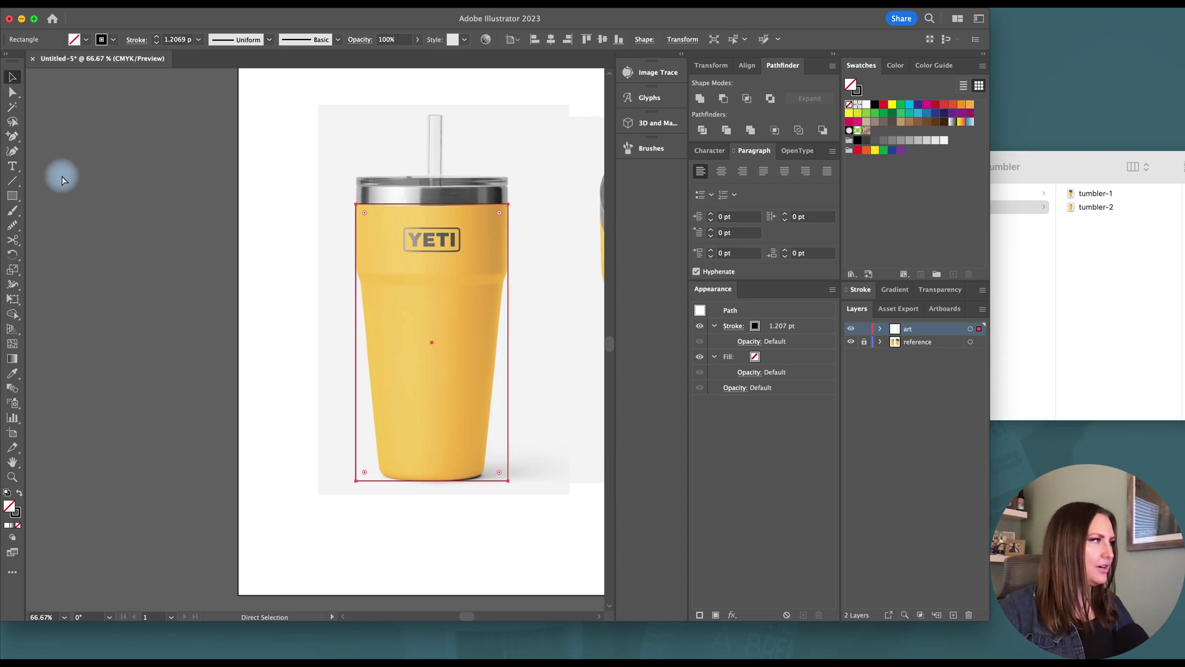
{"action": "key", "text": "super+r"}
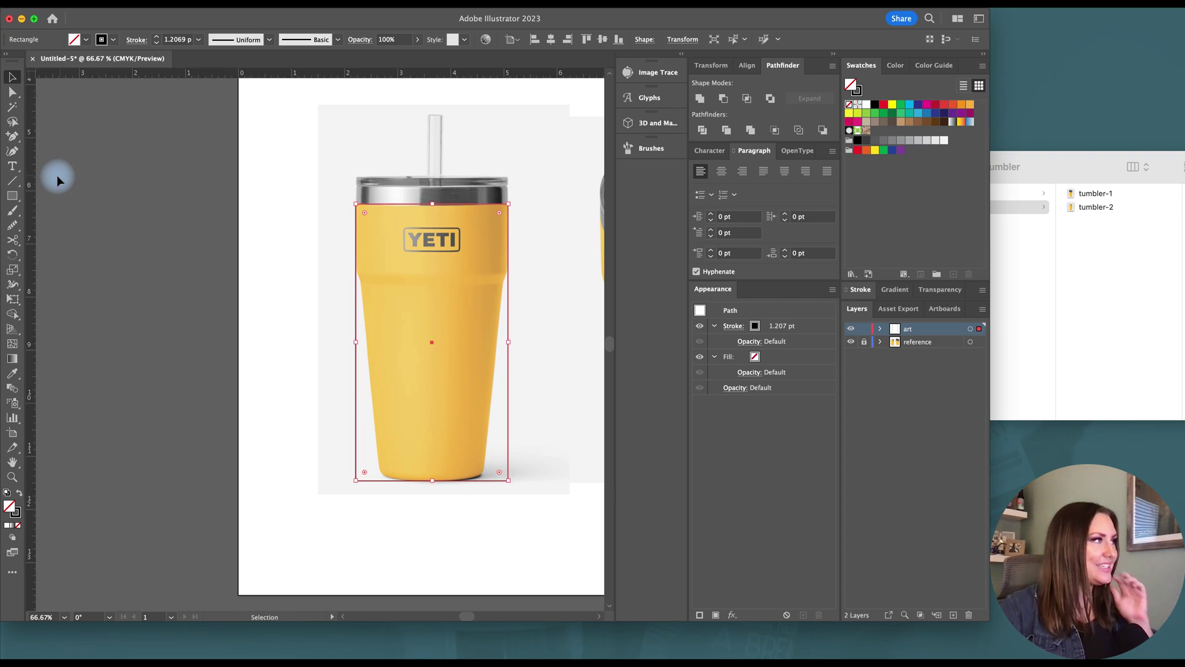
{"action": "left_click_drag", "start_coordinate": [31, 262], "coordinate": [432, 346]}
{"action": "scroll", "coordinate": [432, 346], "scroll_direction": "up", "scroll_amount": 4}
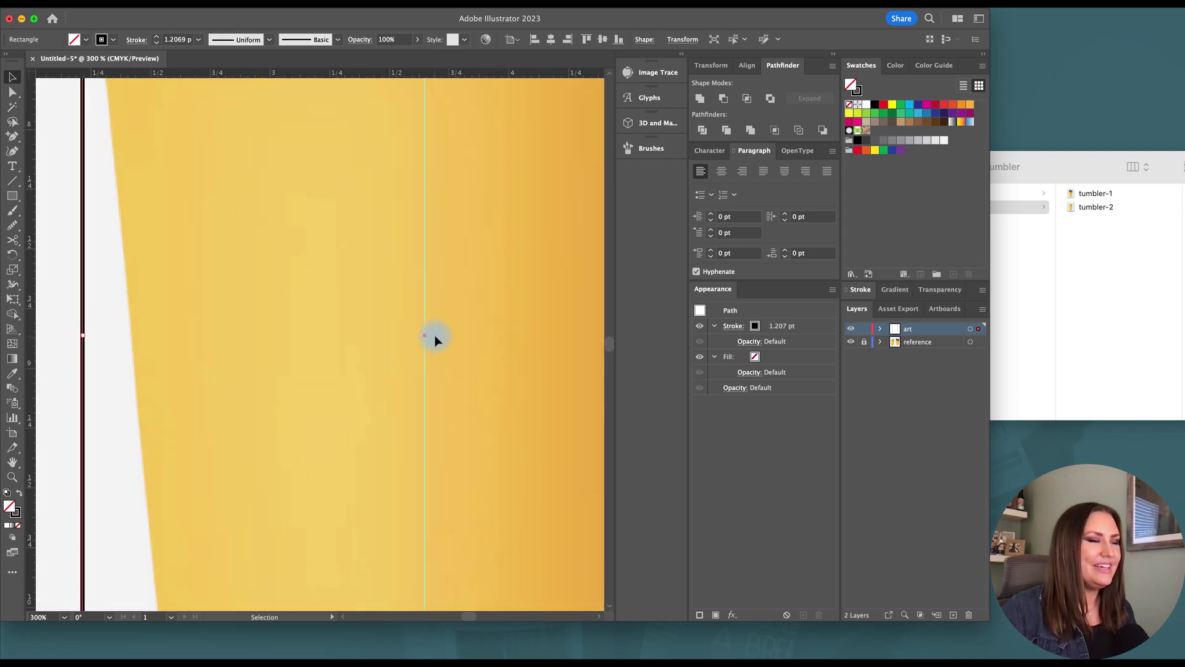
{"action": "scroll", "coordinate": [428, 334], "scroll_direction": "down", "scroll_amount": 3}
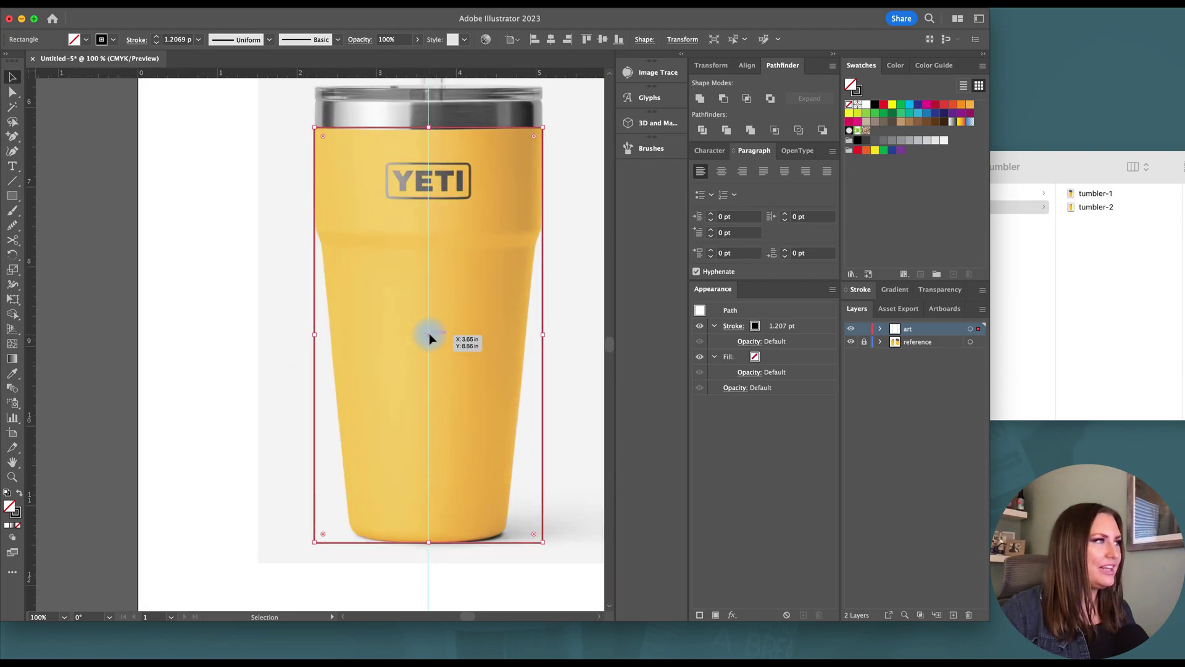
{"action": "scroll", "coordinate": [429, 333], "scroll_direction": "up", "scroll_amount": 2}
{"action": "scroll", "coordinate": [428, 333], "scroll_direction": "right", "scroll_amount": 1}
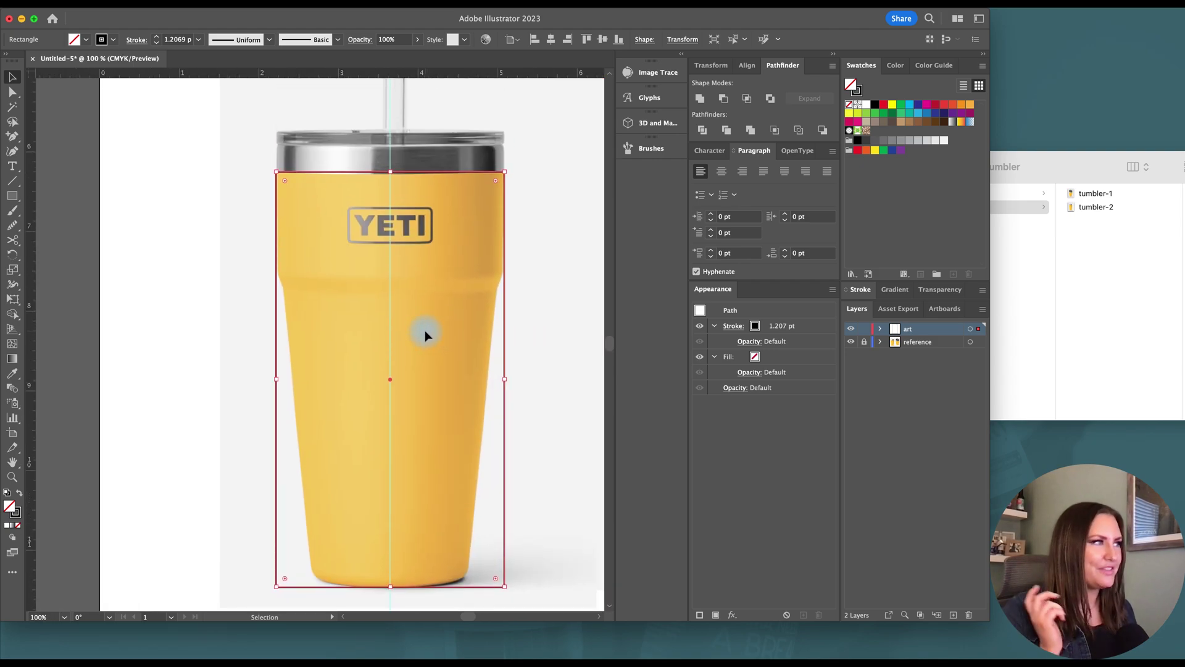
- Cut the rectangle's top and bottom edges at the centre guide and delete the left half
{"action": "key", "text": "c"}
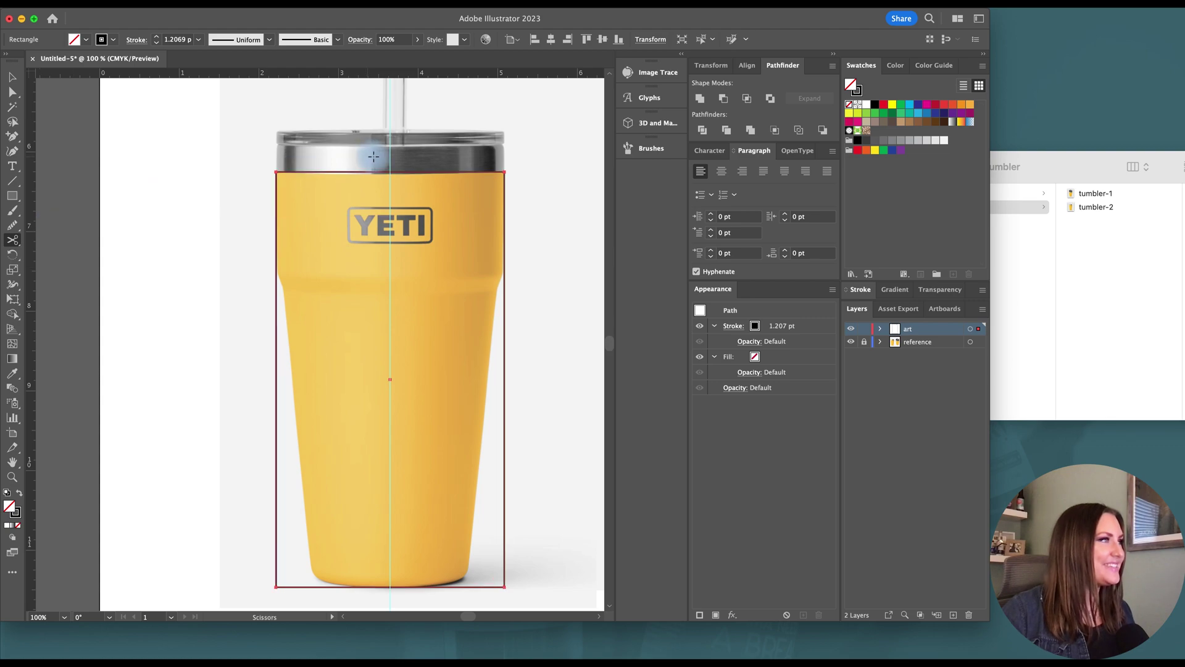
{"action": "scroll", "coordinate": [373, 156], "scroll_direction": "up", "scroll_amount": 2}
{"action": "left_click", "coordinate": [384, 173]}
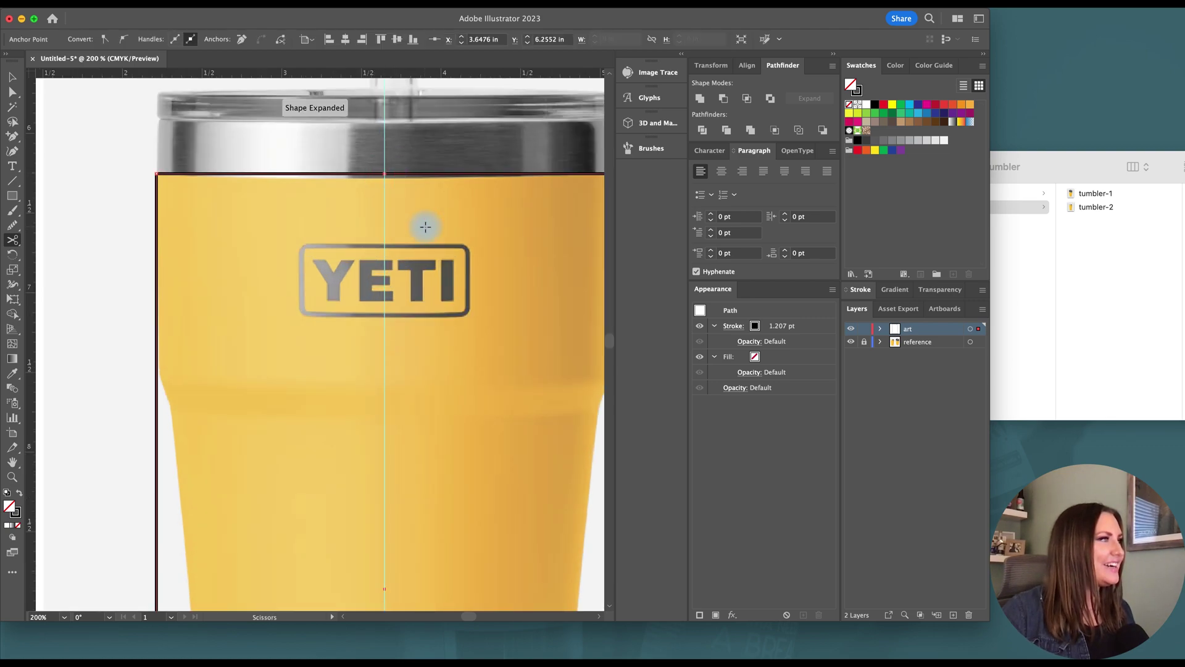
{"action": "scroll", "coordinate": [424, 225], "scroll_direction": "down", "scroll_amount": 5}
{"action": "scroll", "coordinate": [422, 386], "scroll_direction": "down", "scroll_amount": 5}
{"action": "left_click", "coordinate": [387, 403]}
{"action": "scroll", "coordinate": [383, 401], "scroll_direction": "down", "scroll_amount": 1}
{"action": "key", "text": "v"}
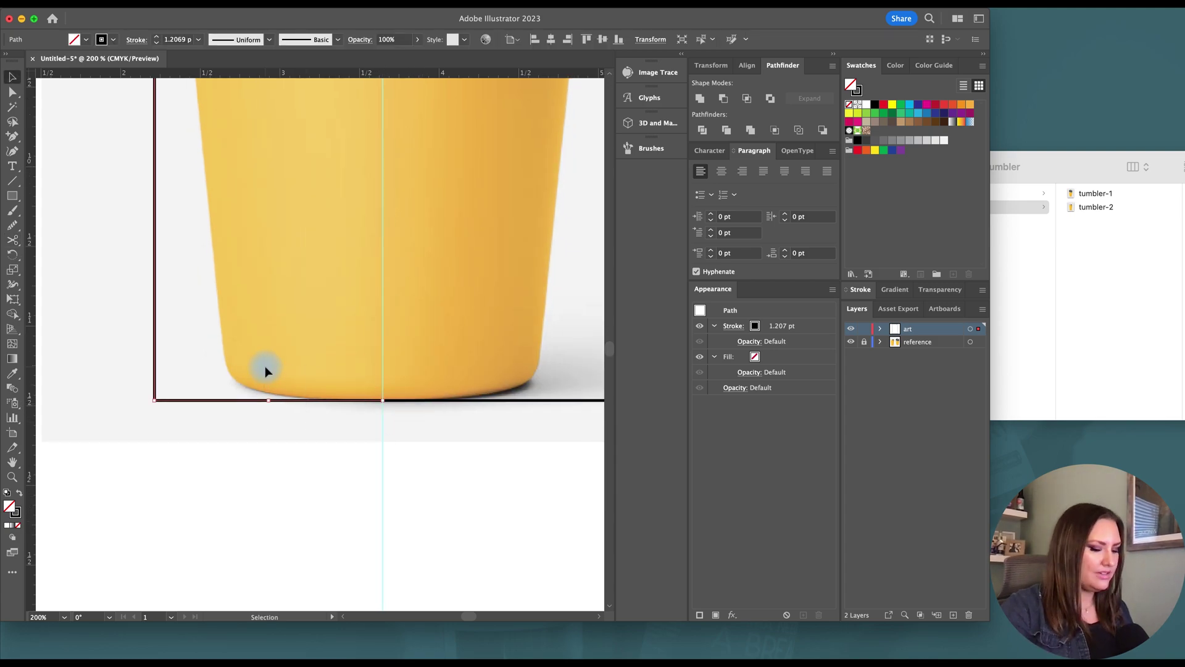
{"action": "key", "text": "Delete"}
- Add an anchor where the tumbler's side narrows and place it at the bend
{"action": "scroll", "coordinate": [267, 369], "scroll_direction": "up", "scroll_amount": 5}
{"action": "scroll", "coordinate": [269, 370], "scroll_direction": "up", "scroll_amount": 10}
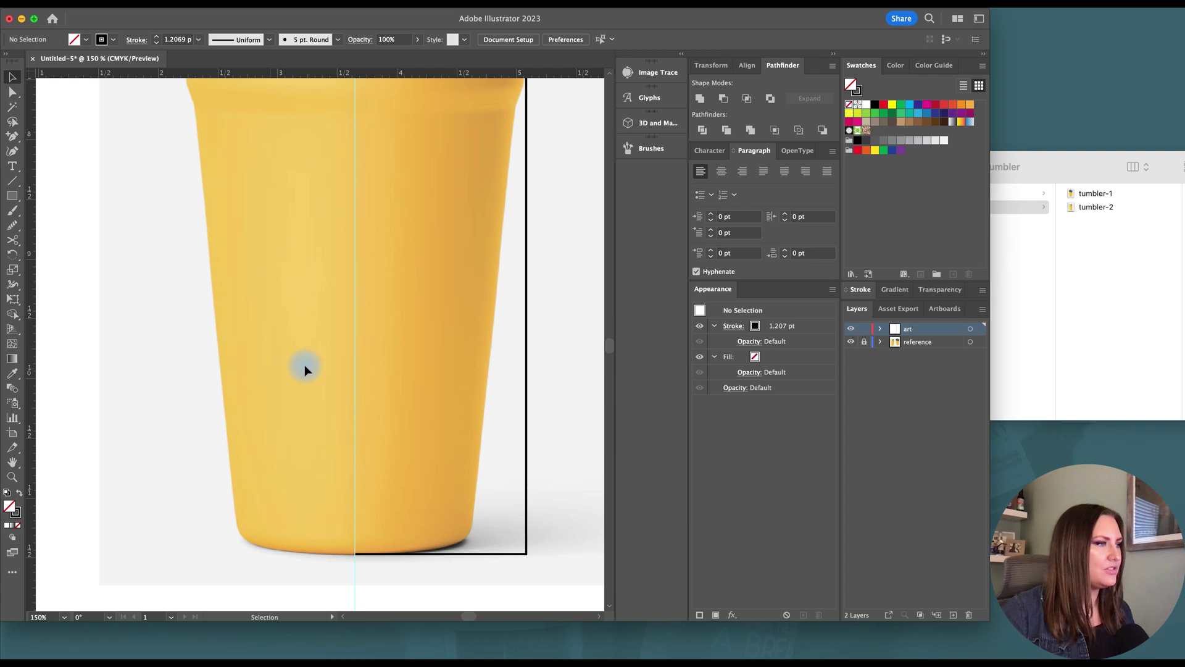
{"action": "scroll", "coordinate": [480, 440], "scroll_direction": "right", "scroll_amount": 2}
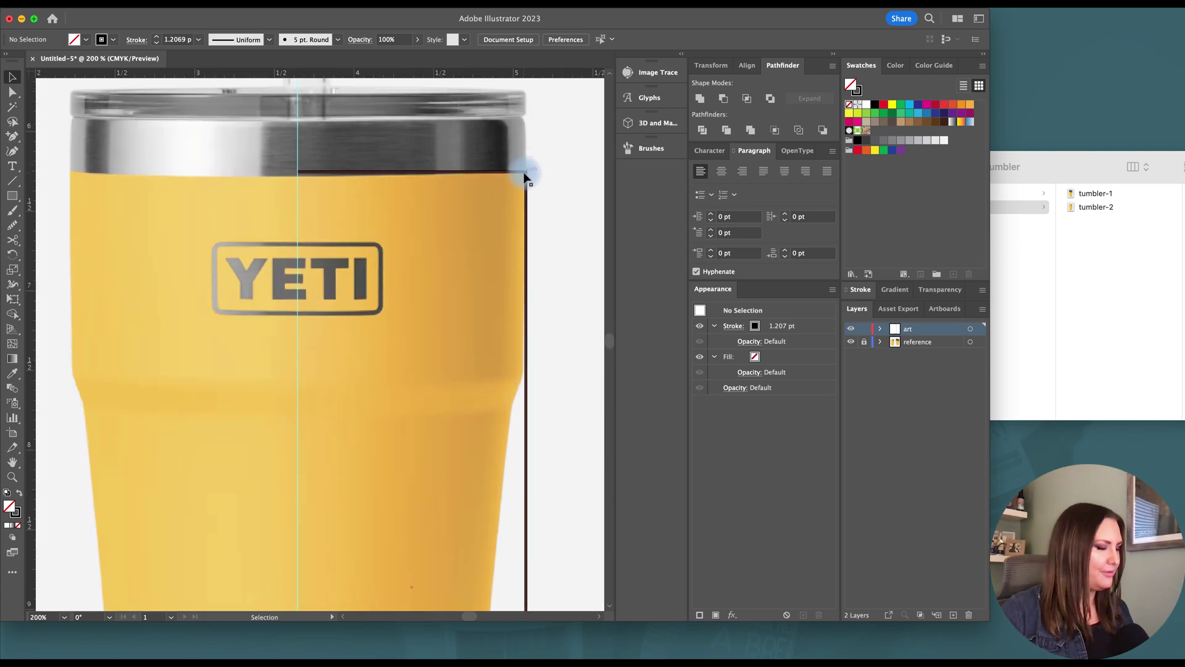
{"action": "key", "text": "a"}
{"action": "left_click", "coordinate": [528, 178]}
{"action": "scroll", "coordinate": [528, 177], "scroll_direction": "up", "scroll_amount": 3}
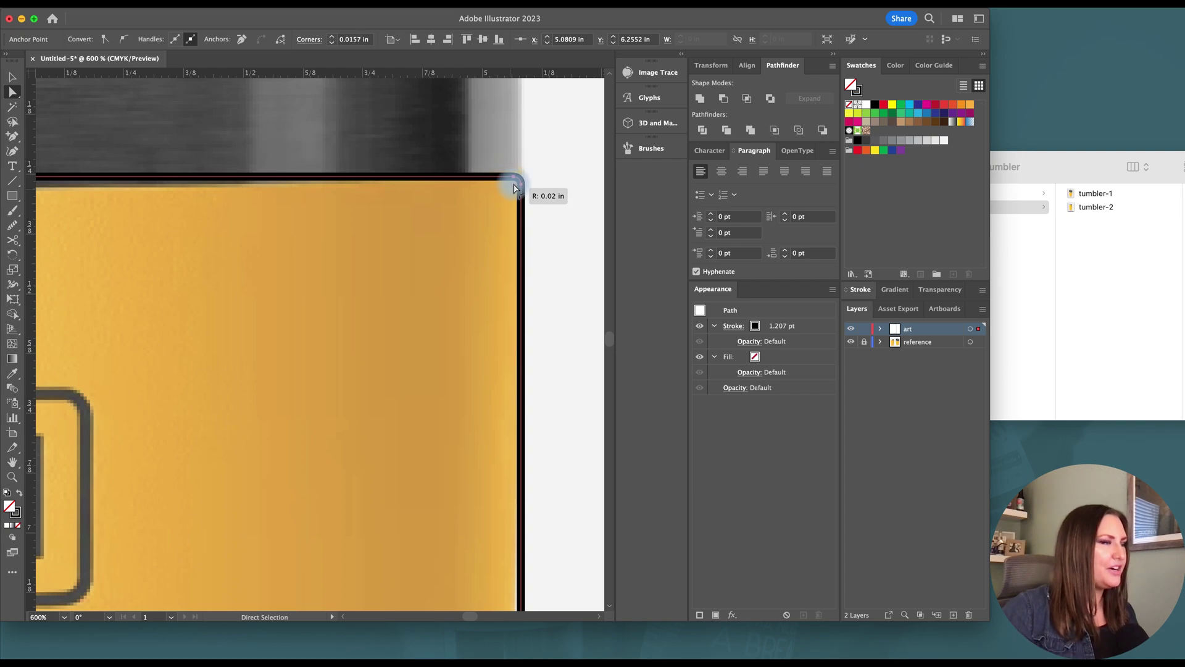
{"action": "scroll", "coordinate": [514, 188], "scroll_direction": "down", "scroll_amount": 2}
{"action": "scroll", "coordinate": [514, 188], "scroll_direction": "down", "scroll_amount": 3}
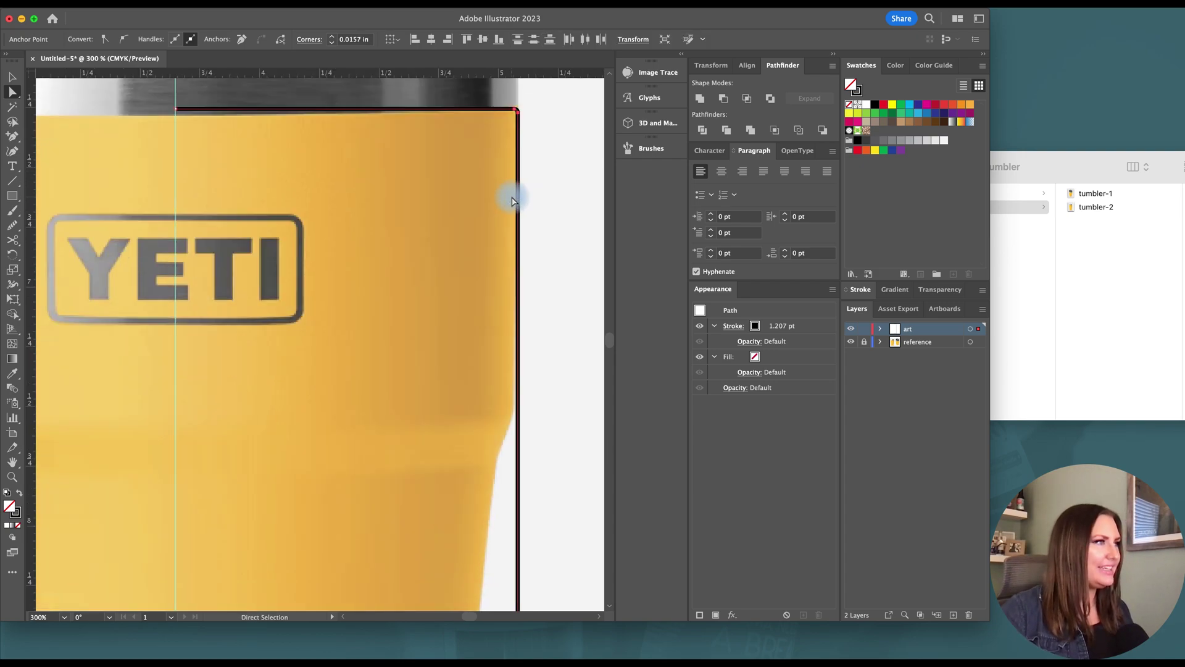
{"action": "key", "text": "plus"}
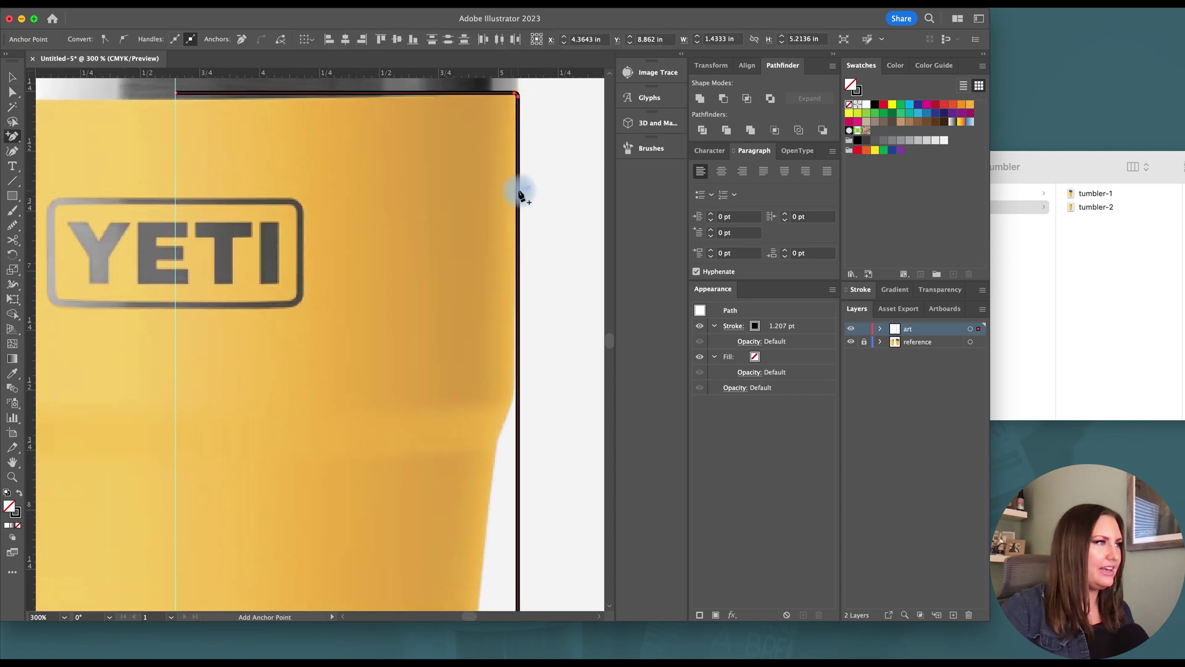
{"action": "left_click", "coordinate": [517, 399]}
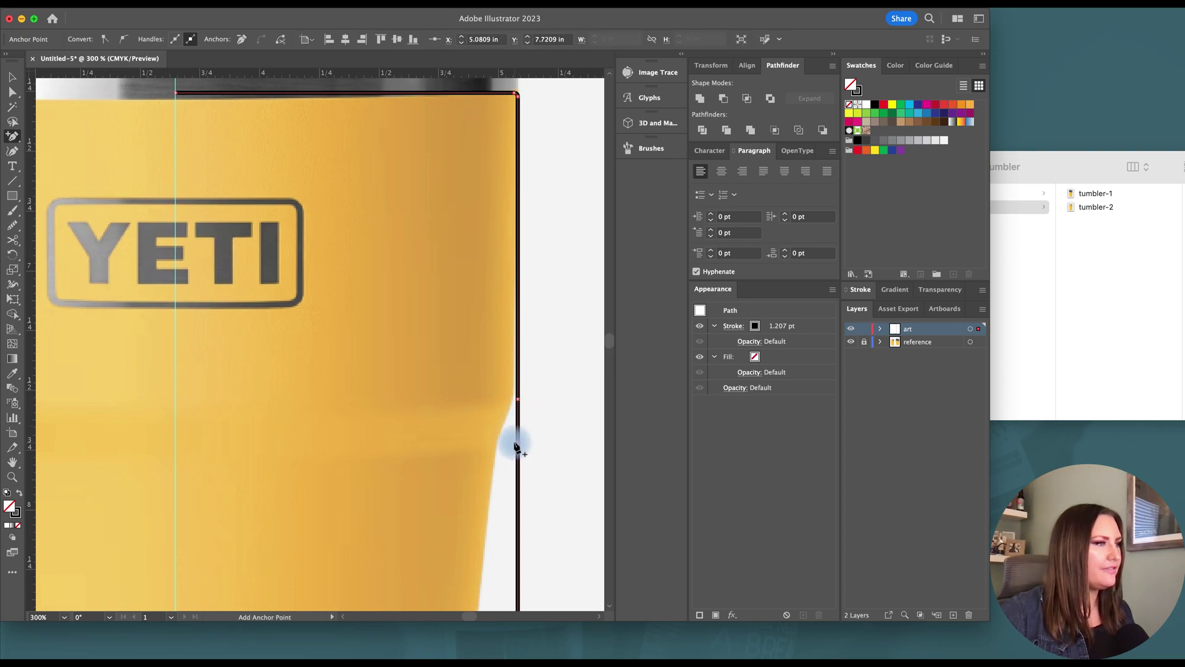
{"action": "key", "text": "a"}
{"action": "scroll", "coordinate": [522, 396], "scroll_direction": "up", "scroll_amount": 2}
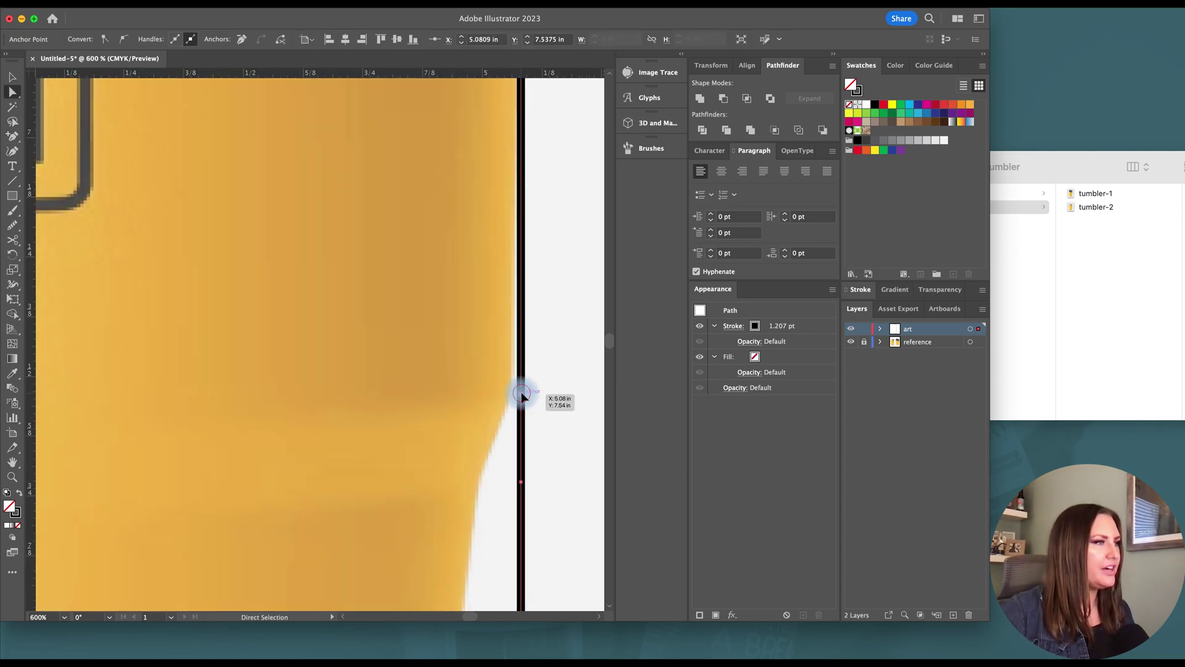
{"action": "left_click_drag", "start_coordinate": [522, 396], "coordinate": [516, 393]}
- Pull the lower anchors inward to follow the taper and round the base corner to 0.12 in
{"action": "left_click_drag", "start_coordinate": [520, 482], "coordinate": [483, 488]}
{"action": "scroll", "coordinate": [494, 469], "scroll_direction": "down", "scroll_amount": 3}
{"action": "scroll", "coordinate": [502, 455], "scroll_direction": "up", "scroll_amount": 1}
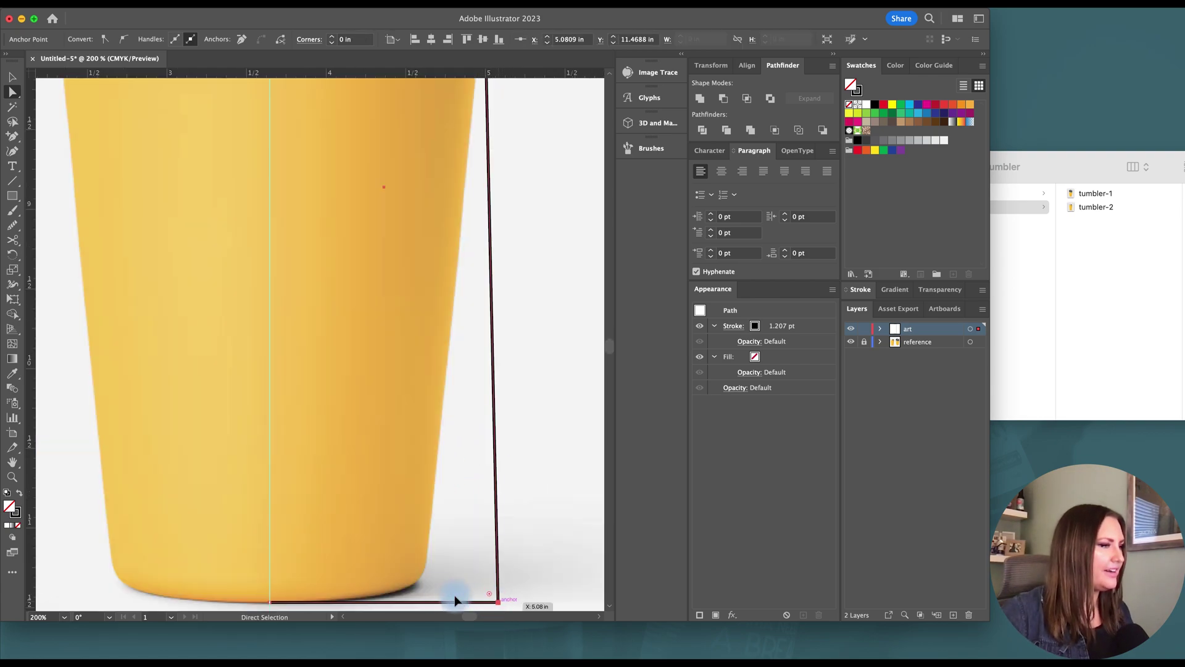
{"action": "left_click_drag", "start_coordinate": [454, 598], "coordinate": [423, 587]}
{"action": "scroll", "coordinate": [469, 368], "scroll_direction": "down", "scroll_amount": 1}
{"action": "key", "text": "super+equal"}
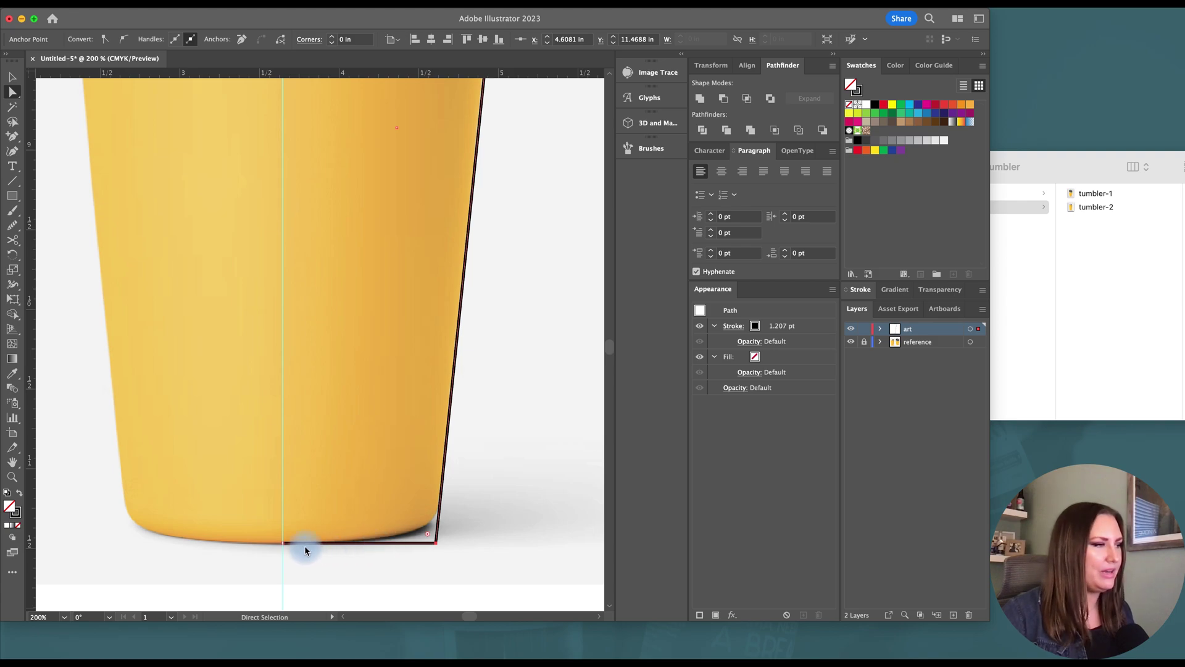
{"action": "left_click_drag", "start_coordinate": [436, 547], "coordinate": [415, 529]}
- Fill the half-body shape with a light yellow sampled from the tumbler photo
{"action": "key", "text": "super+1"}
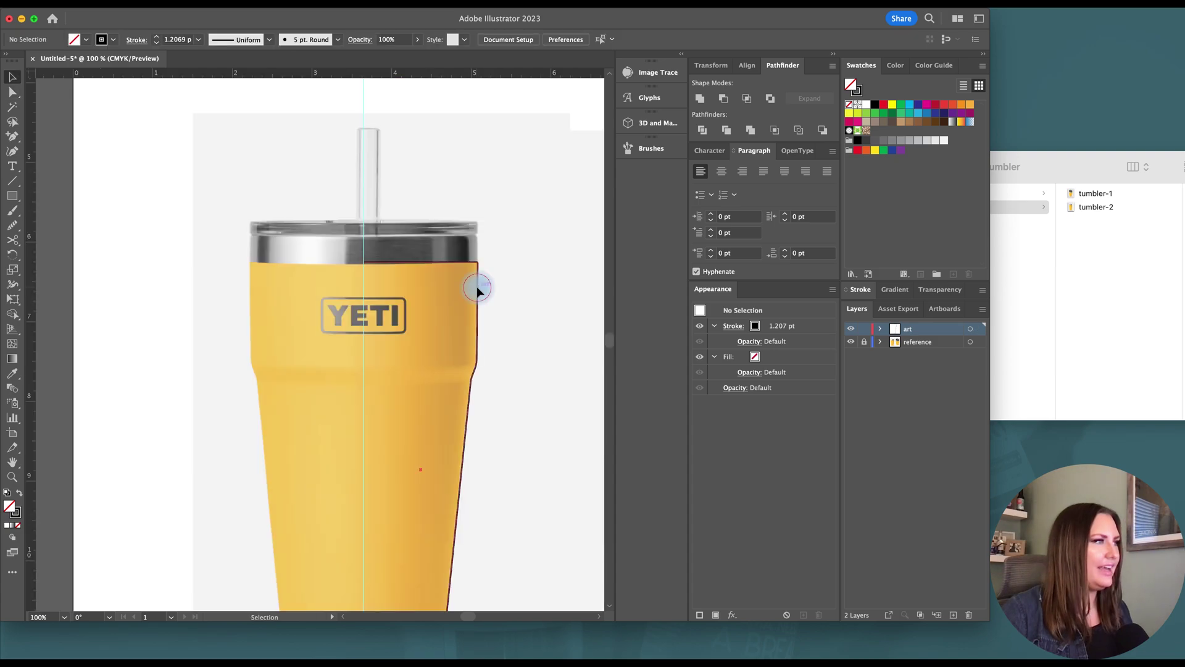
{"action": "key", "text": "i"}
{"action": "left_click", "coordinate": [435, 328]}
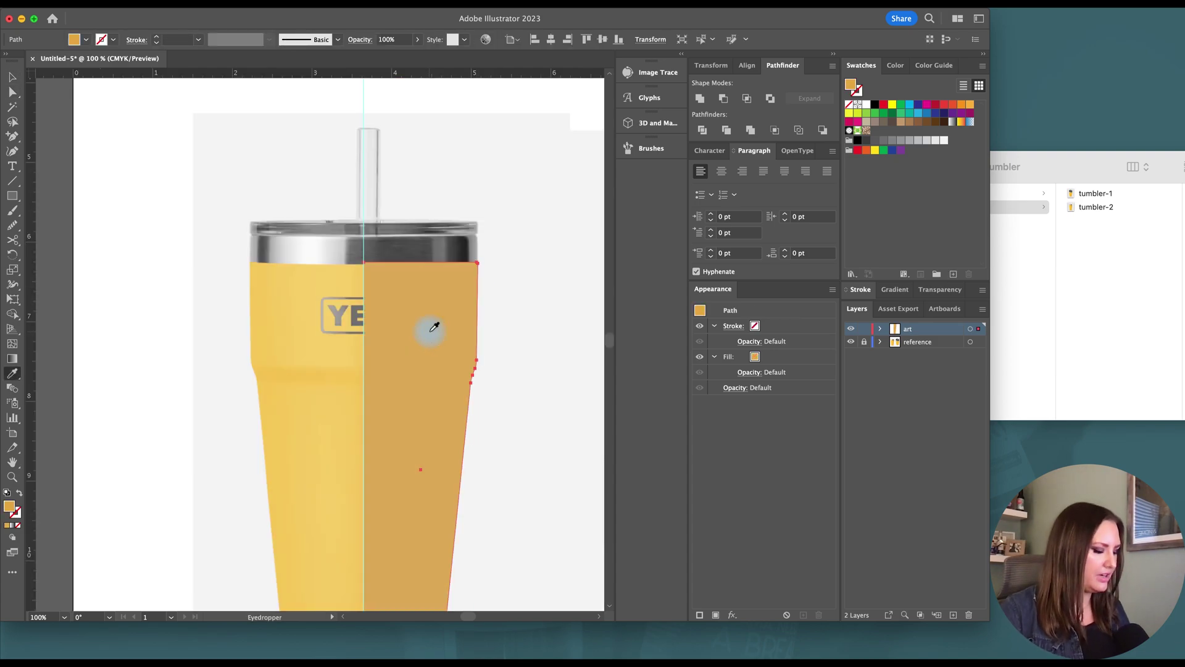
{"action": "left_click", "coordinate": [346, 363]}
{"action": "left_click", "coordinate": [333, 372]}
- Draw a light grey rectangle over the right half of the metal rim
{"action": "key", "text": "super+shift+a"}
{"action": "key", "text": "super+equal"}
{"action": "key", "text": "super+equal"}
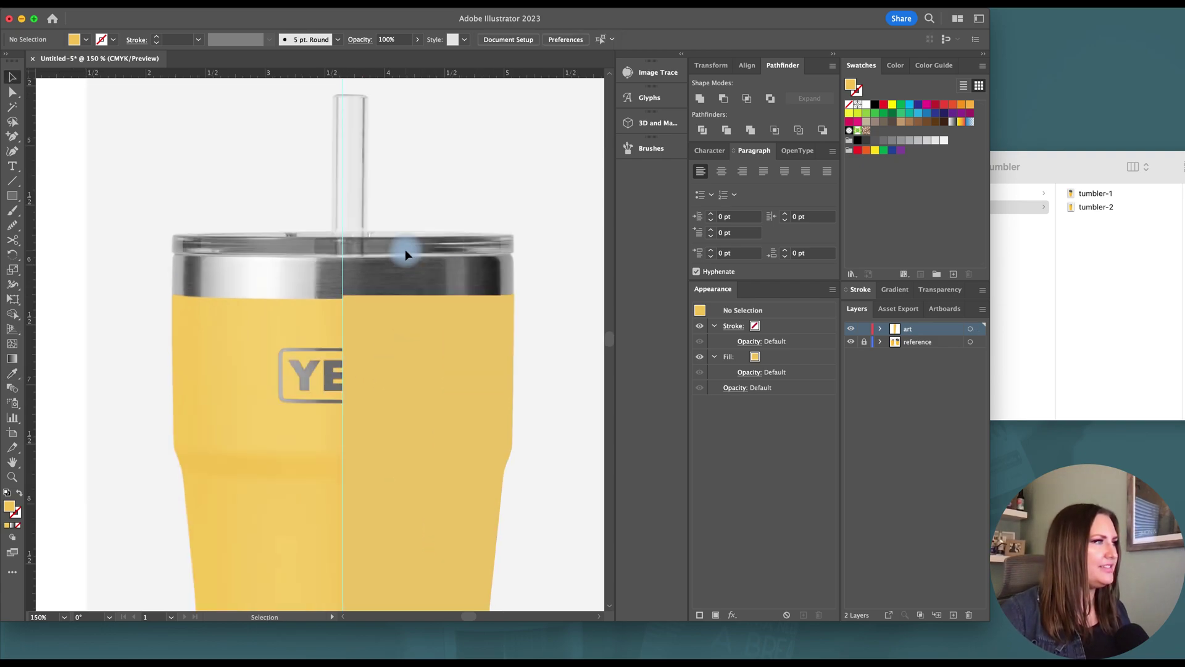
{"action": "key", "text": "m"}
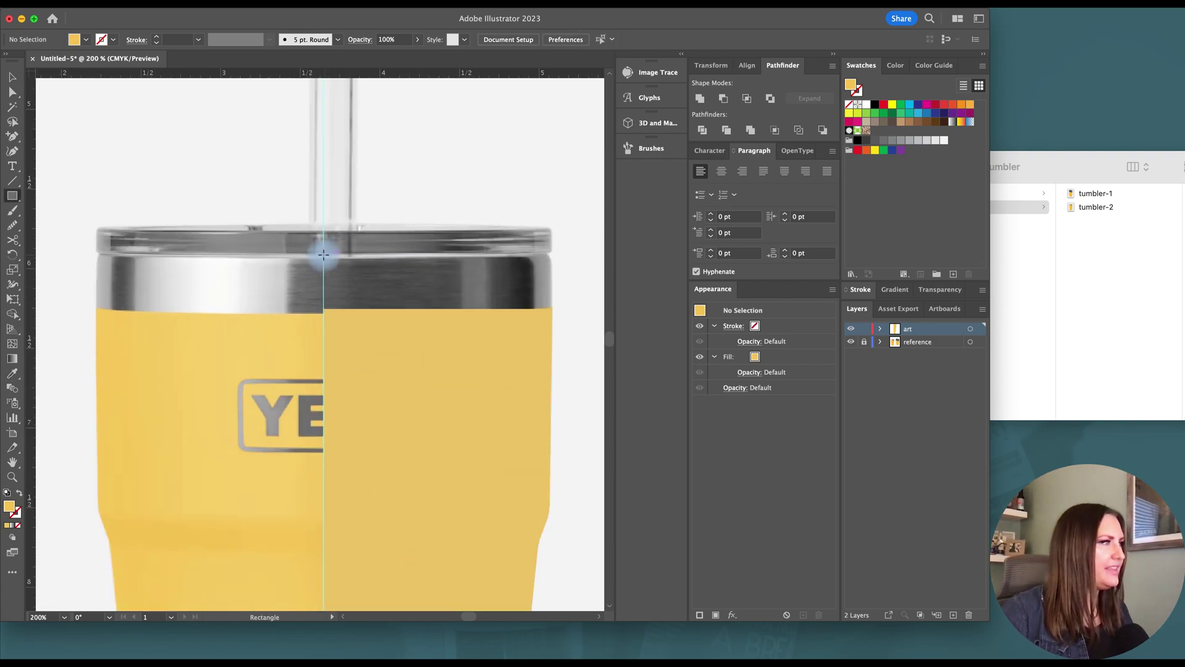
{"action": "left_click_drag", "start_coordinate": [323, 254], "coordinate": [552, 308]}
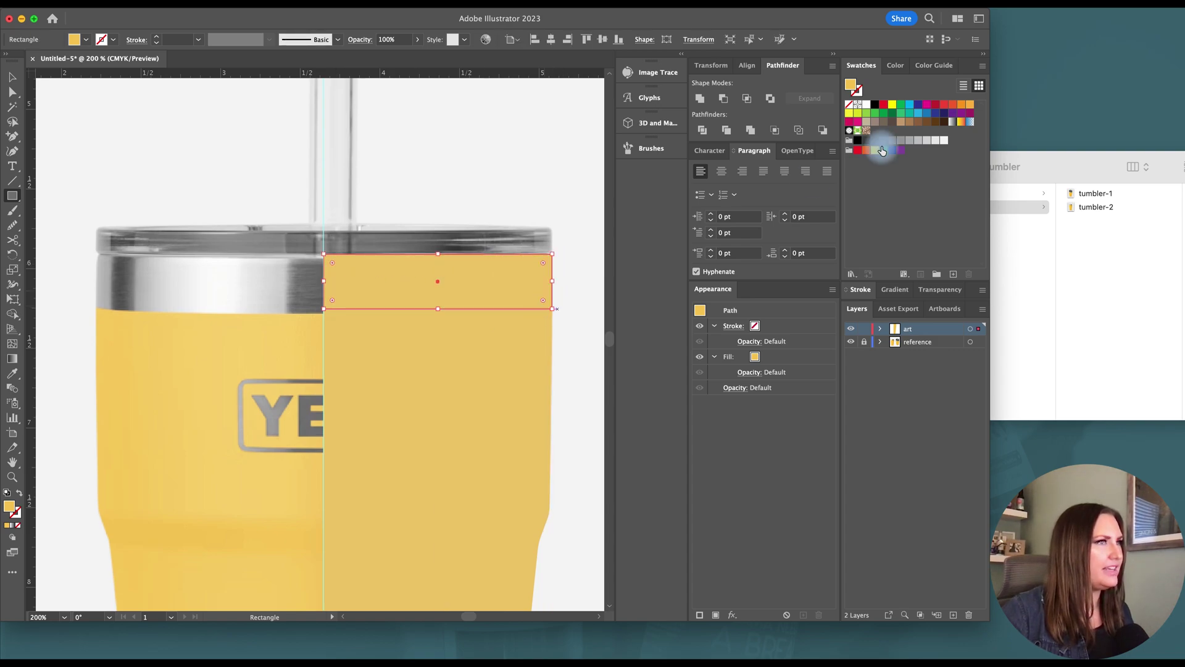
{"action": "left_click", "coordinate": [928, 144]}
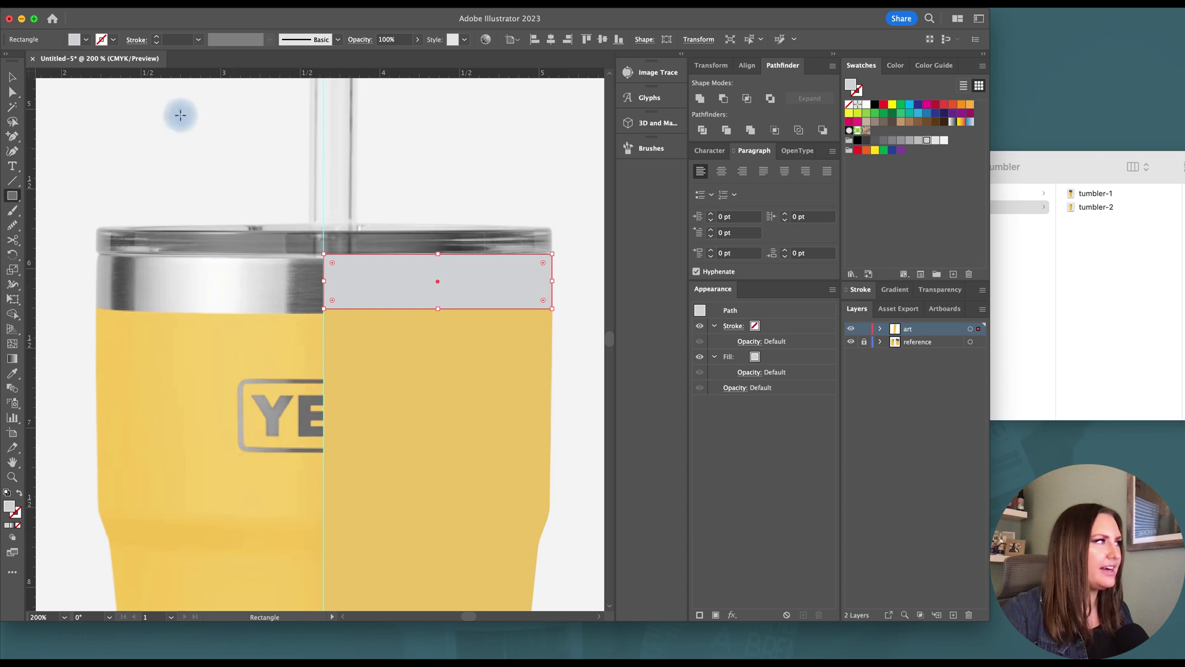
{"action": "left_click", "coordinate": [11, 76]}
- Cut the rim rectangle at its left corners with Scissors and select the cut-off strip
{"action": "key", "text": "a"}
{"action": "scroll", "coordinate": [545, 257], "scroll_direction": "up", "scroll_amount": 2}
{"action": "left_click", "coordinate": [560, 252]}
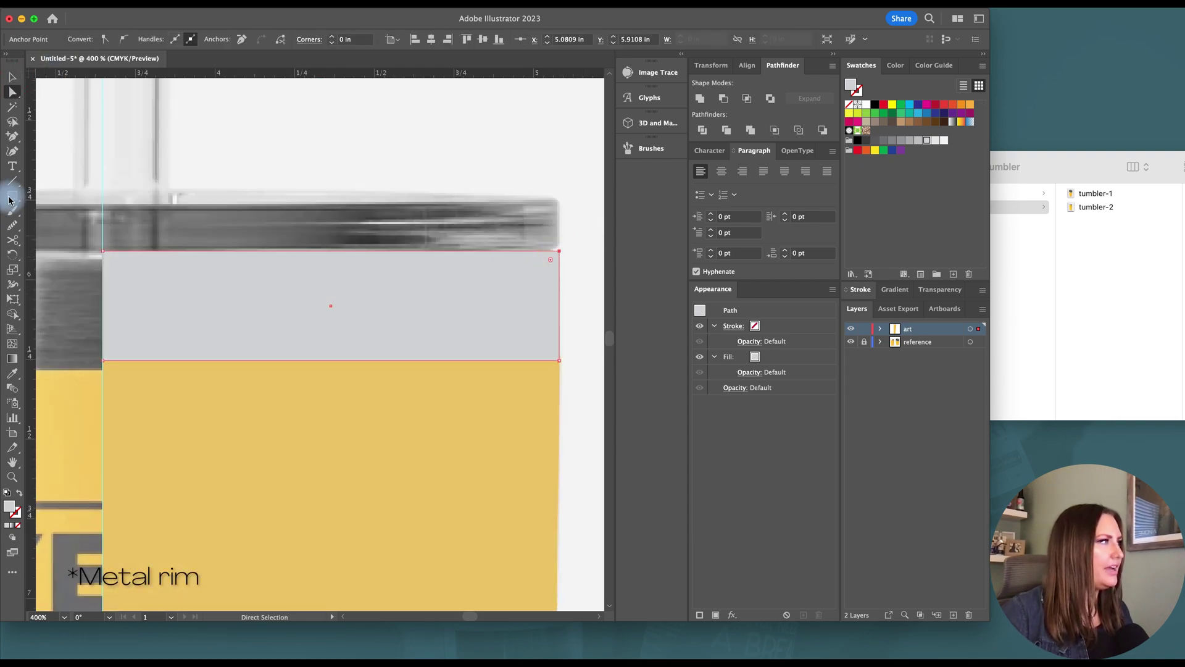
{"action": "left_click", "coordinate": [12, 240]}
{"action": "left_click", "coordinate": [101, 251]}
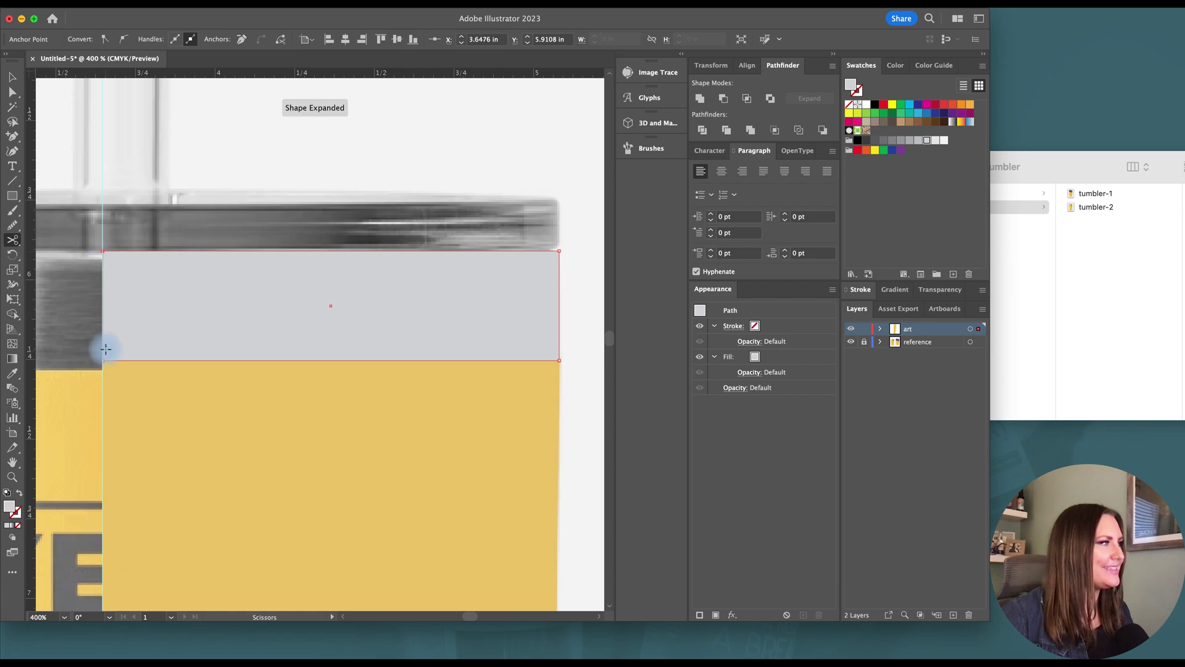
{"action": "left_click", "coordinate": [103, 360]}
{"action": "left_click", "coordinate": [12, 76]}
{"action": "left_click", "coordinate": [132, 326]}
- Round the rim's top-right corner with its live corner widget
{"action": "key", "text": "a"}
{"action": "left_click", "coordinate": [560, 253]}
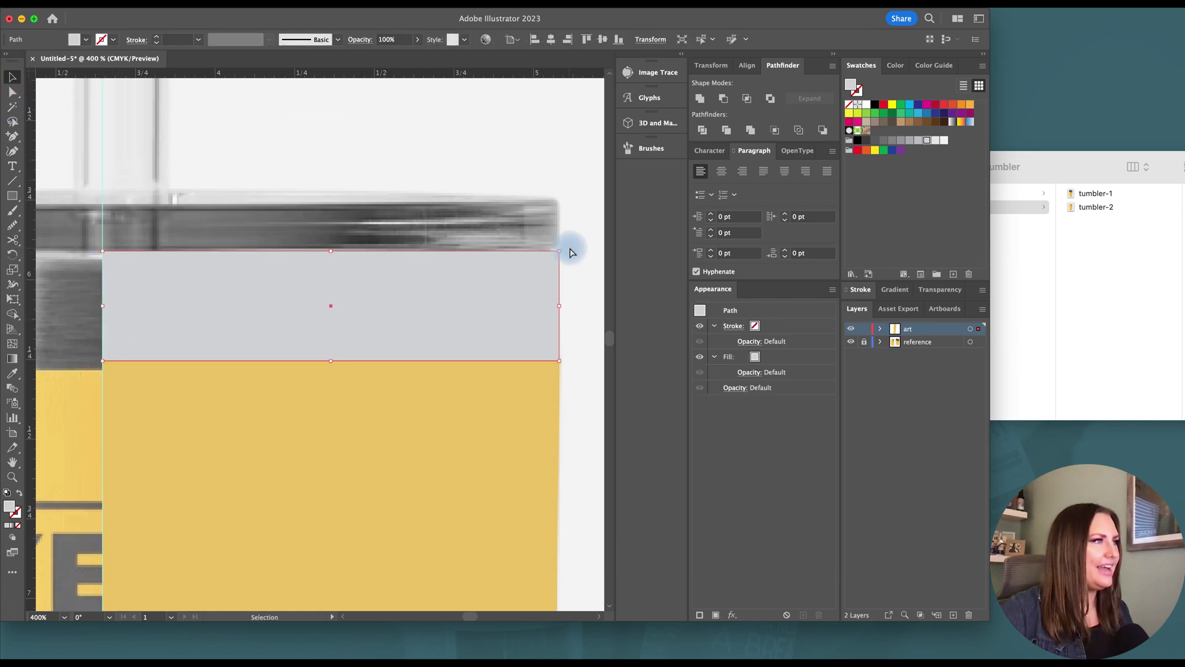
{"action": "left_click_drag", "start_coordinate": [550, 259], "coordinate": [523, 248]}
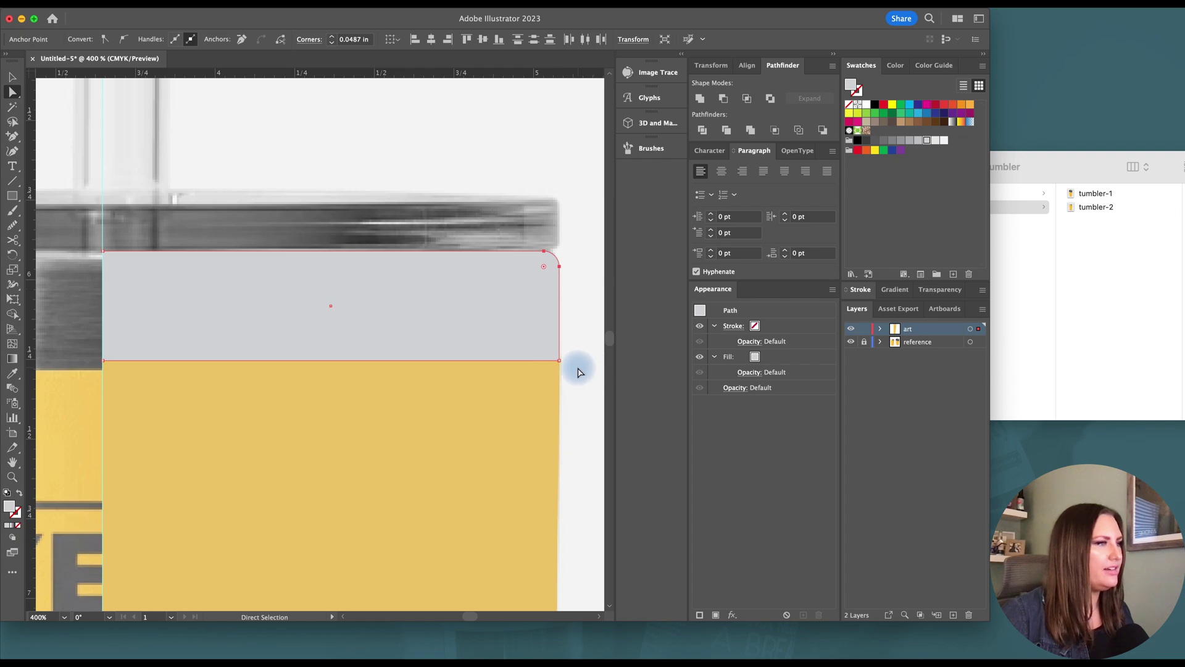
{"action": "left_click", "coordinate": [560, 368]}
{"action": "key", "text": "v"}
{"action": "scroll", "coordinate": [572, 368], "scroll_direction": "left", "scroll_amount": 5}
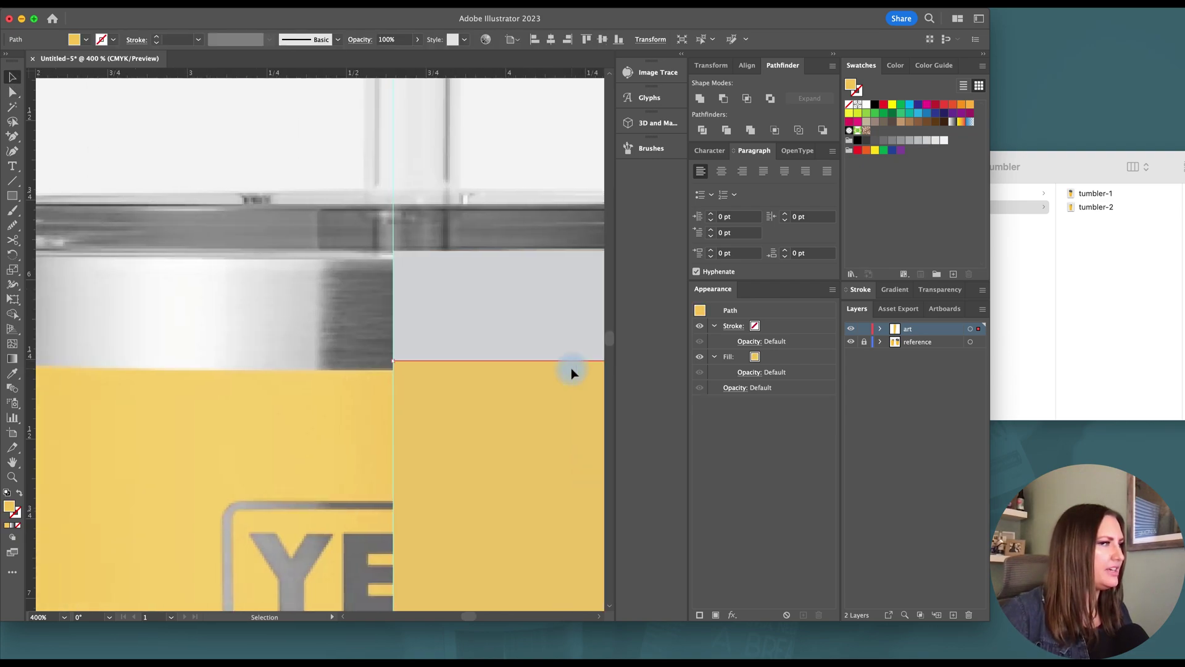
{"action": "scroll", "coordinate": [571, 368], "scroll_direction": "left", "scroll_amount": 5}
{"action": "scroll", "coordinate": [574, 371], "scroll_direction": "right", "scroll_amount": 9}
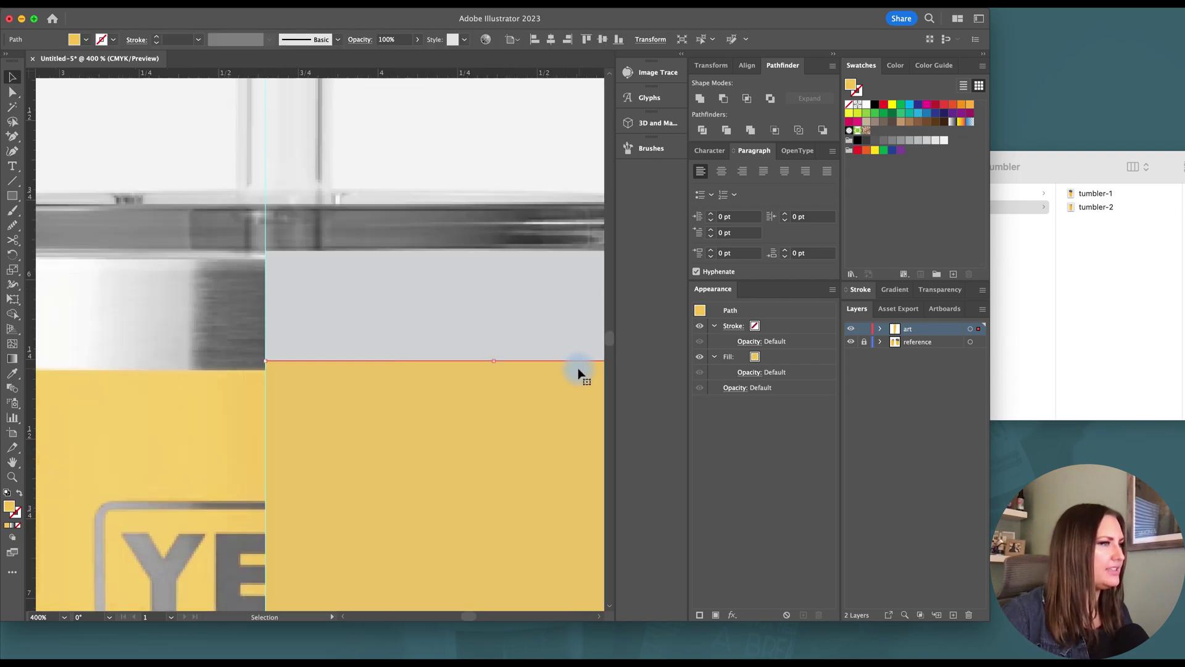
{"action": "scroll", "coordinate": [579, 372], "scroll_direction": "right", "scroll_amount": 6}
- Check the yellow body's top-right corner up close, then select the grey rim shape
{"action": "key", "text": "a"}
{"action": "scroll", "coordinate": [386, 358], "scroll_direction": "up", "scroll_amount": 2}
{"action": "key", "text": "v"}
{"action": "scroll", "coordinate": [432, 382], "scroll_direction": "down", "scroll_amount": 3}
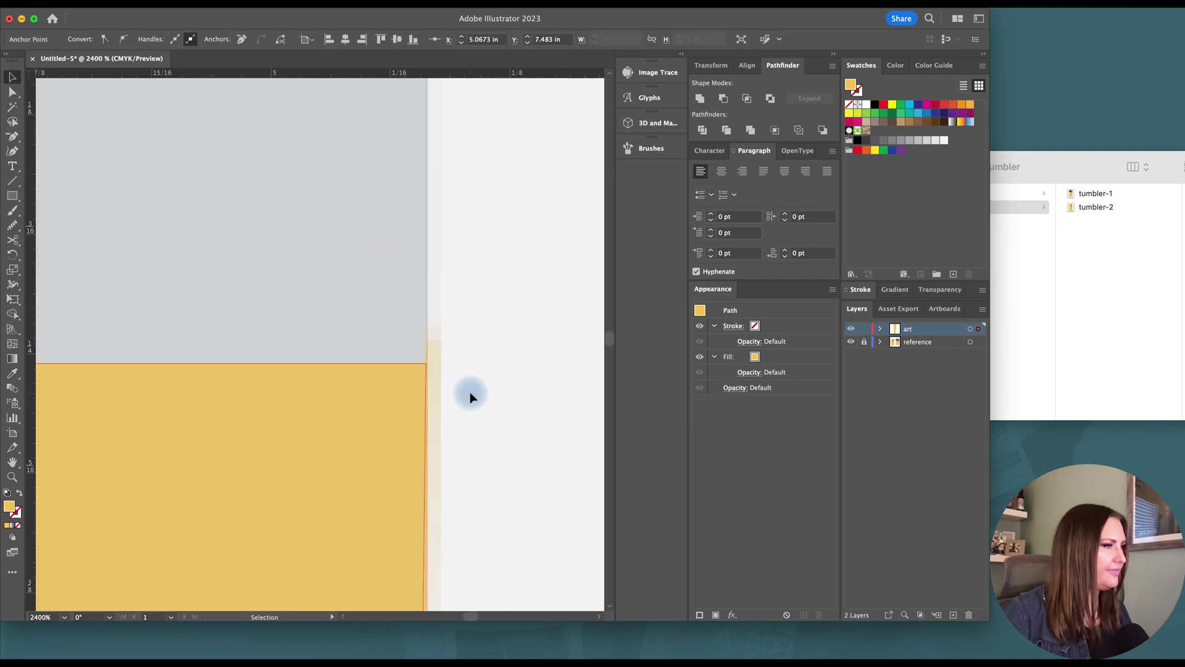
{"action": "left_click", "coordinate": [510, 411]}
{"action": "scroll", "coordinate": [509, 407], "scroll_direction": "down", "scroll_amount": 1}
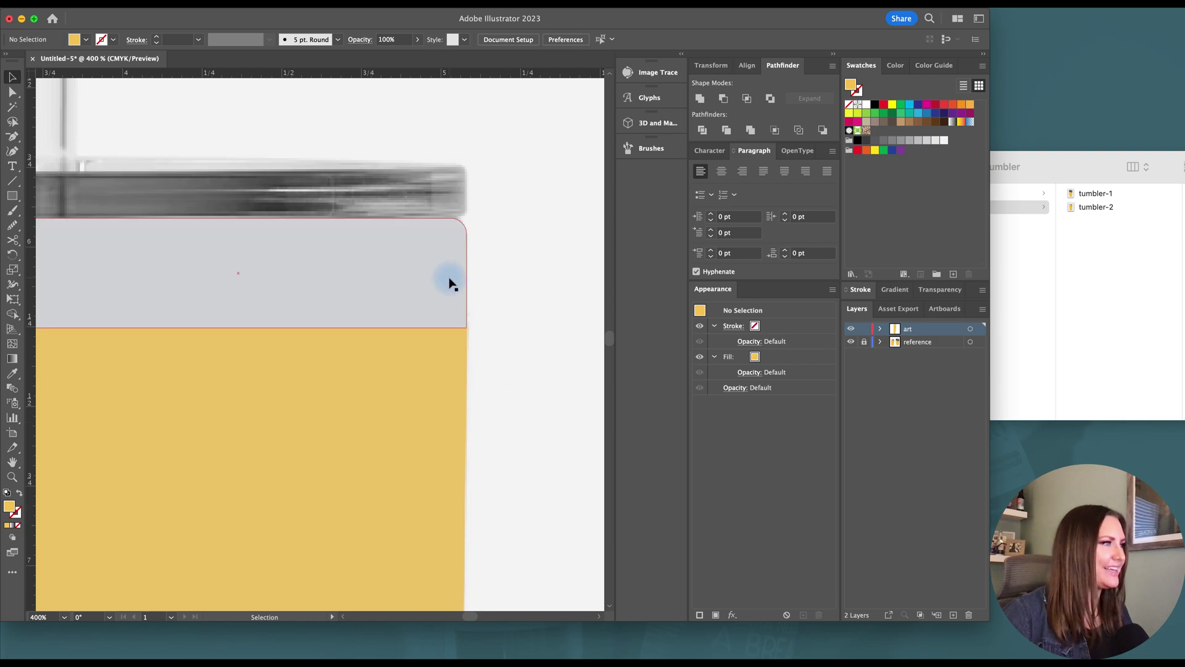
{"action": "left_click", "coordinate": [442, 286]}
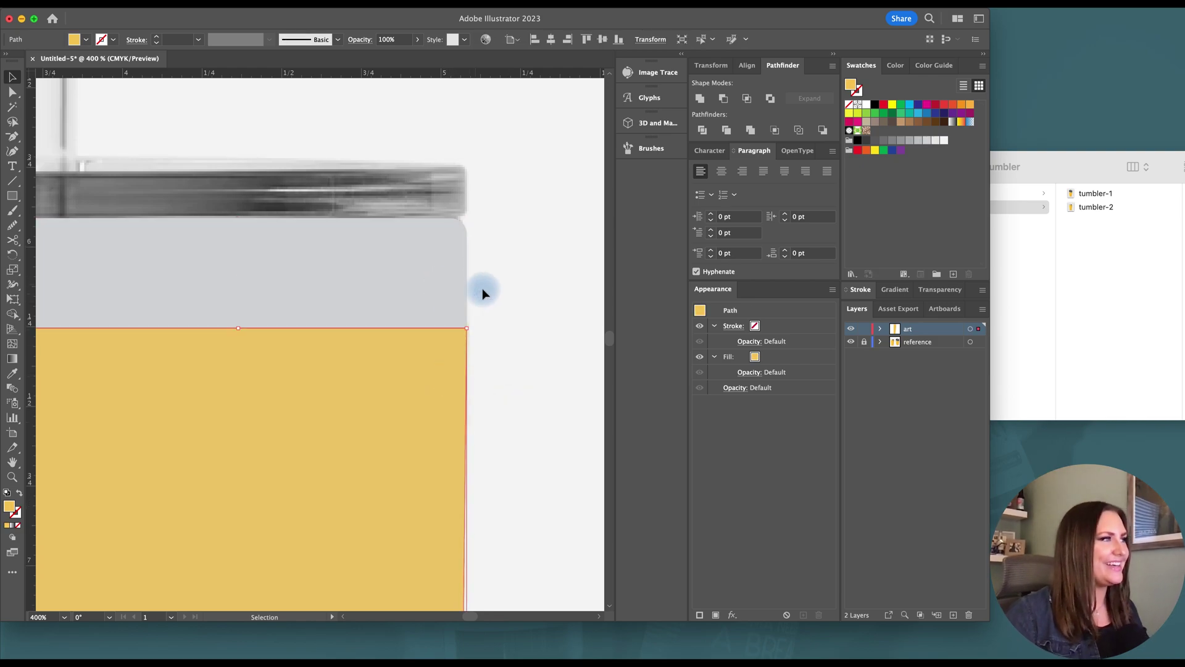
{"action": "scroll", "coordinate": [483, 287], "scroll_direction": "down", "scroll_amount": 1}
{"action": "left_click", "coordinate": [487, 292]}
- Revolve the yellow body profile and the grey rim profile in 3D and Materials
{"action": "scroll", "coordinate": [557, 301], "scroll_direction": "down", "scroll_amount": 2}
{"action": "scroll", "coordinate": [554, 300], "scroll_direction": "down", "scroll_amount": 2}
{"action": "left_click", "coordinate": [436, 284]}
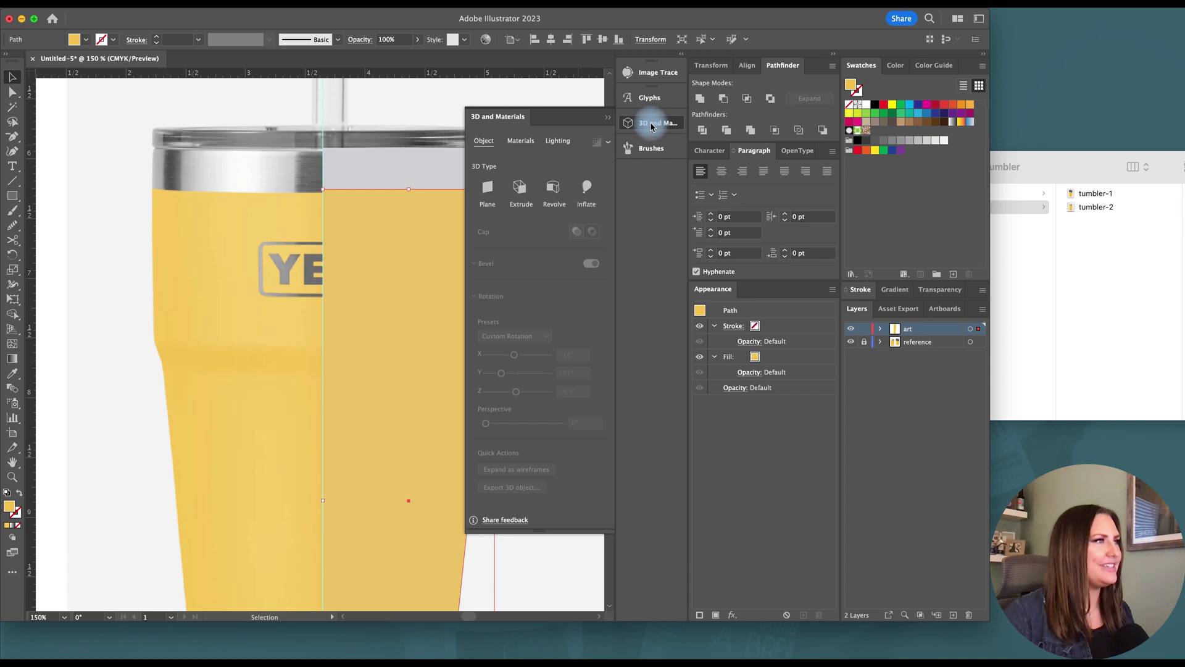
{"action": "left_click", "coordinate": [553, 189]}
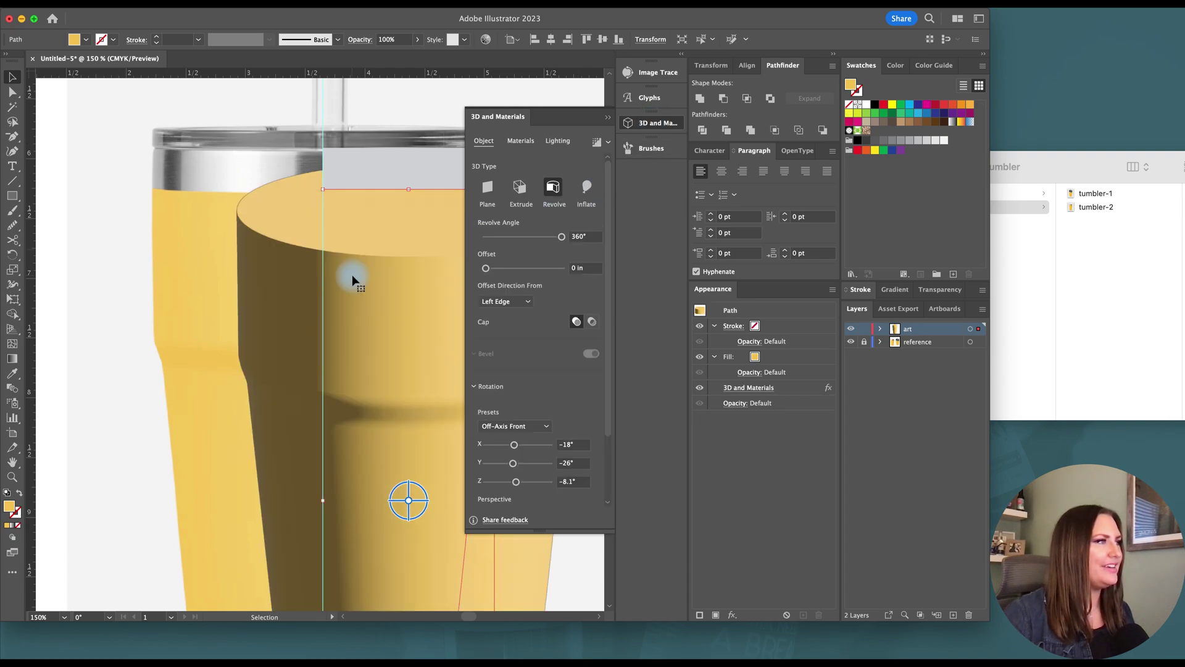
{"action": "left_click", "coordinate": [378, 168]}
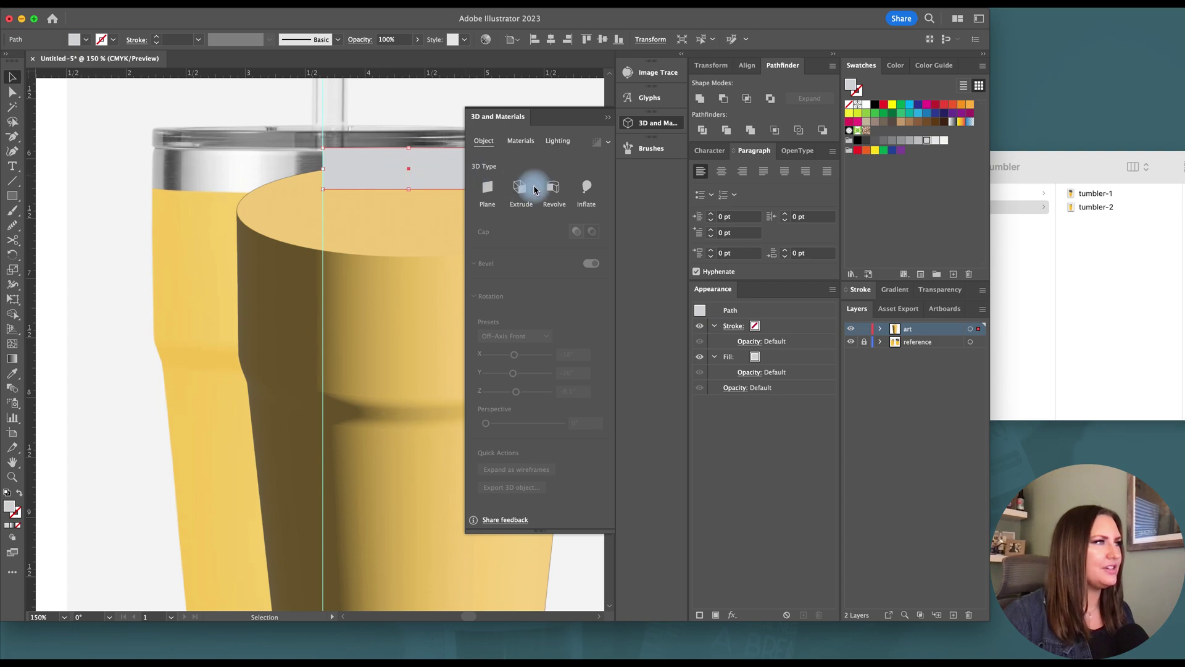
{"action": "left_click", "coordinate": [553, 189]}
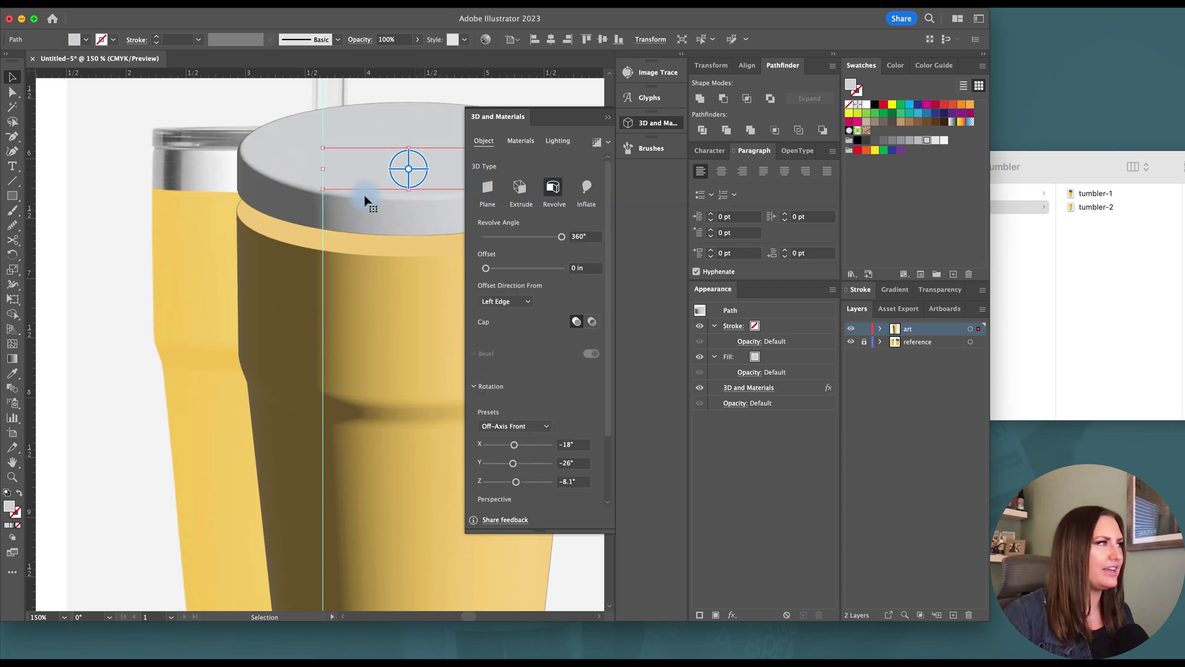
- Delete the body path's top anchor in isolation mode and give it a 2 pt stroke
{"action": "double_click", "coordinate": [461, 290]}
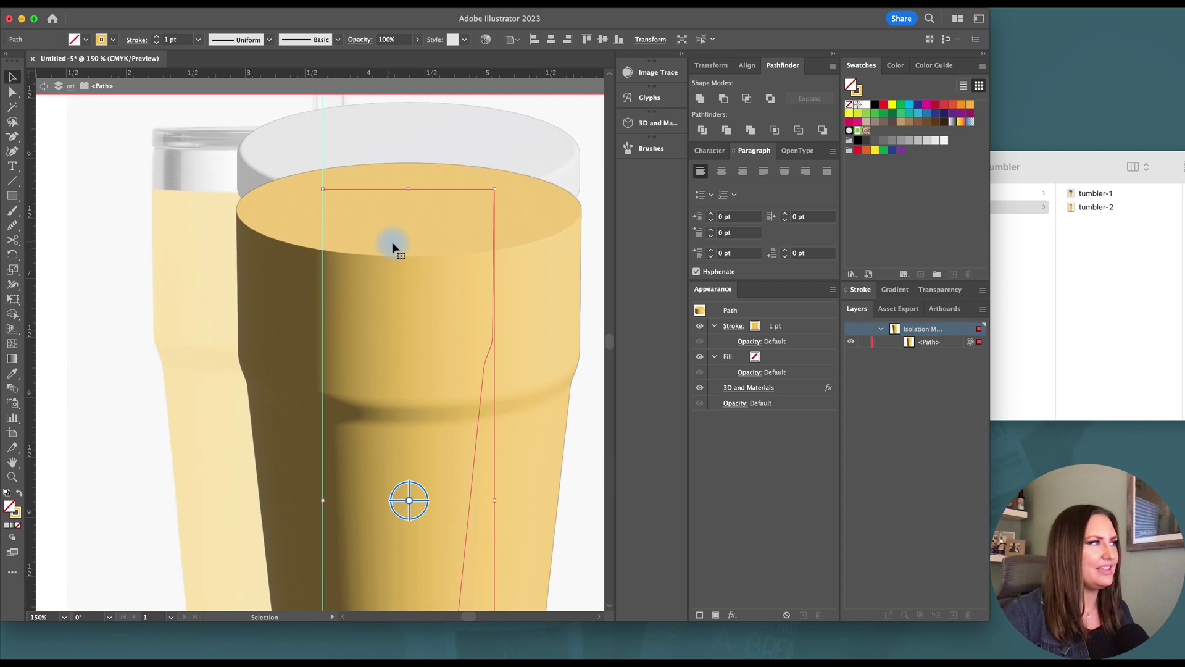
{"action": "key", "text": "p"}
{"action": "left_click", "coordinate": [324, 190]}
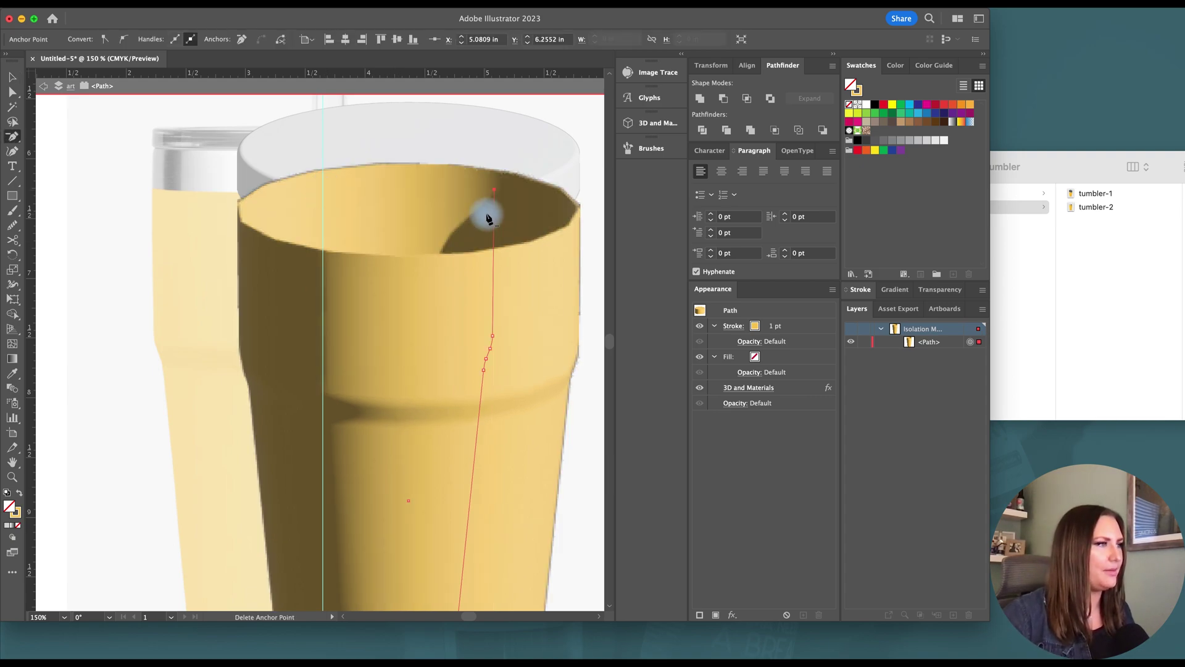
{"action": "key", "text": "v"}
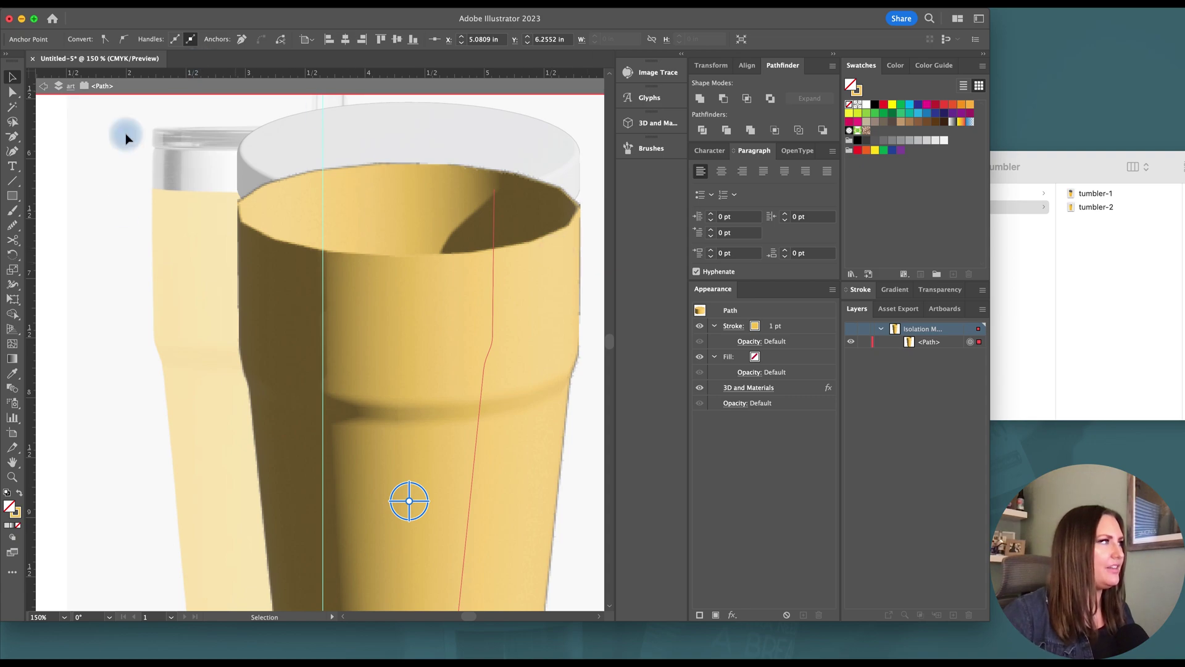
{"action": "double_click", "coordinate": [121, 207]}
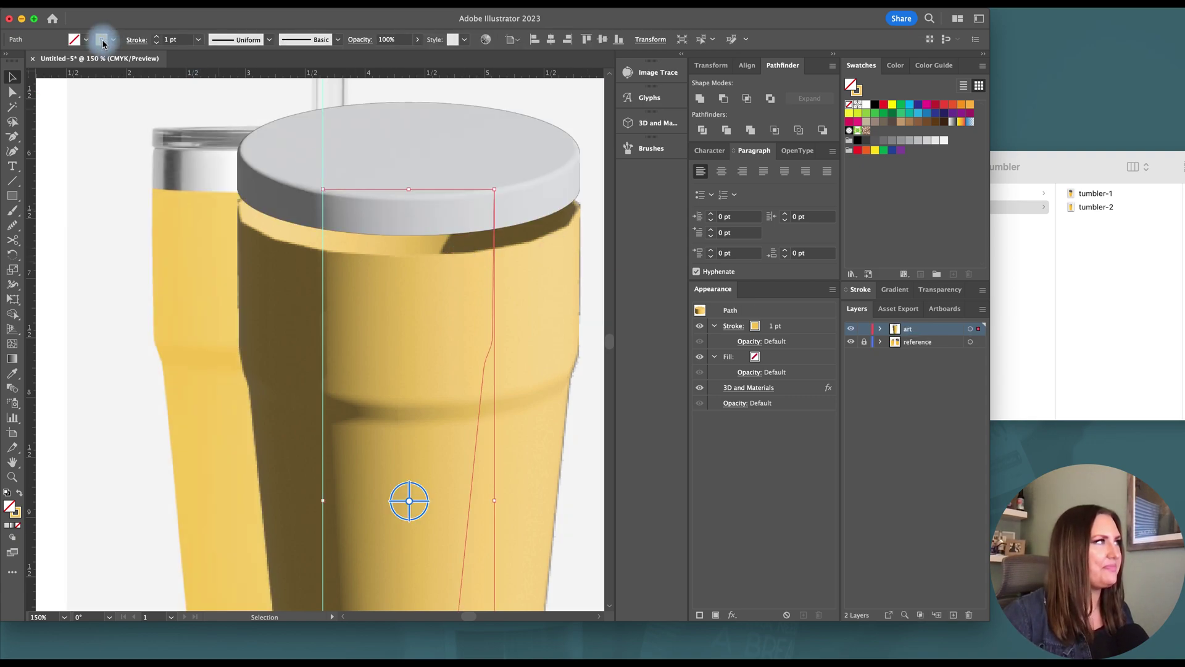
{"action": "left_click", "coordinate": [560, 285]}
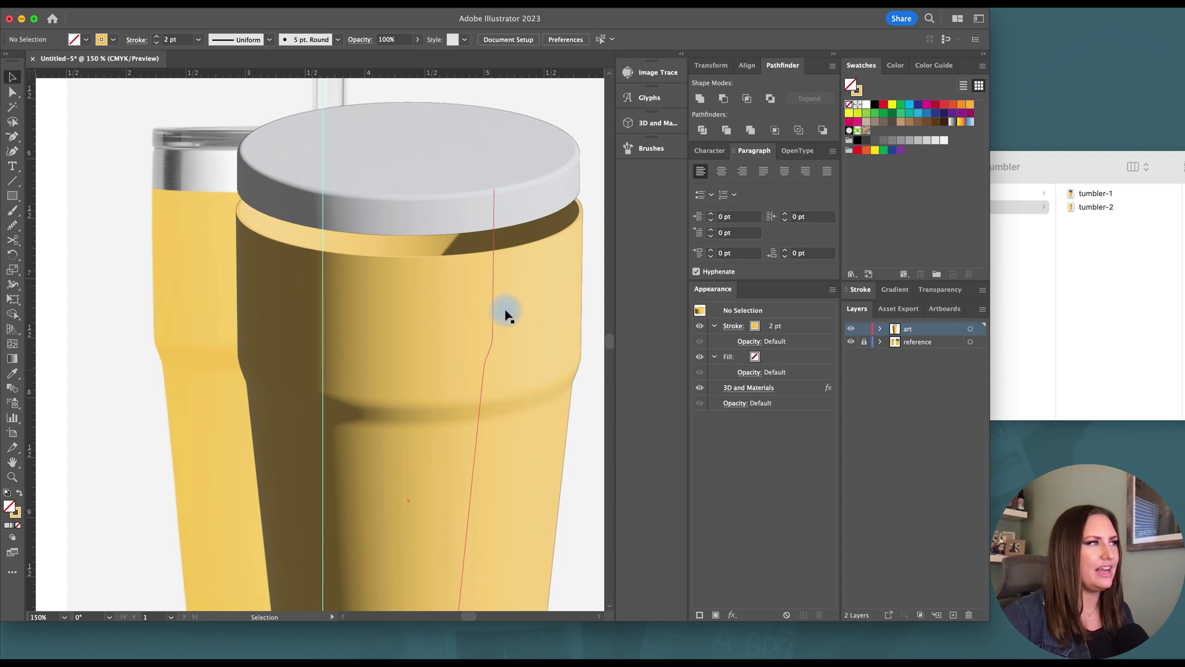
{"action": "left_click", "coordinate": [493, 283]}
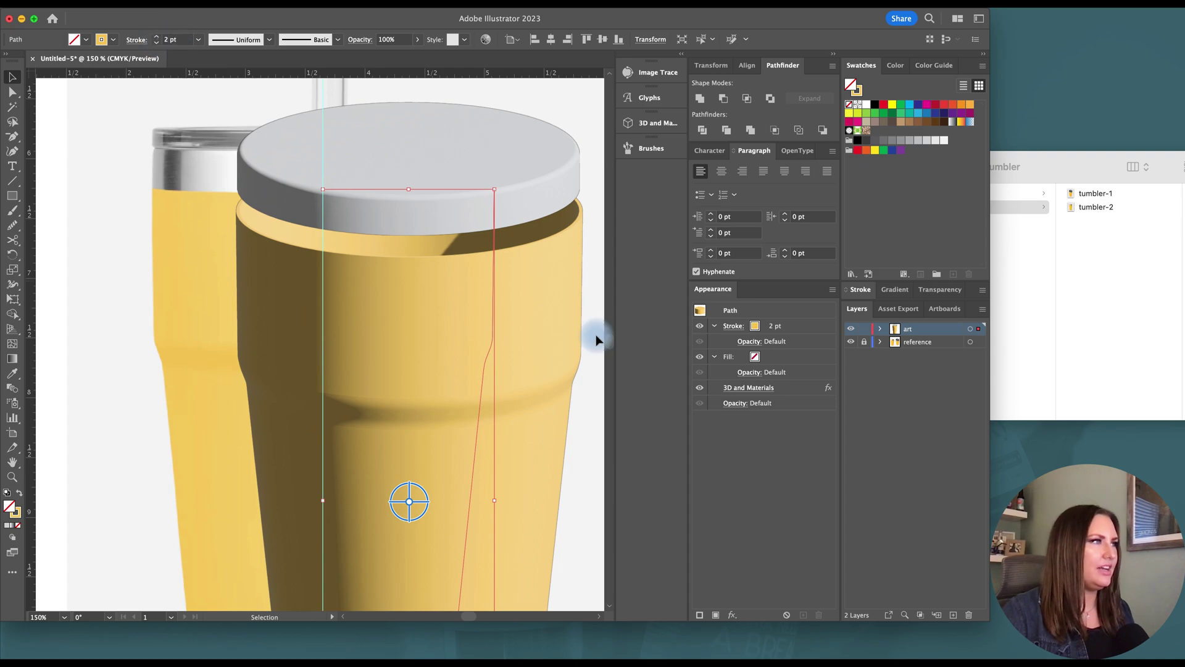
{"action": "scroll", "coordinate": [578, 339], "scroll_direction": "up", "scroll_amount": 2}
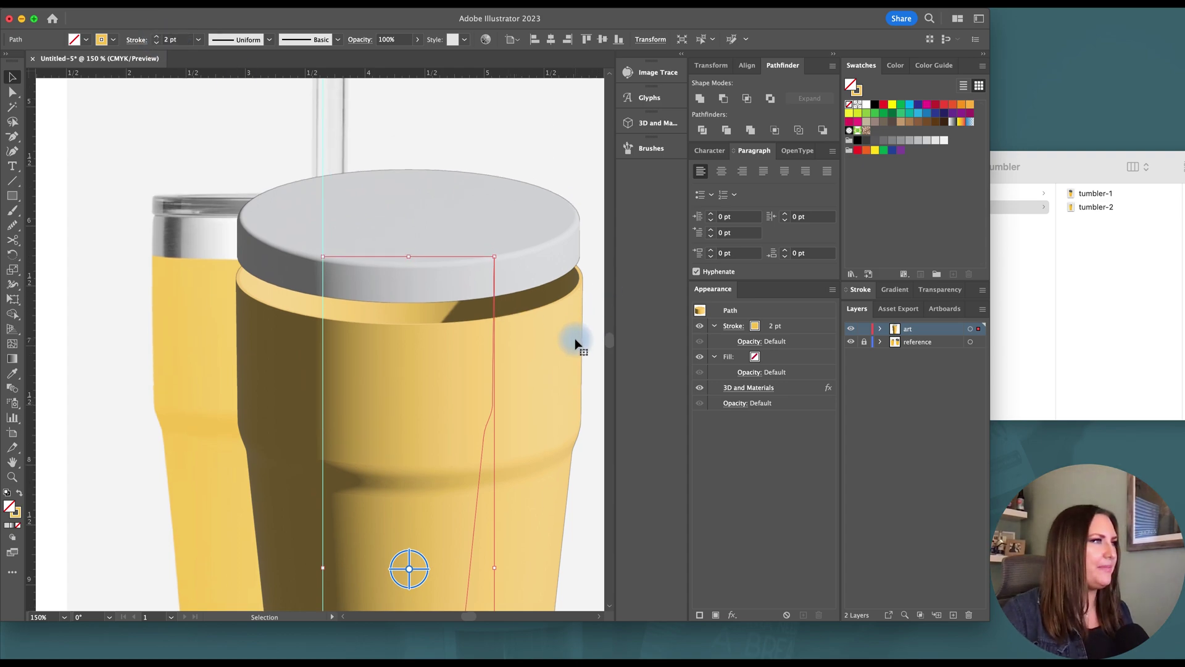
- Add an anchor on the lid rectangle's top edge, undoing an accidental narrowing
{"action": "left_click", "coordinate": [548, 242]}
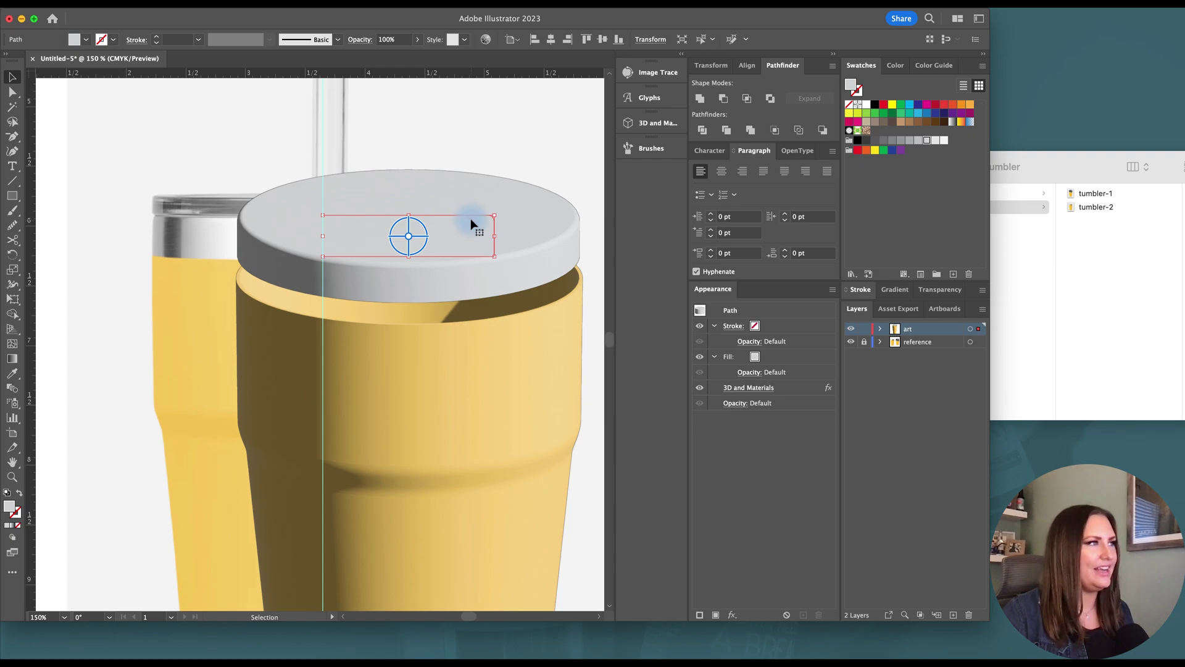
{"action": "scroll", "coordinate": [469, 217], "scroll_direction": "up", "scroll_amount": 1}
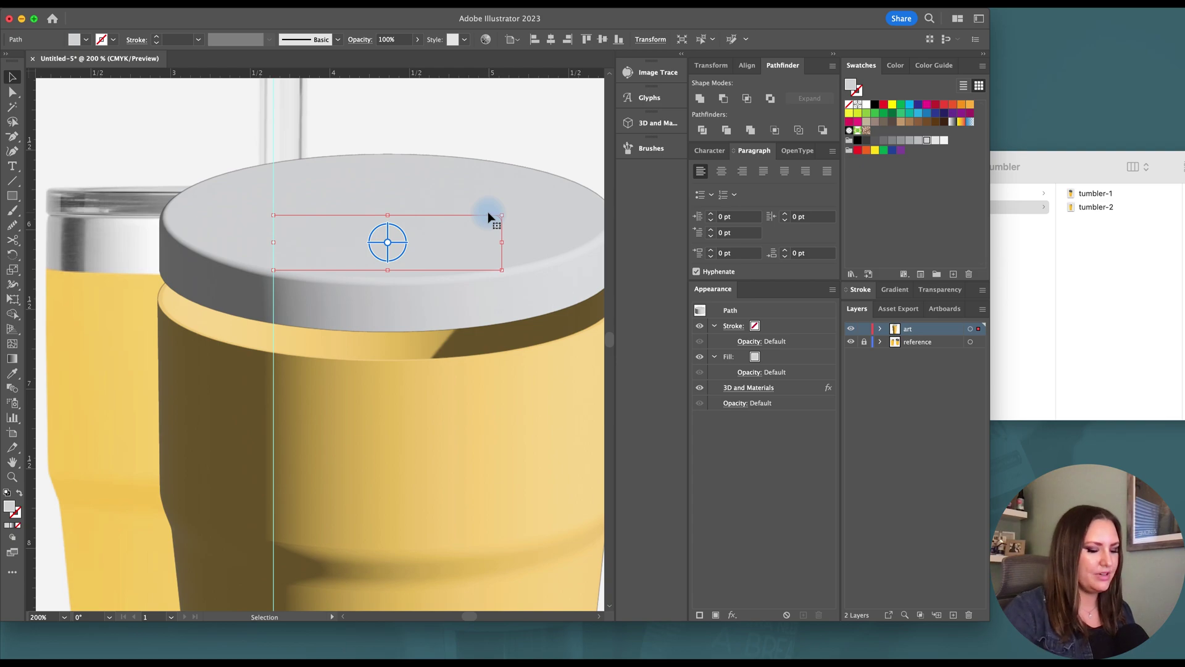
{"action": "key", "text": "plus"}
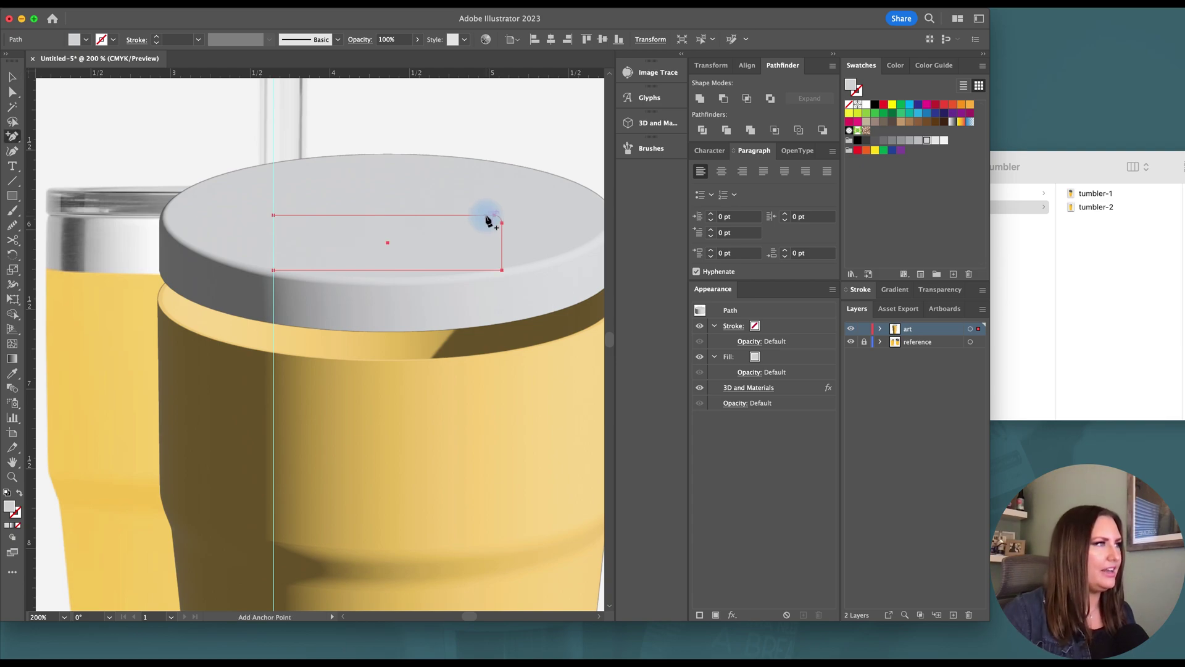
{"action": "left_click", "coordinate": [487, 216]}
{"action": "key", "text": "a"}
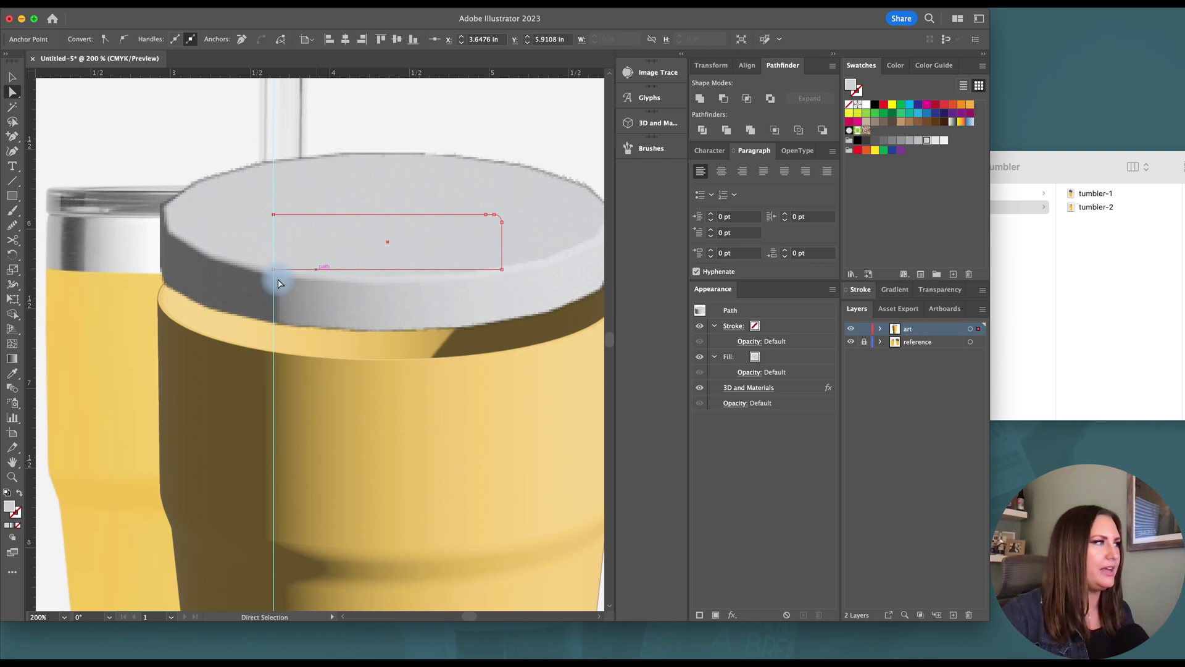
{"action": "left_click_drag", "start_coordinate": [276, 217], "coordinate": [461, 217]}
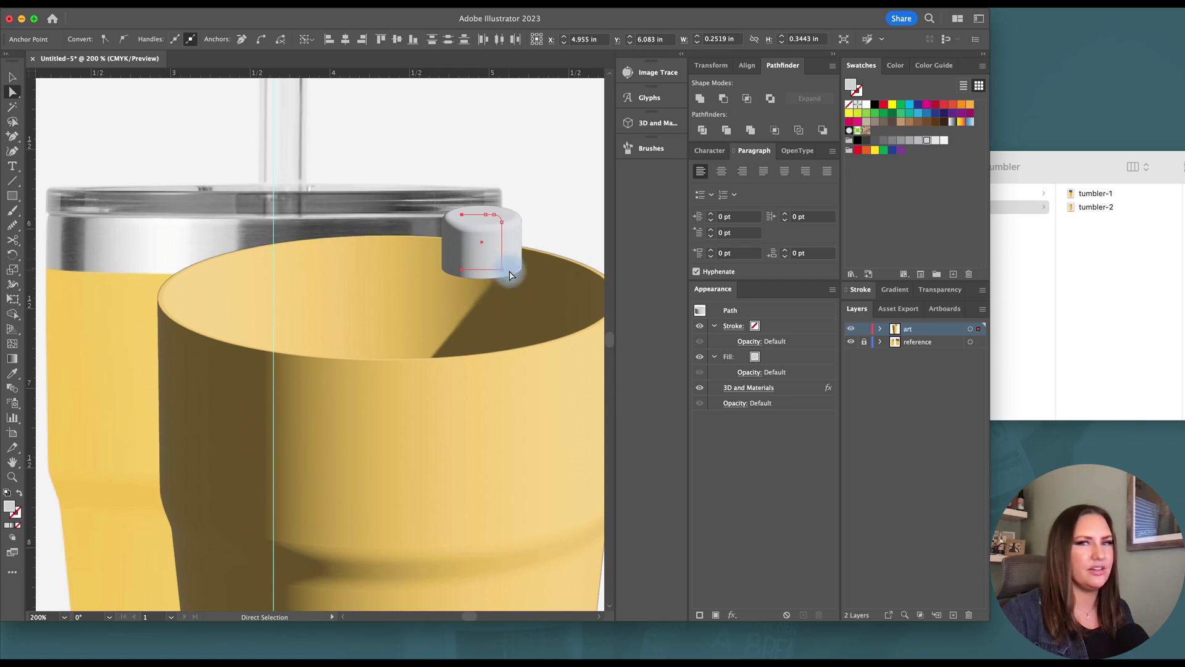
{"action": "key", "text": "super+z"}
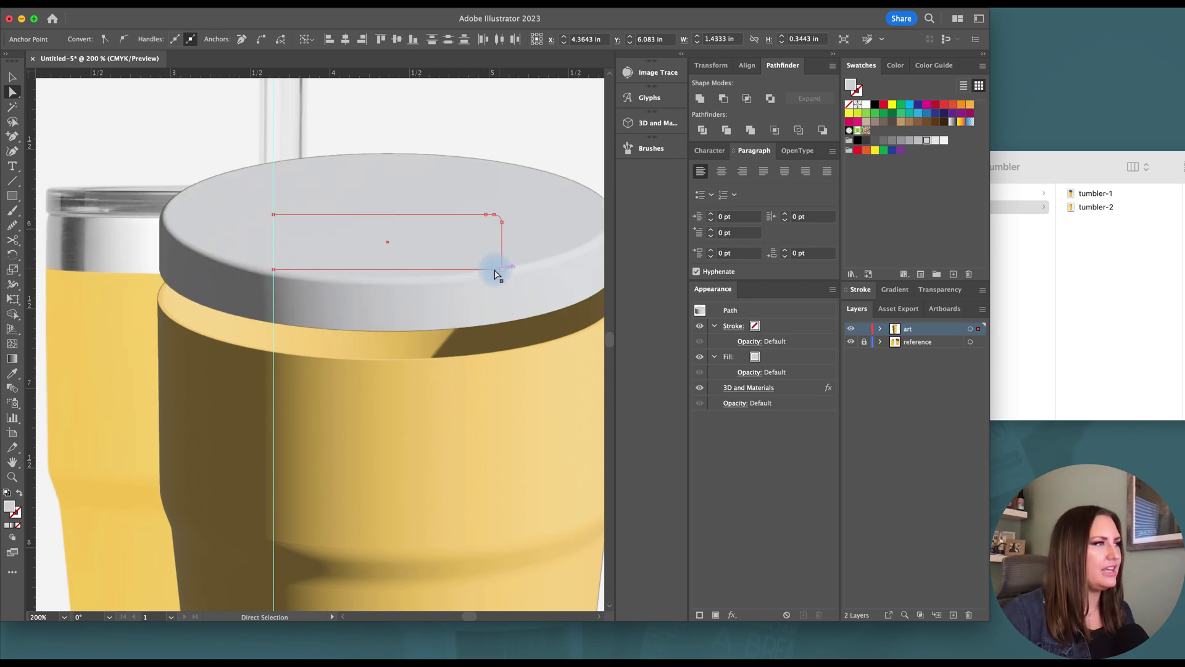
- Lower the lid profile's top anchors to hollow the lid and straighten the right side
{"action": "left_click", "coordinate": [273, 215]}
{"action": "left_click", "coordinate": [486, 216], "text": "shift"}
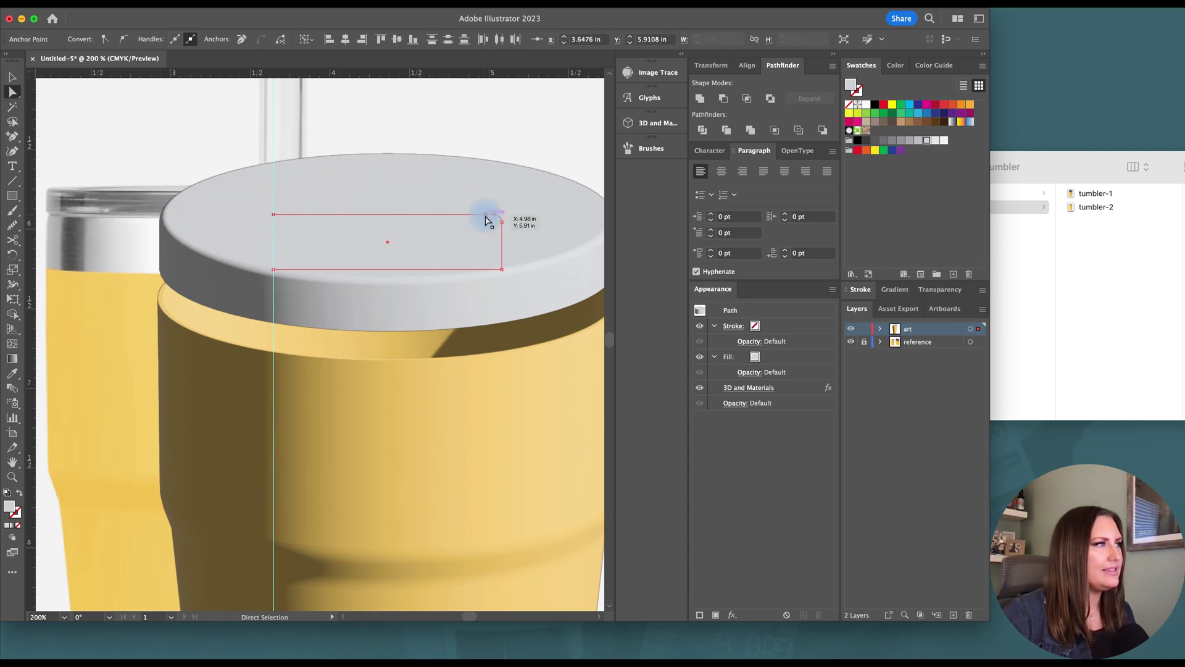
{"action": "left_click_drag", "start_coordinate": [486, 217], "coordinate": [484, 268]}
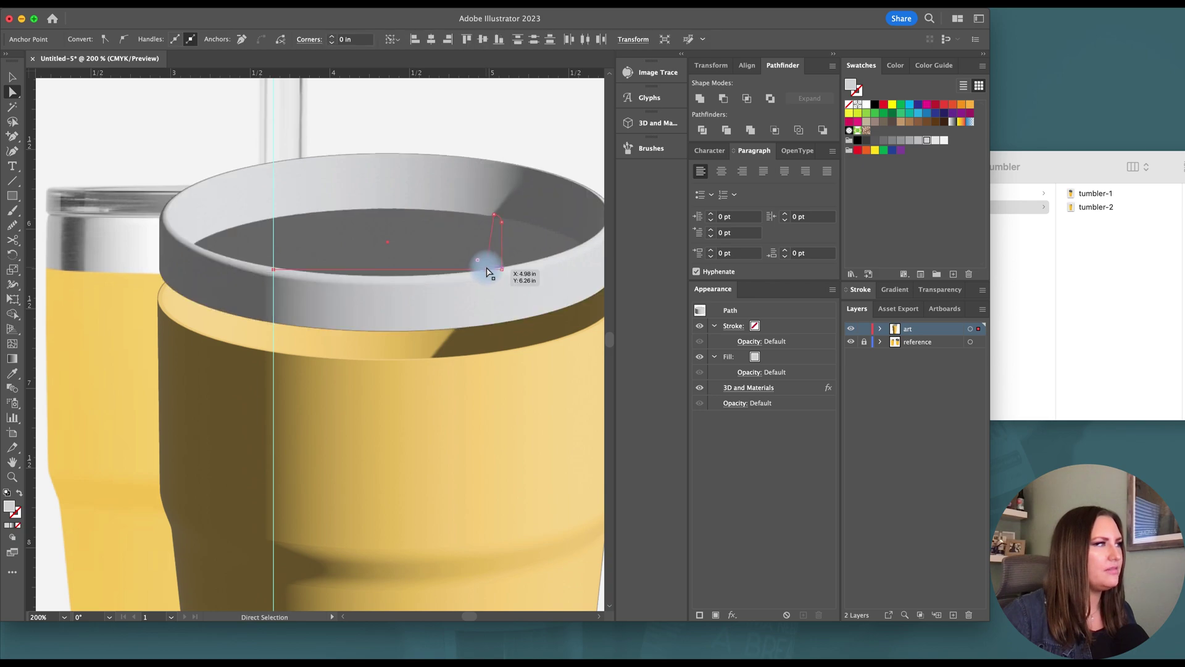
{"action": "scroll", "coordinate": [488, 269], "scroll_direction": "up", "scroll_amount": 1}
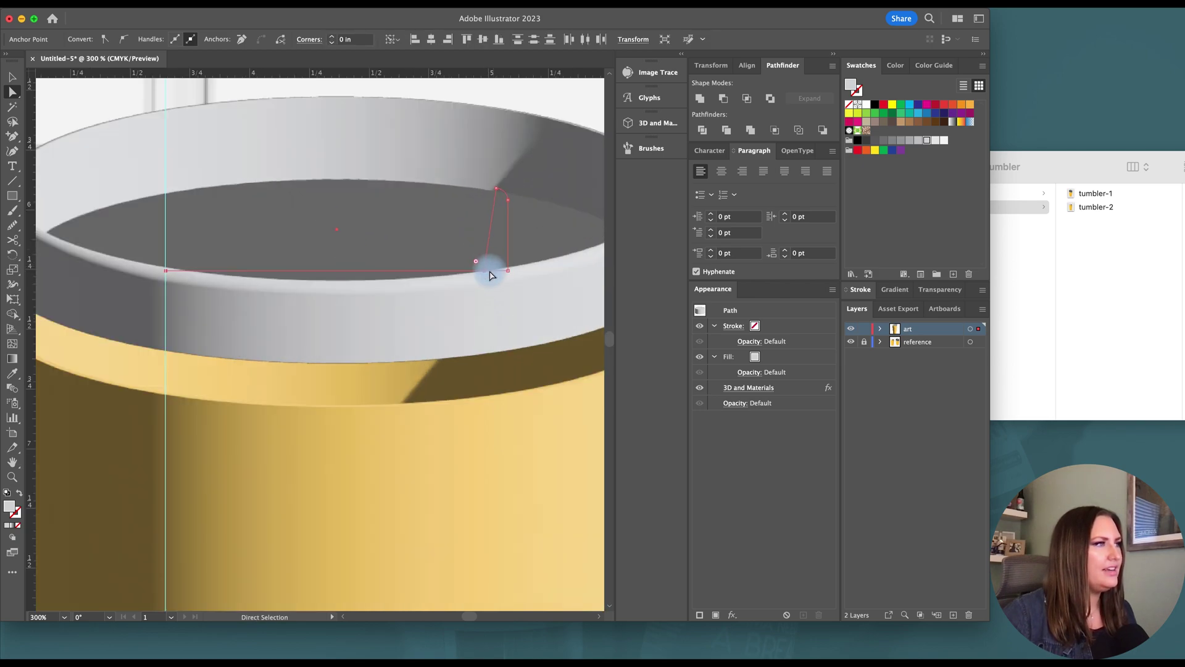
{"action": "left_click", "coordinate": [487, 273]}
{"action": "left_click_drag", "start_coordinate": [486, 272], "coordinate": [499, 270]}
- Align the lid profile's side anchors vertically using the Align options
{"action": "left_click", "coordinate": [496, 189], "text": "shift"}
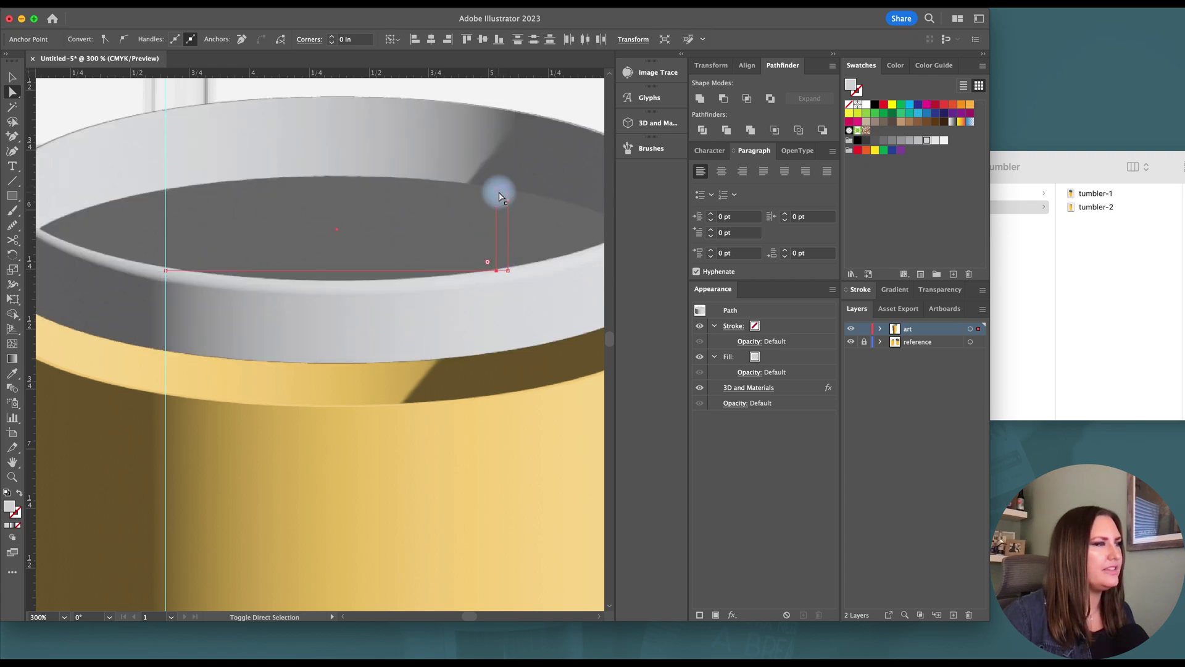
{"action": "left_click", "coordinate": [747, 65]}
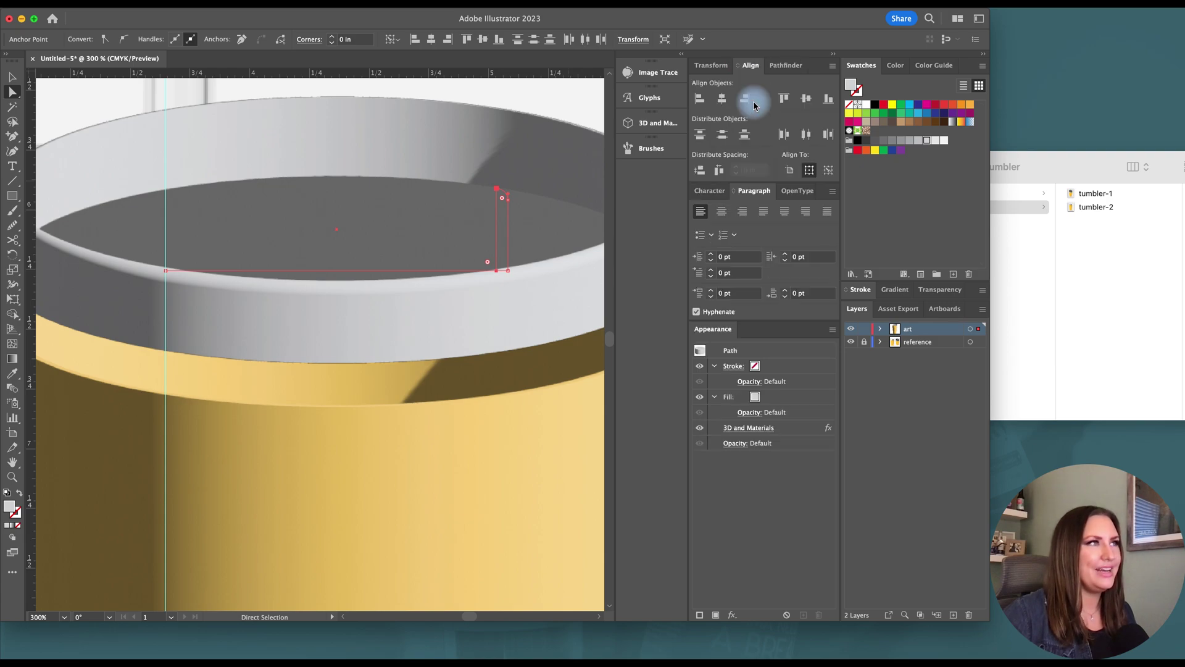
{"action": "left_click", "coordinate": [721, 100]}
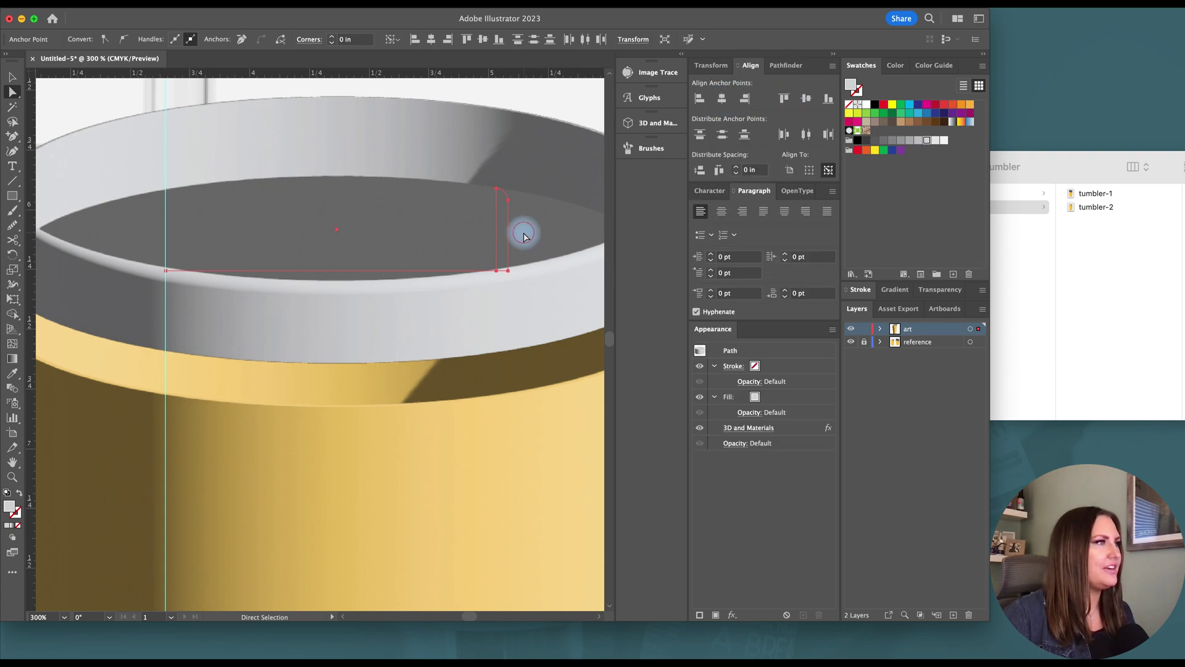
{"action": "left_click", "coordinate": [496, 190]}
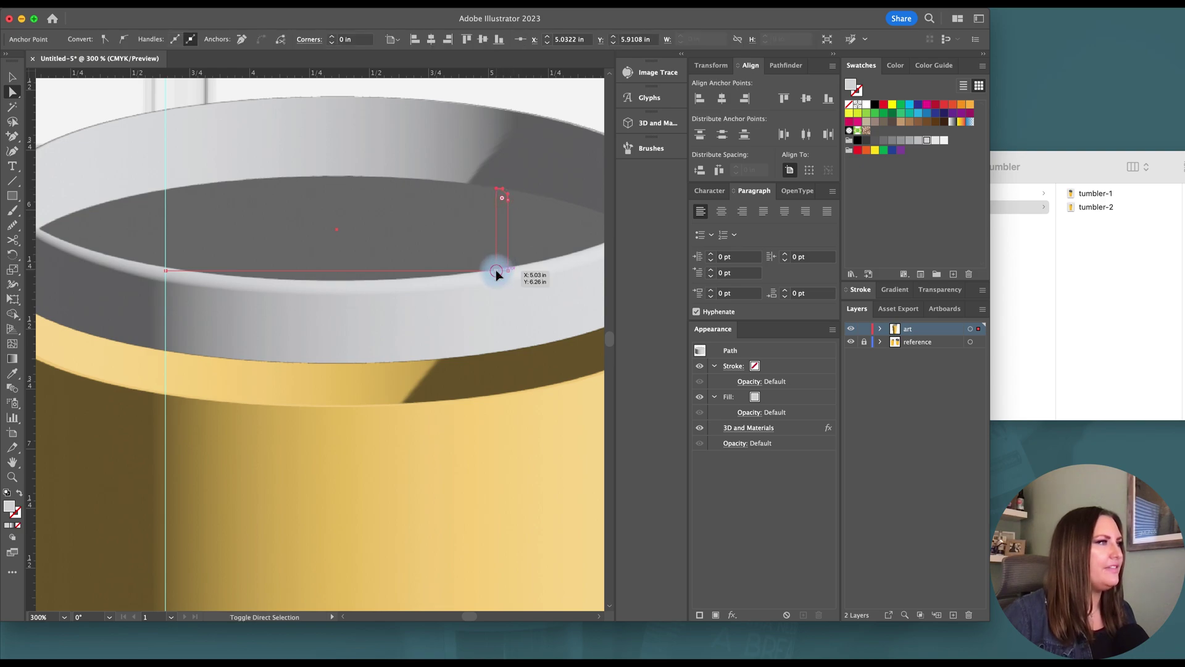
{"action": "left_click", "coordinate": [497, 272], "text": "shift"}
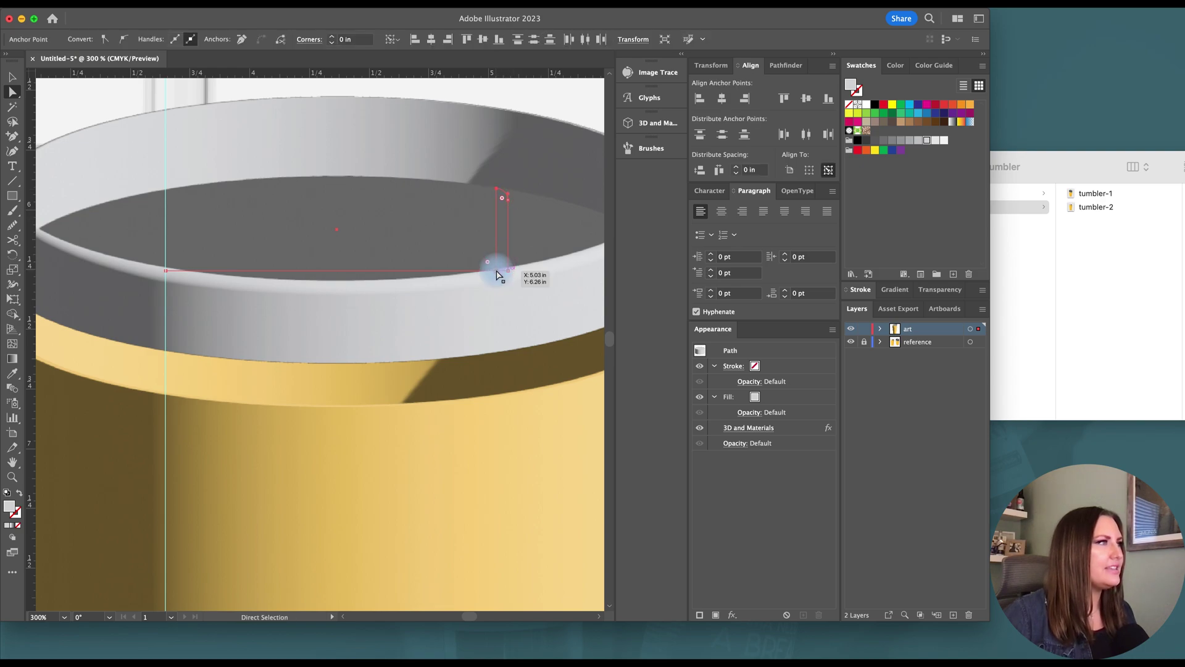
{"action": "left_click", "coordinate": [497, 197]}
{"action": "scroll", "coordinate": [500, 199], "scroll_direction": "up", "scroll_amount": 2}
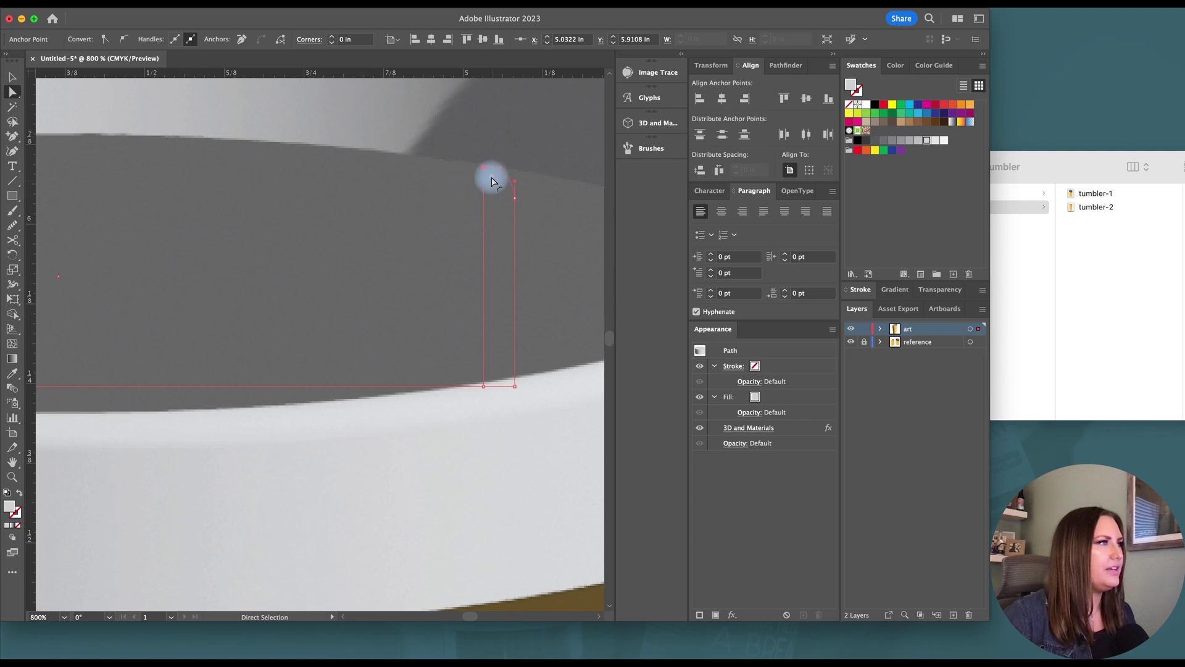
{"action": "scroll", "coordinate": [491, 179], "scroll_direction": "up", "scroll_amount": 1}
{"action": "left_click", "coordinate": [492, 183], "text": "shift"}
{"action": "scroll", "coordinate": [492, 183], "scroll_direction": "down", "scroll_amount": 4}
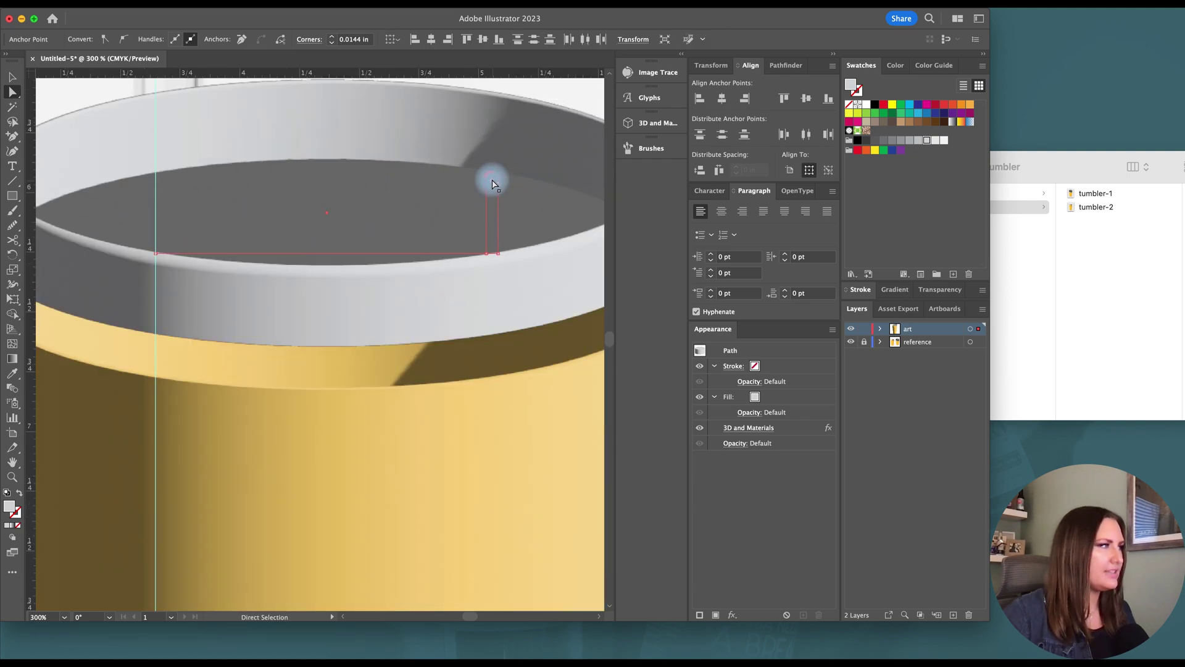
{"action": "key", "text": "v"}
{"action": "left_click", "coordinate": [567, 99]}
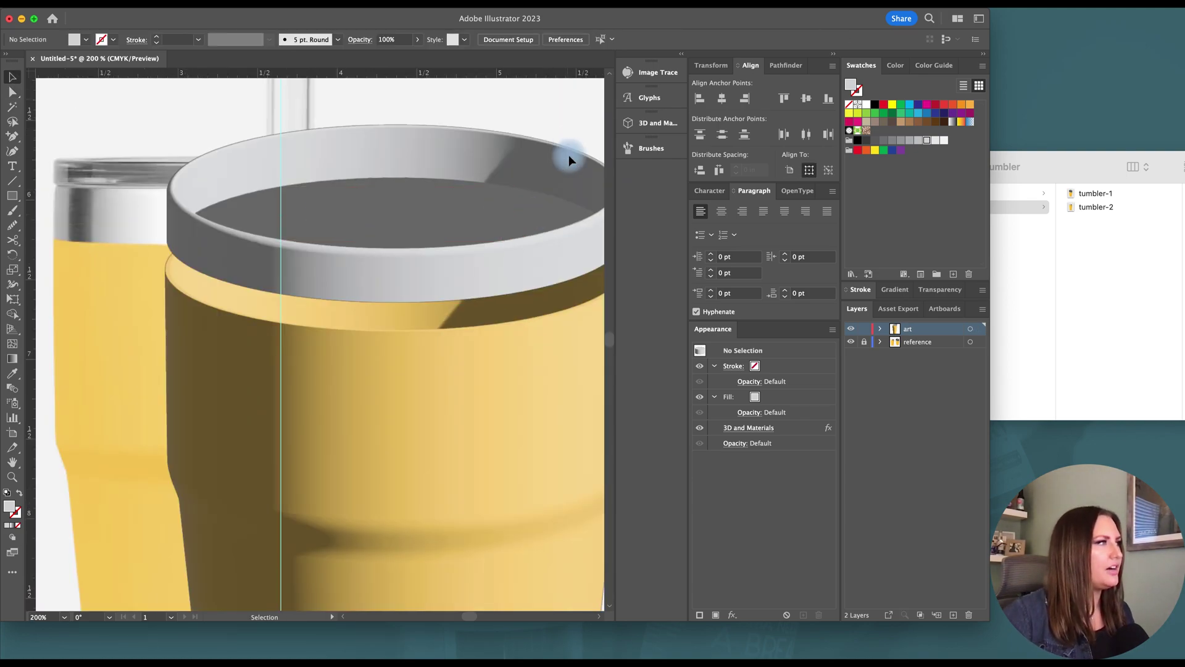
{"action": "scroll", "coordinate": [568, 161], "scroll_direction": "down", "scroll_amount": 2}
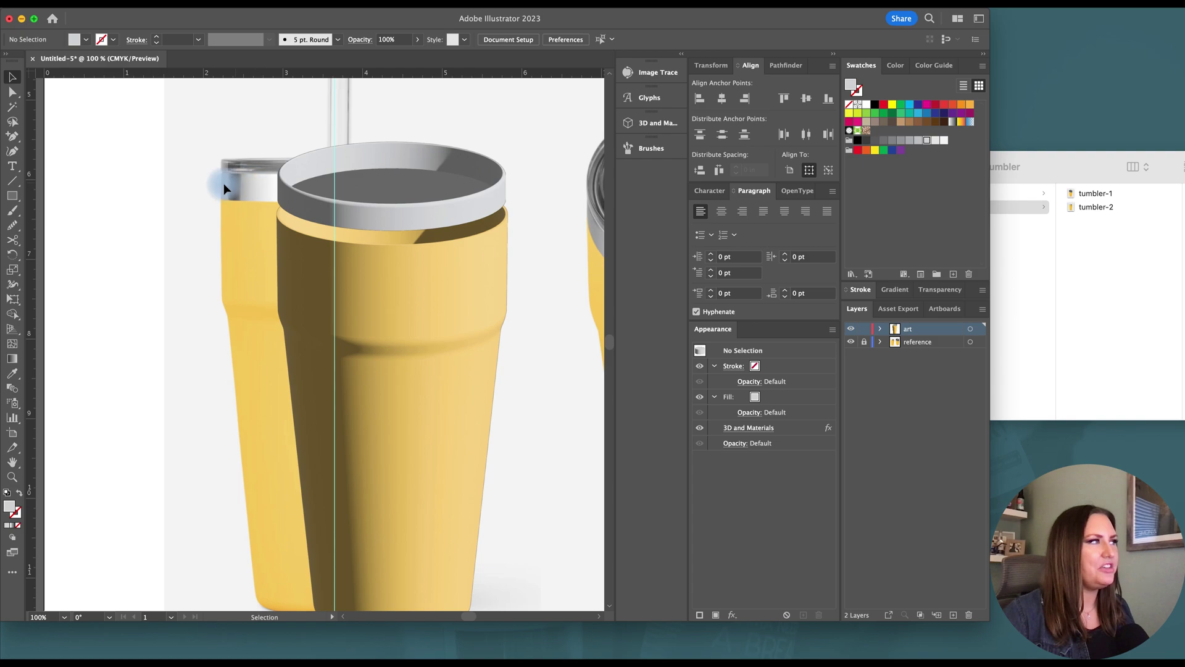
{"action": "scroll", "coordinate": [422, 209], "scroll_direction": "left", "scroll_amount": 1}
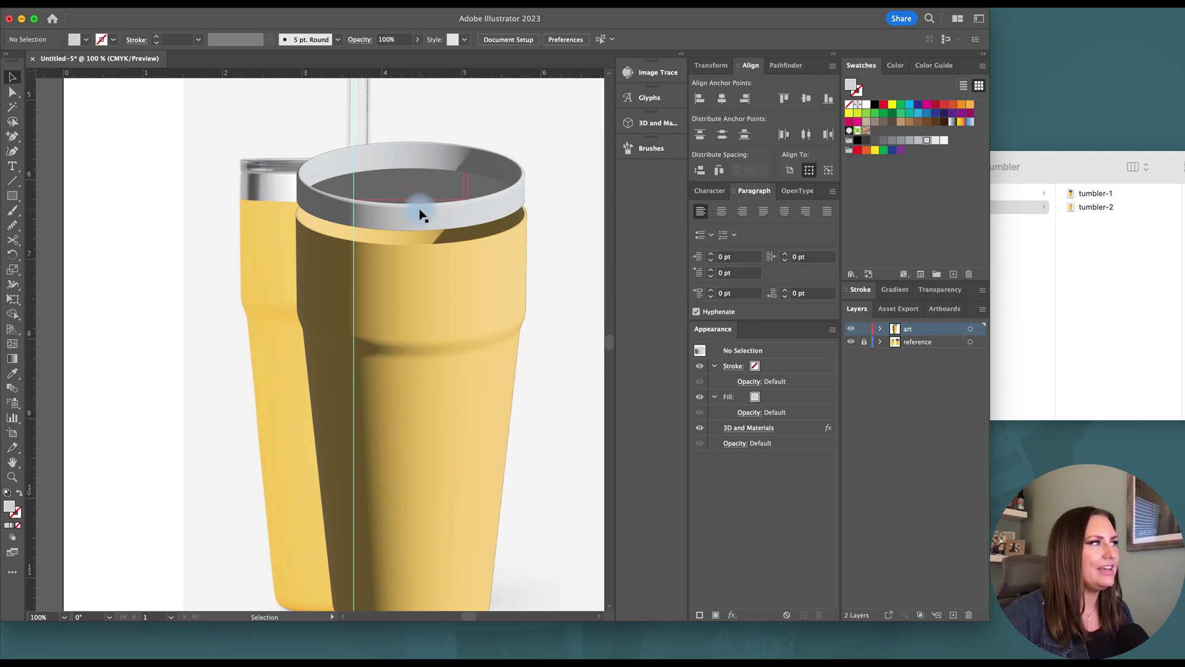
{"action": "scroll", "coordinate": [424, 213], "scroll_direction": "right", "scroll_amount": 3}
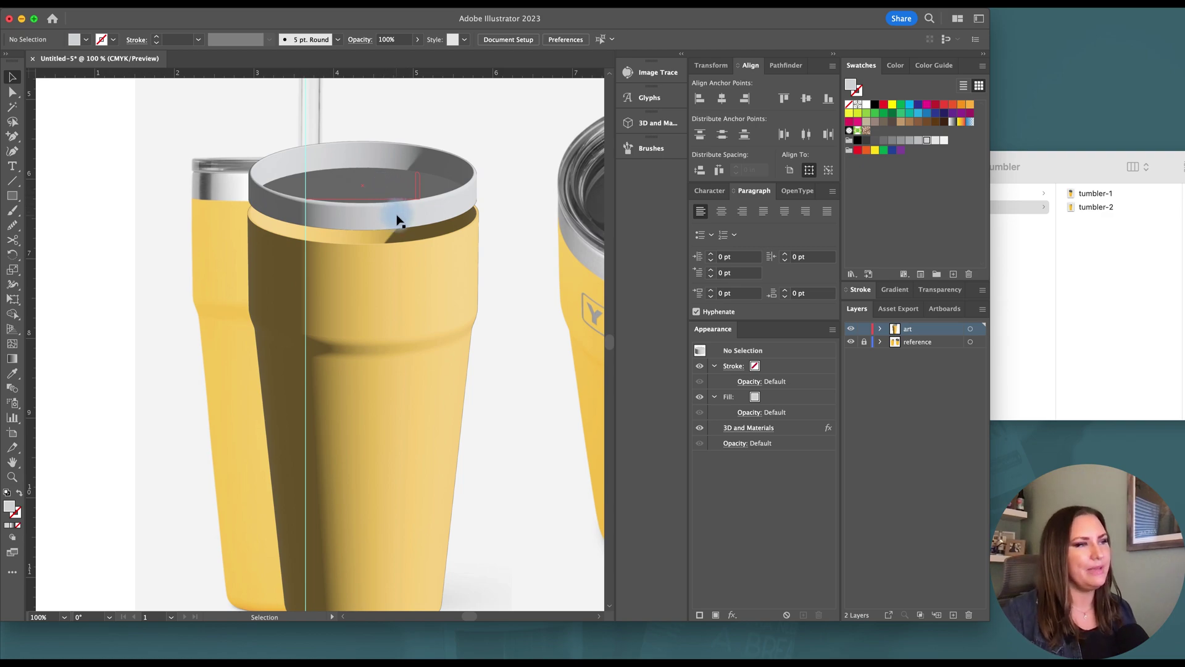
{"action": "scroll", "coordinate": [413, 244], "scroll_direction": "right", "scroll_amount": 4}
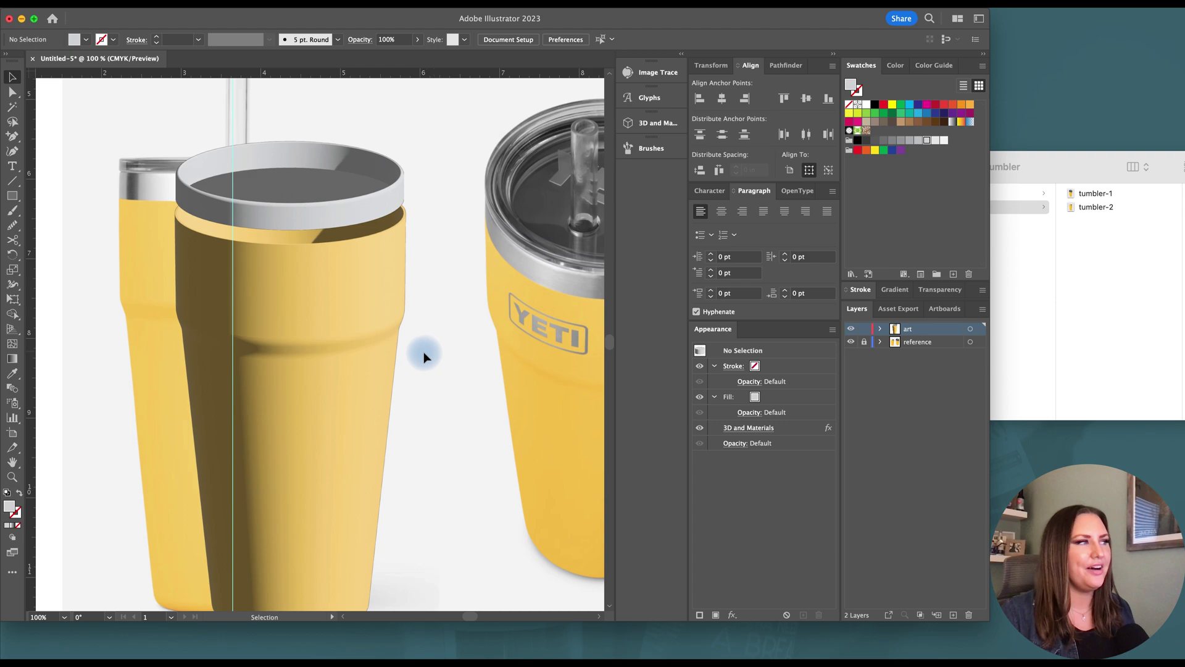
{"action": "key", "text": "super+minus"}
{"action": "key", "text": "super+minus"}
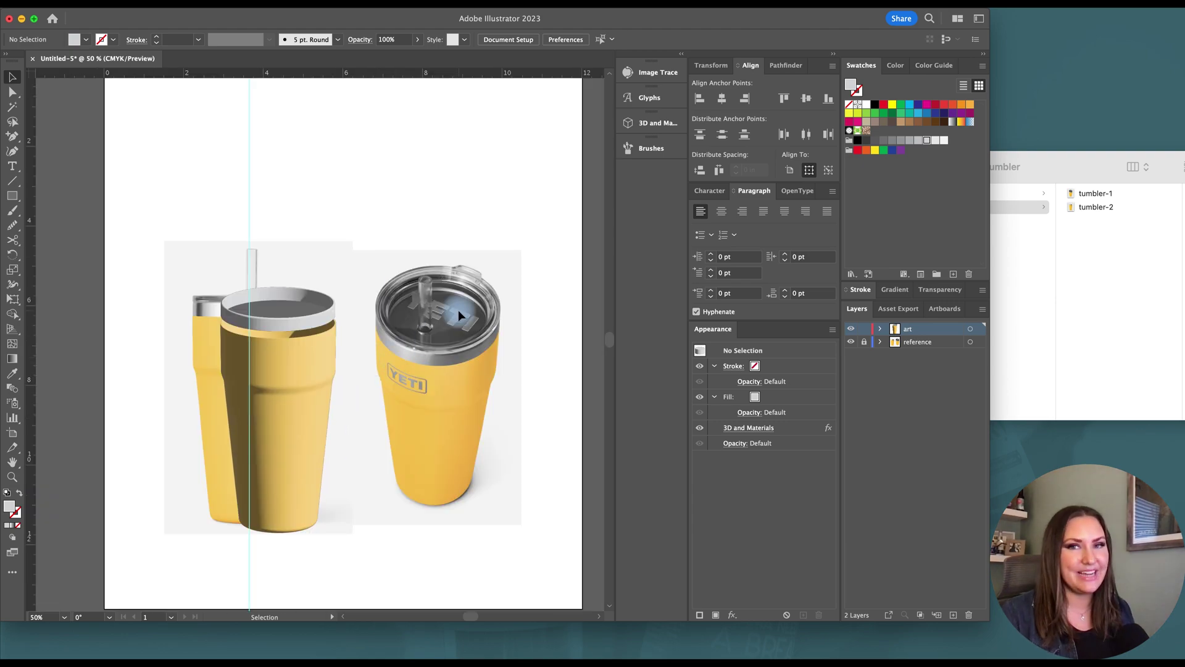
- Duplicate the revolved lid to the empty upper right and remove its 3D effect
{"action": "scroll", "coordinate": [469, 282], "scroll_direction": "up", "scroll_amount": 1}
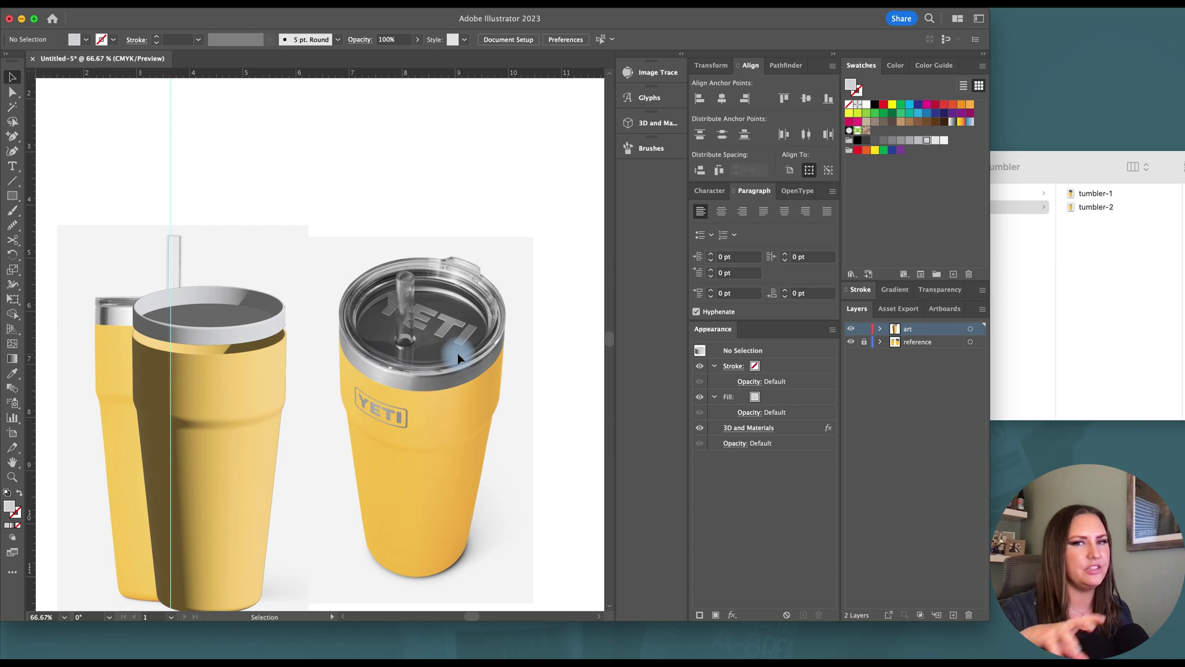
{"action": "left_click", "coordinate": [200, 318]}
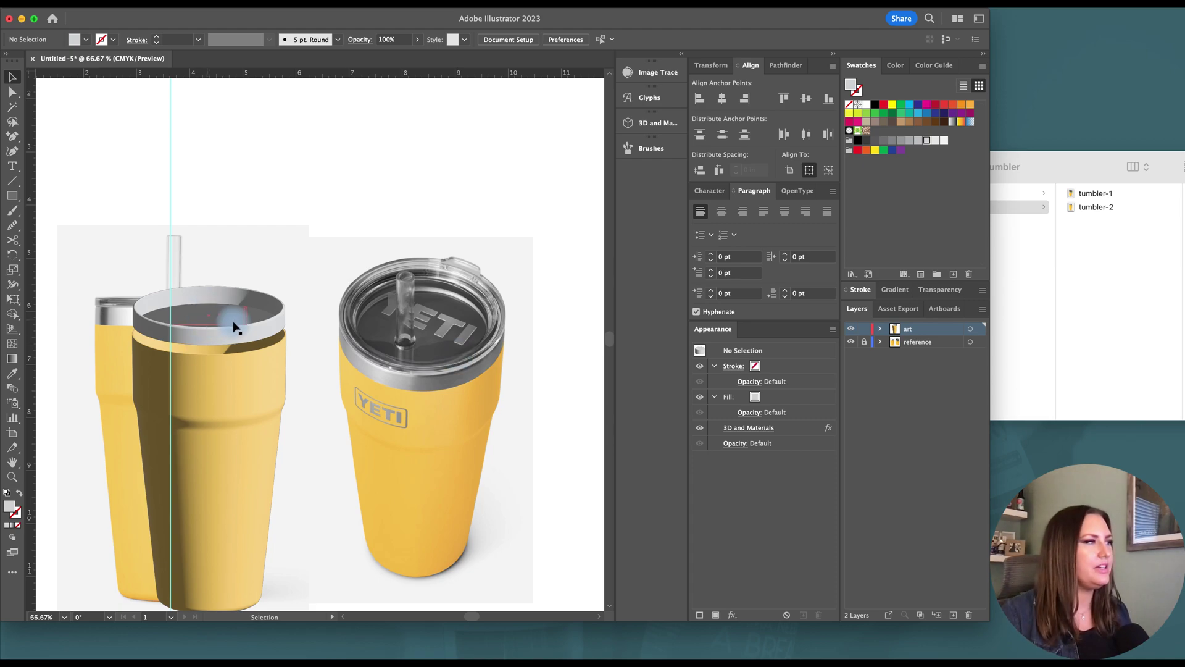
{"action": "left_click_drag", "start_coordinate": [245, 322], "coordinate": [509, 192]}
{"action": "left_click", "coordinate": [780, 428]}
{"action": "left_click", "coordinate": [815, 614]}
{"action": "left_click", "coordinate": [528, 193]}
{"action": "left_click", "coordinate": [514, 188]}
{"action": "left_click", "coordinate": [463, 185]}
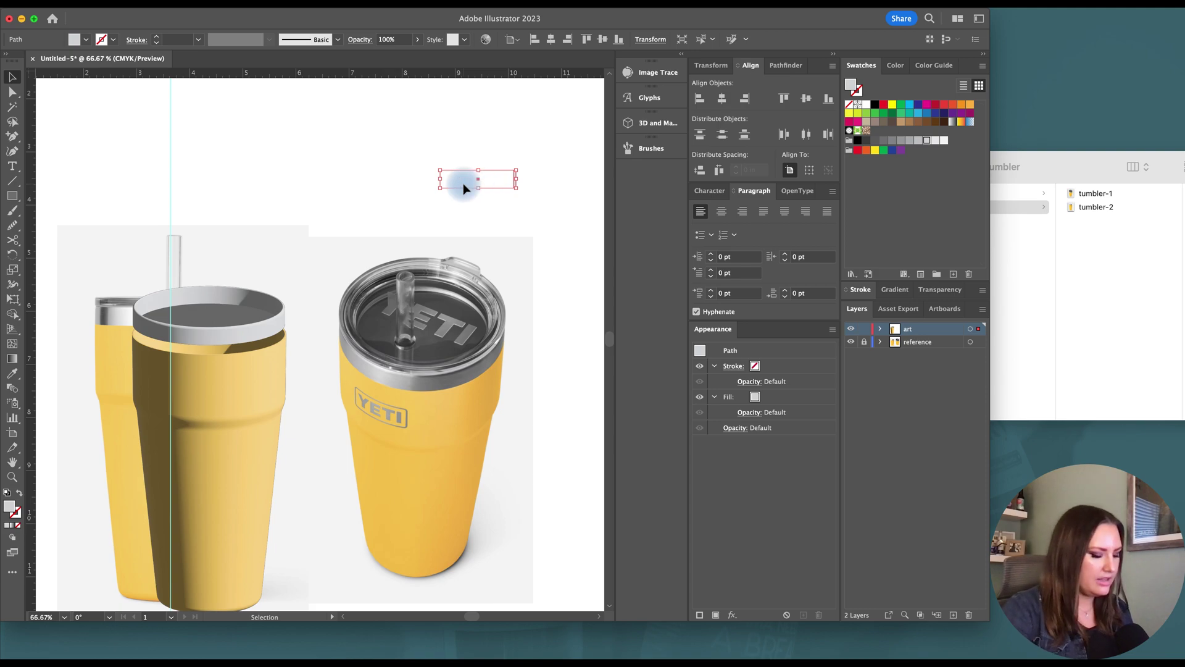
- Draw a 2.87 in circle and delete the leftover small flat lid path
{"action": "key", "text": "l"}
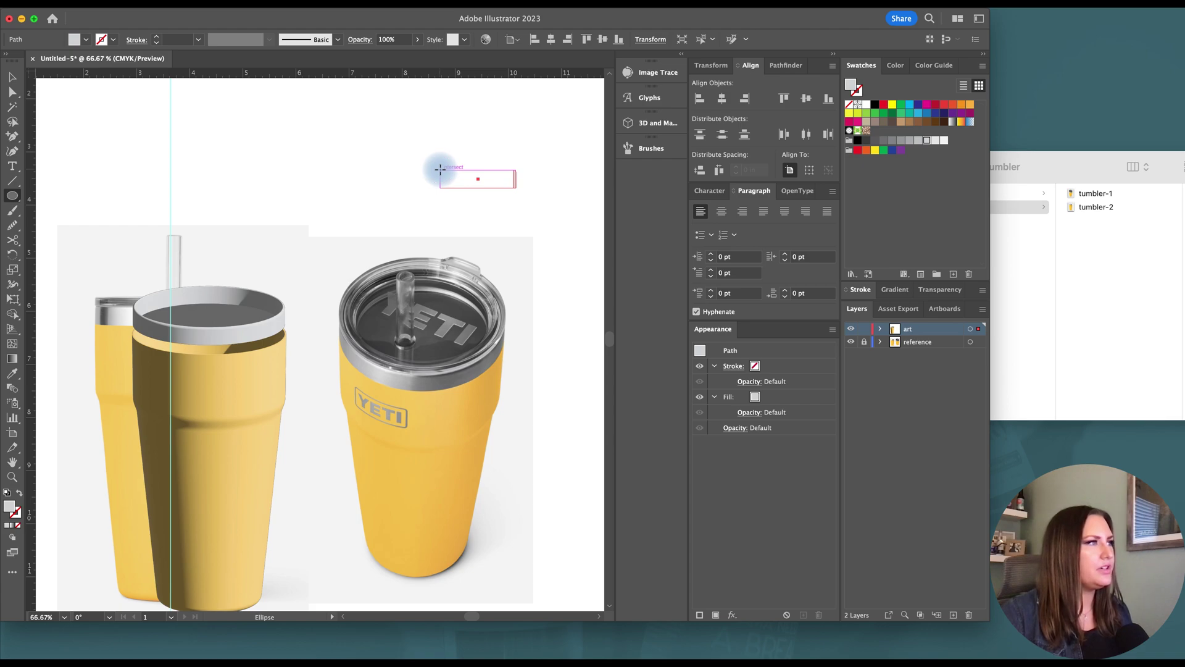
{"action": "left_click_drag", "start_coordinate": [440, 169], "coordinate": [532, 193]}
{"action": "key", "text": "v"}
{"action": "left_click", "coordinate": [519, 189]}
{"action": "left_click", "coordinate": [473, 126], "text": "shift"}
{"action": "key", "text": "Delete"}
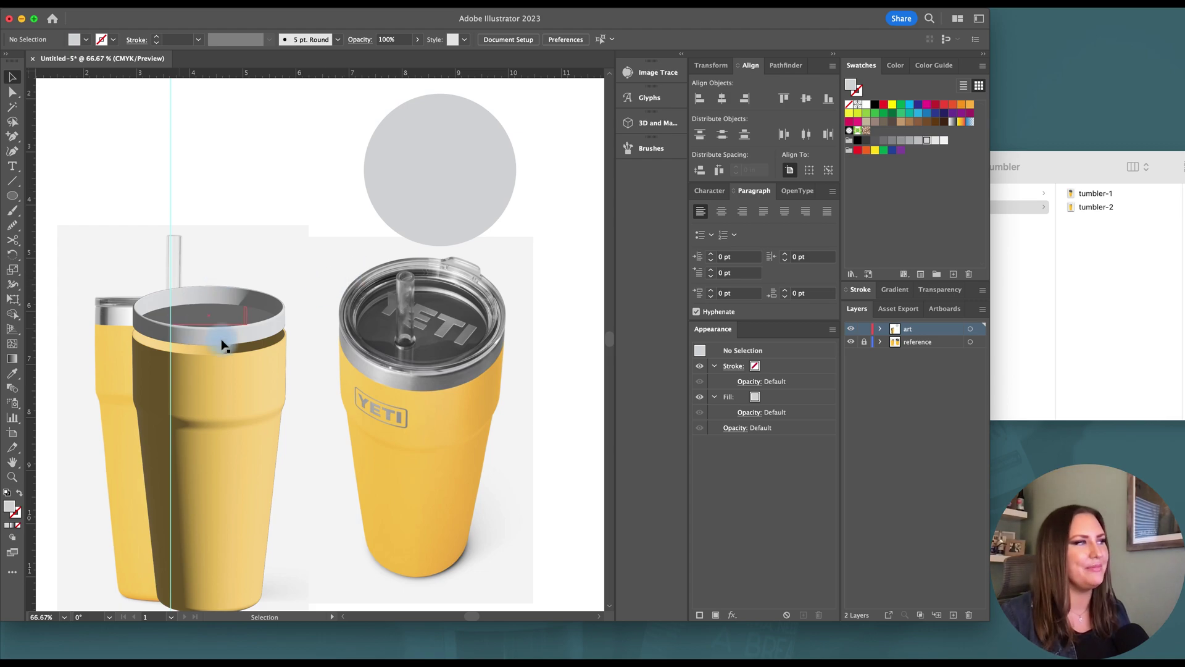
- Move the circle higher, add a small circle near its bottom, and centre both horizontally
{"action": "scroll", "coordinate": [352, 296], "scroll_direction": "up", "scroll_amount": 5}
{"action": "left_click_drag", "start_coordinate": [449, 303], "coordinate": [477, 247]}
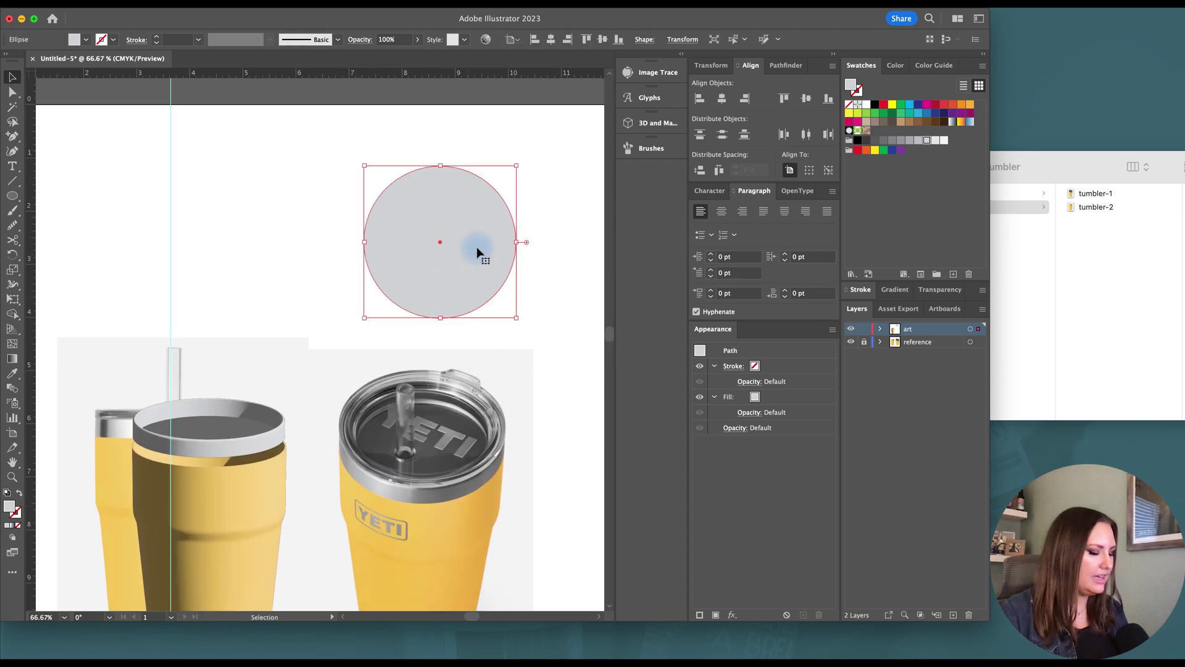
{"action": "key", "text": "l"}
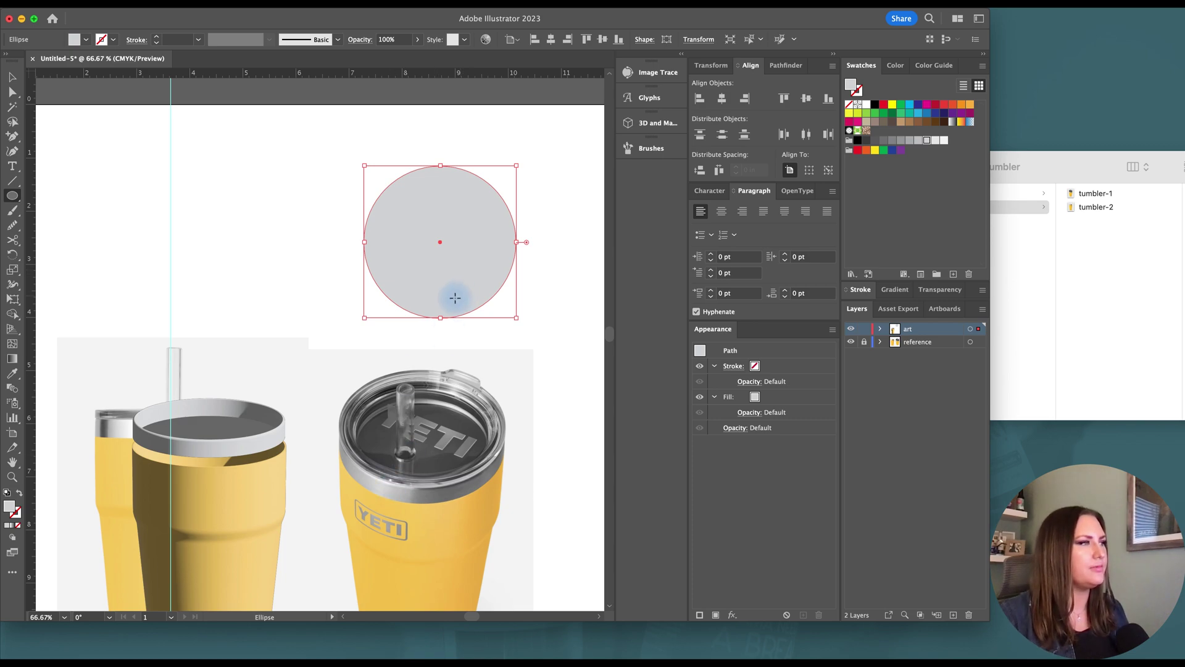
{"action": "left_click_drag", "start_coordinate": [441, 295], "coordinate": [451, 303]}
{"action": "key", "text": "v"}
{"action": "left_click_drag", "start_coordinate": [400, 243], "coordinate": [400, 244]}
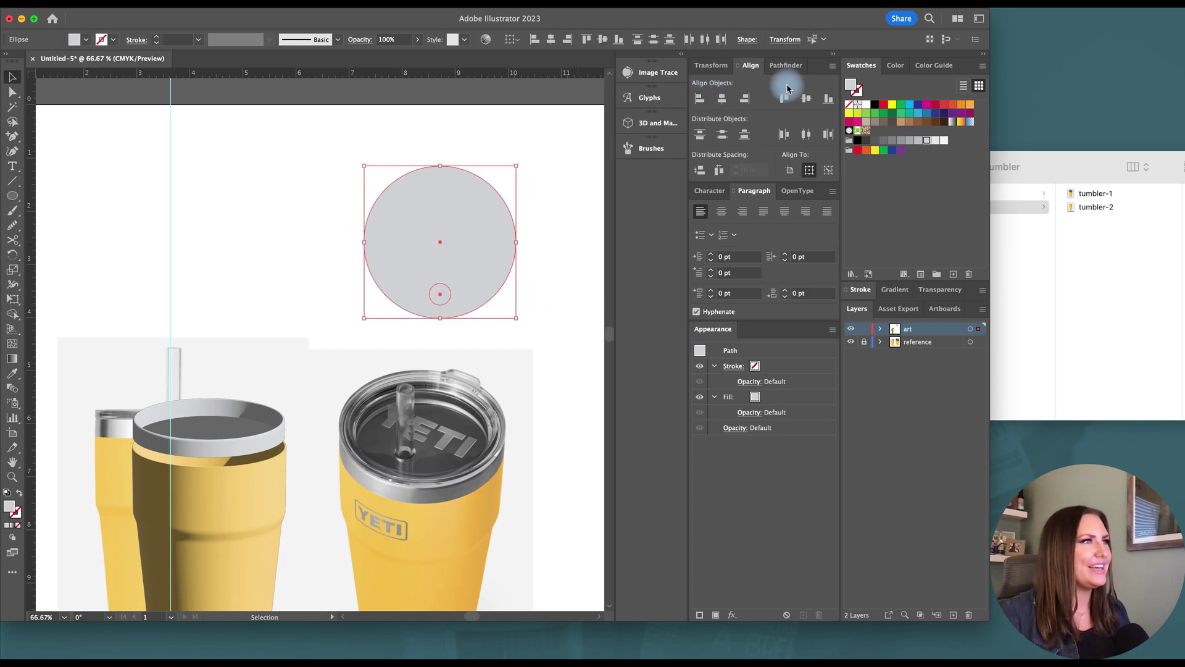
{"action": "left_click", "coordinate": [722, 99]}
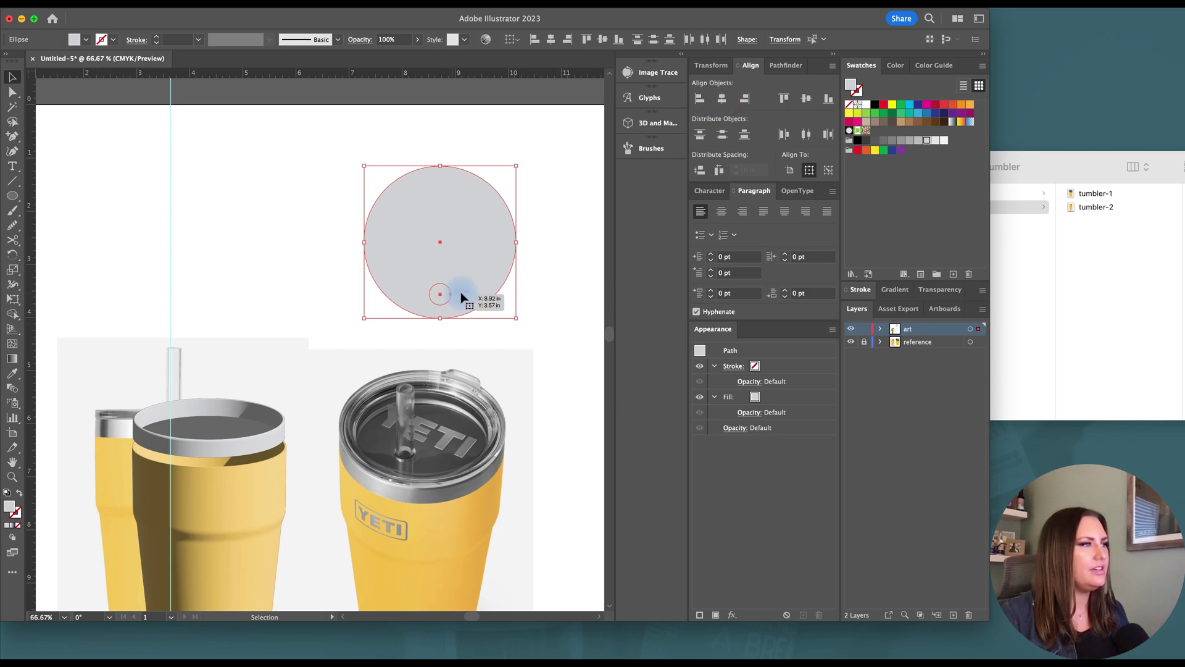
- Shrink the small circle to about 0.37 in, swapping fill and stroke with a 1.5 pt stroke
{"action": "scroll", "coordinate": [464, 293], "scroll_direction": "left", "scroll_amount": 1}
{"action": "left_click", "coordinate": [526, 302]}
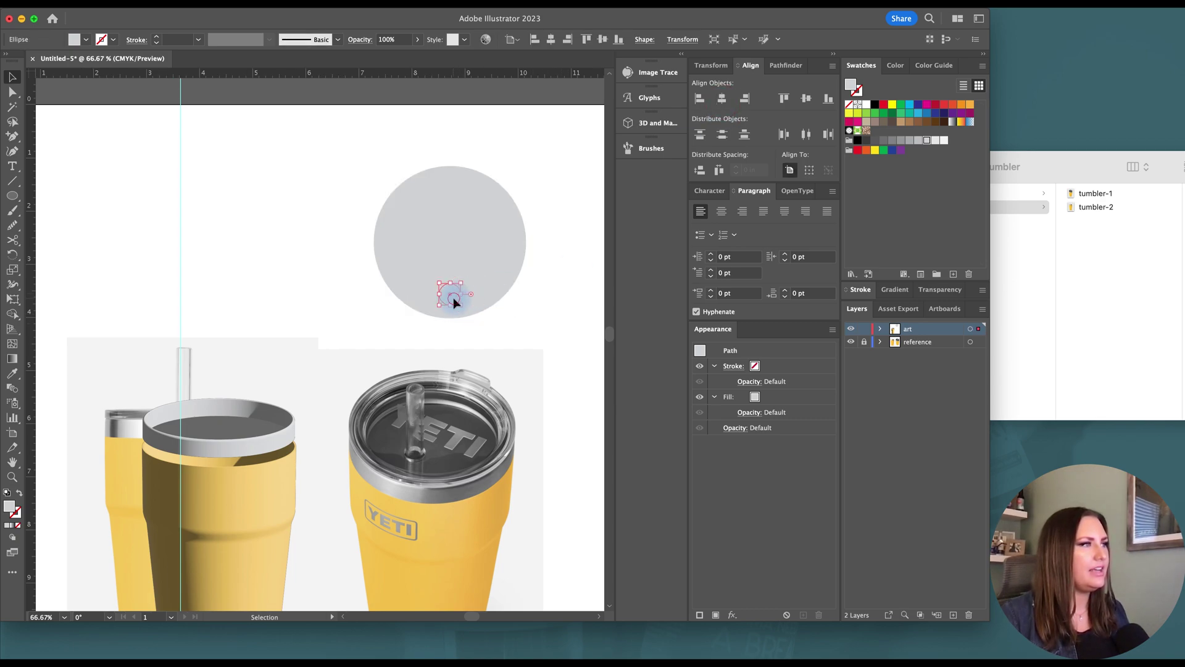
{"action": "left_click_drag", "start_coordinate": [453, 298], "coordinate": [580, 307]}
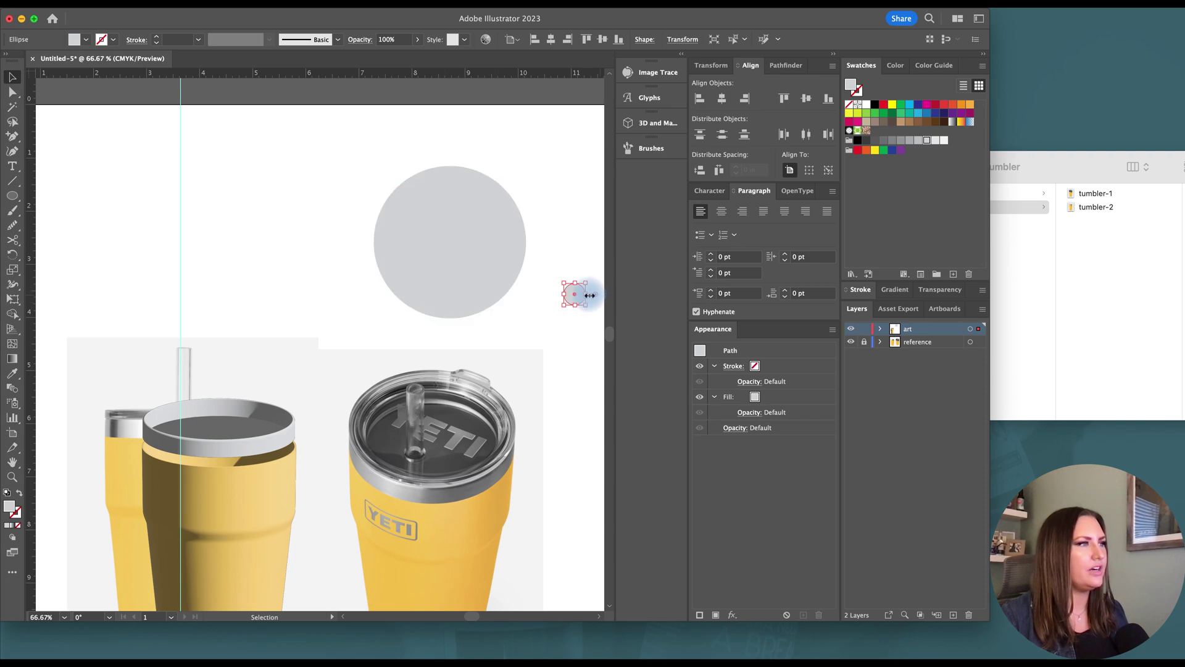
{"action": "scroll", "coordinate": [587, 294], "scroll_direction": "up", "scroll_amount": 3}
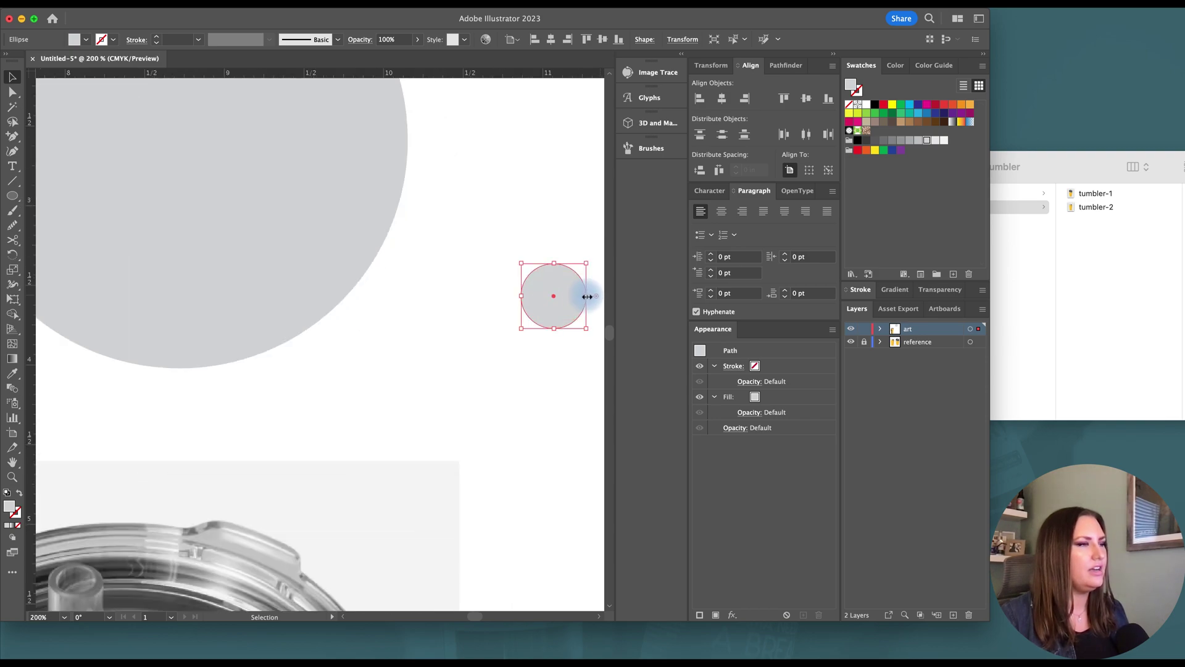
{"action": "left_click_drag", "start_coordinate": [587, 297], "coordinate": [580, 297]}
{"action": "left_click", "coordinate": [19, 492]}
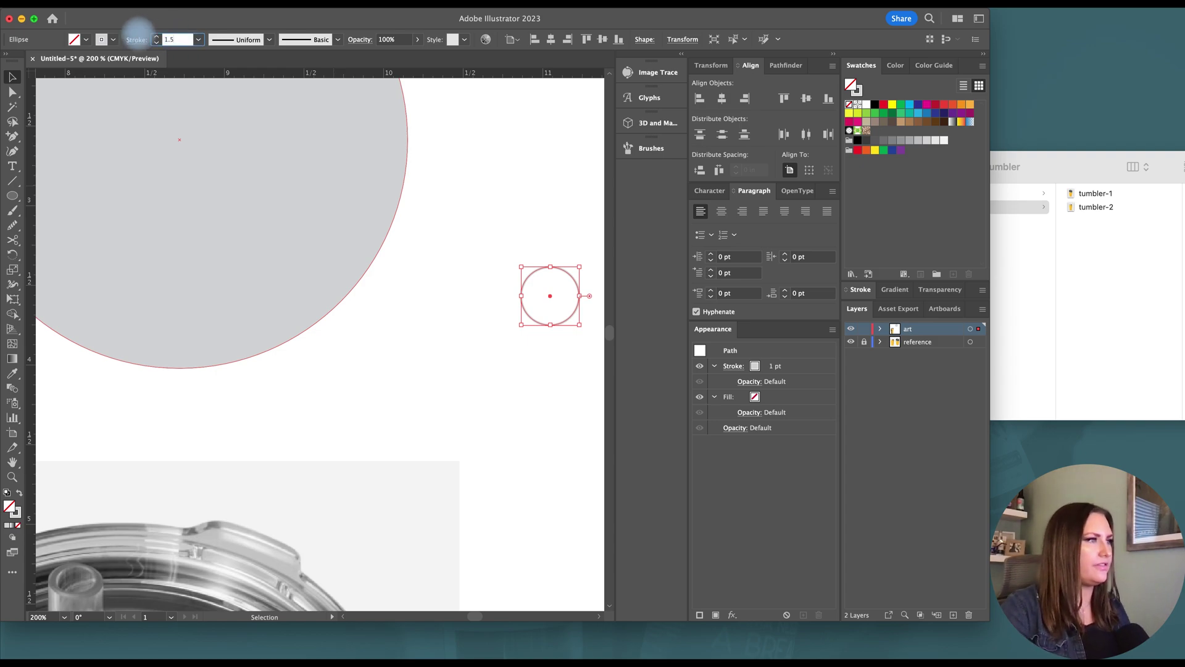
{"action": "key", "text": "Return"}
- Cut a small circle out of the big circle with Minus Front and fit the outlined circle into the hole
{"action": "left_click_drag", "start_coordinate": [579, 296], "coordinate": [578, 299]}
{"action": "left_click_drag", "start_coordinate": [138, 252], "coordinate": [140, 253]}
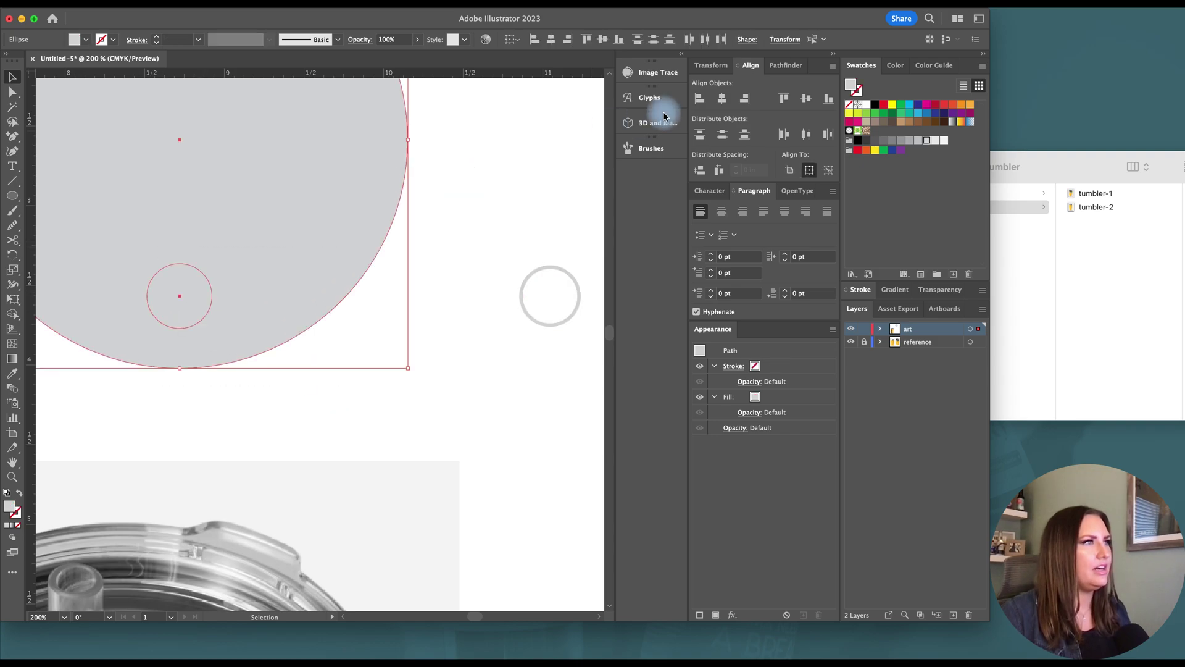
{"action": "left_click", "coordinate": [782, 66]}
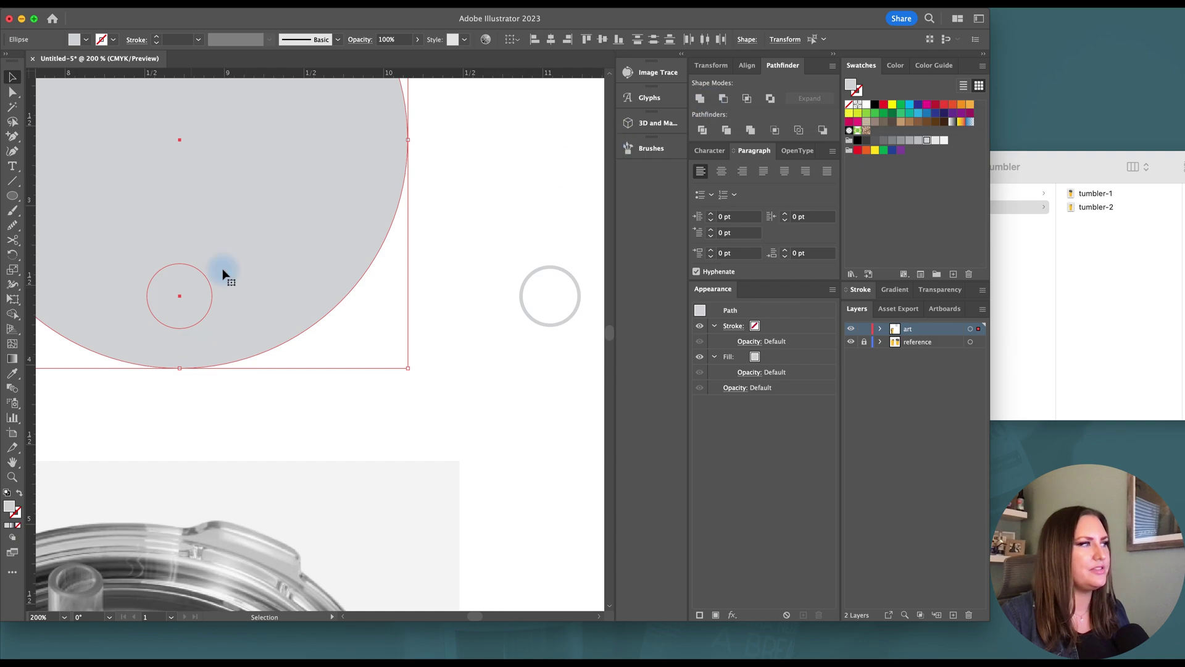
{"action": "left_click", "coordinate": [723, 98]}
{"action": "left_click", "coordinate": [307, 402]}
{"action": "left_click_drag", "start_coordinate": [569, 320], "coordinate": [538, 211]}
{"action": "left_click", "coordinate": [321, 360]}
- Copy the holed disc side by side and remove the hole from the copy
{"action": "scroll", "coordinate": [519, 317], "scroll_direction": "down", "scroll_amount": 2}
{"action": "left_click_drag", "start_coordinate": [517, 291], "coordinate": [518, 290]}
{"action": "left_click", "coordinate": [395, 310]}
{"action": "scroll", "coordinate": [437, 307], "scroll_direction": "left", "scroll_amount": 3}
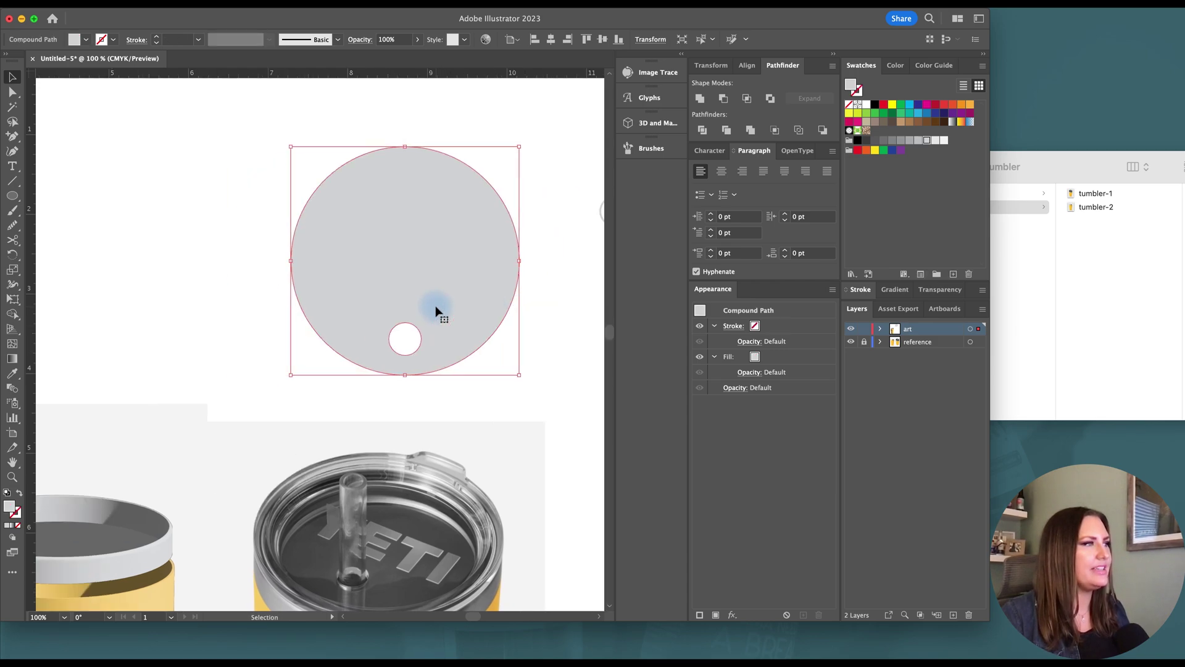
{"action": "scroll", "coordinate": [468, 295], "scroll_direction": "down", "scroll_amount": 1}
{"action": "left_click_drag", "start_coordinate": [470, 285], "coordinate": [297, 285]}
{"action": "left_click", "coordinate": [469, 275]}
{"action": "scroll", "coordinate": [467, 281], "scroll_direction": "up", "scroll_amount": 1}
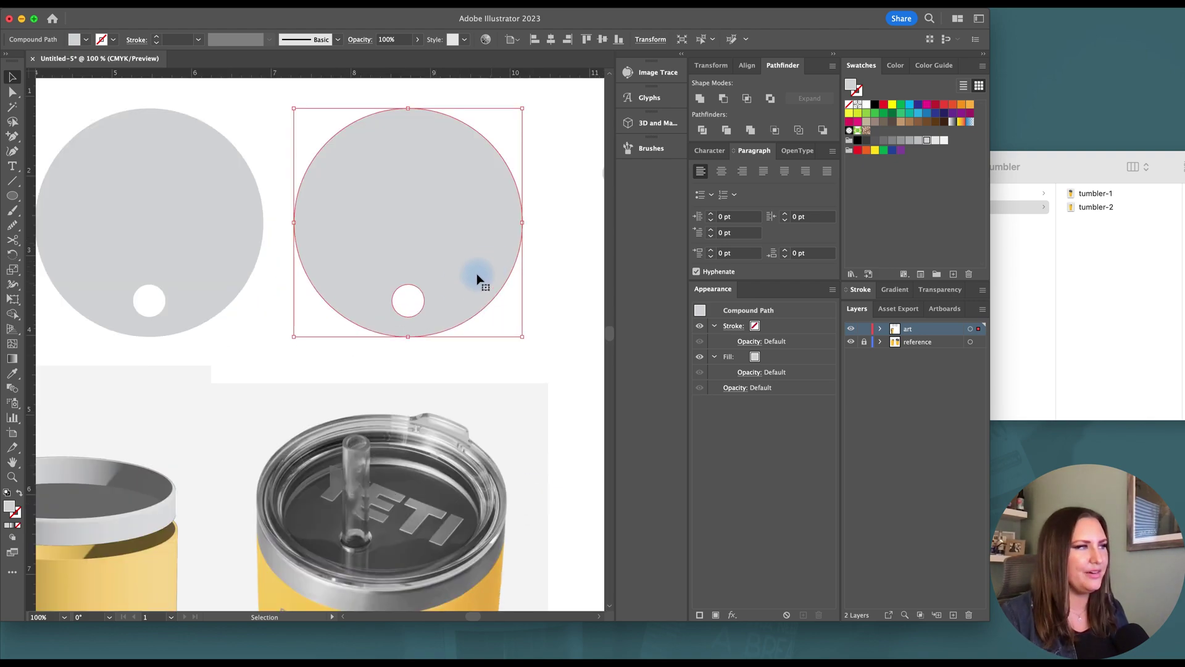
{"action": "key", "text": "super+z"}
{"action": "left_click", "coordinate": [491, 344]}
- Subtract a concentric 2.12 in inner circle from the copy with Minus Front to make a ring
{"action": "left_click", "coordinate": [455, 247]}
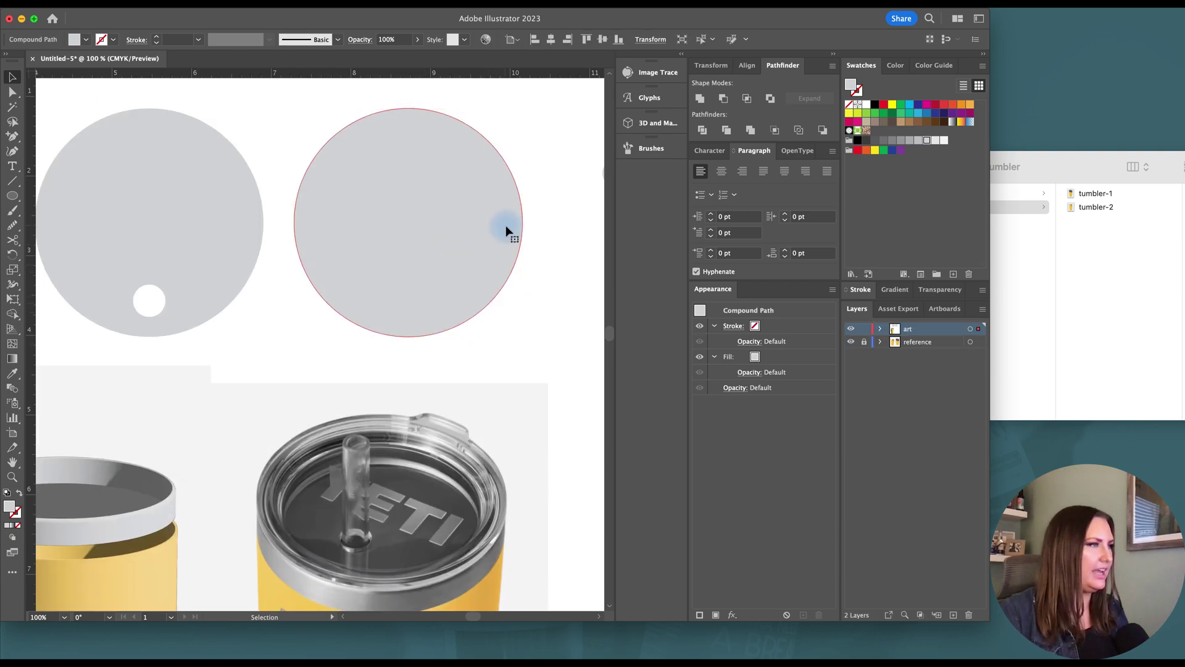
{"action": "left_click_drag", "start_coordinate": [519, 240], "coordinate": [499, 242]}
{"action": "left_click", "coordinate": [444, 236], "text": "shift"}
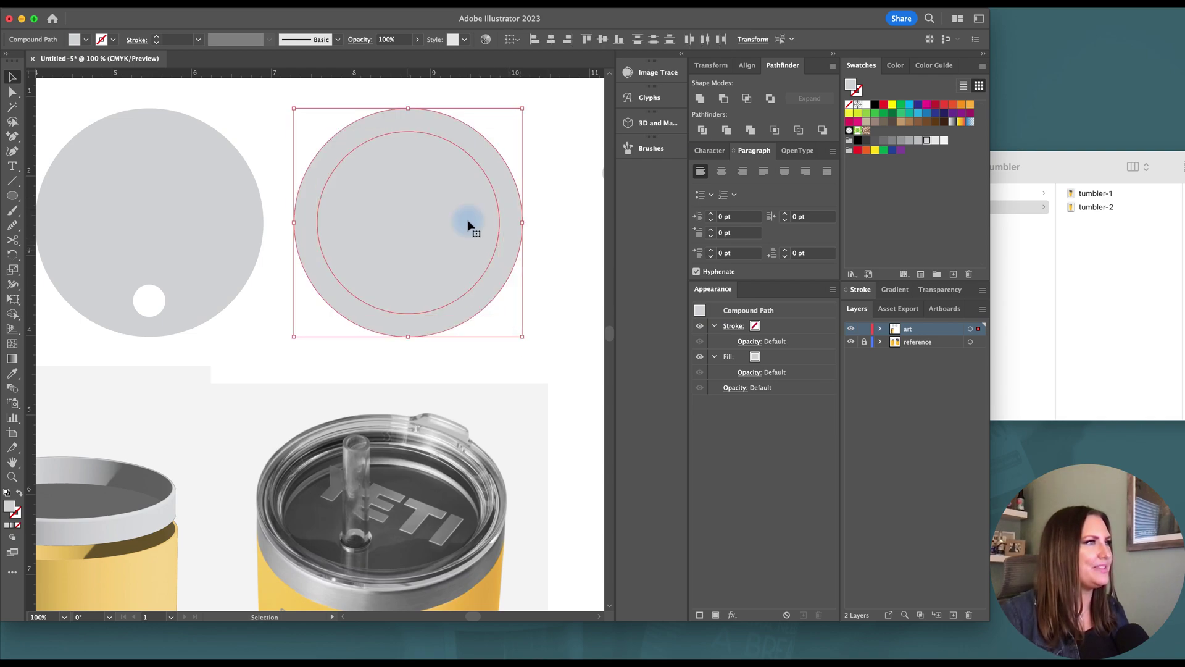
{"action": "left_click", "coordinate": [744, 65]}
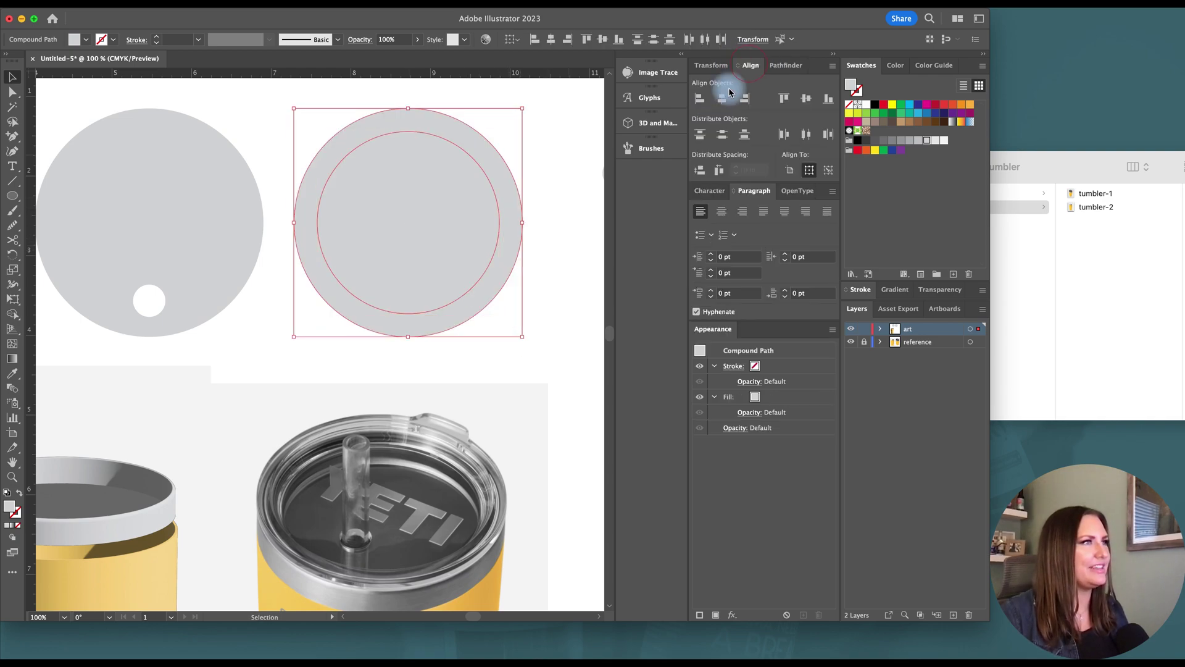
{"action": "left_click", "coordinate": [784, 64]}
{"action": "left_click", "coordinate": [547, 265]}
{"action": "left_click", "coordinate": [492, 238]}
{"action": "left_click_drag", "start_coordinate": [501, 224], "coordinate": [493, 225]}
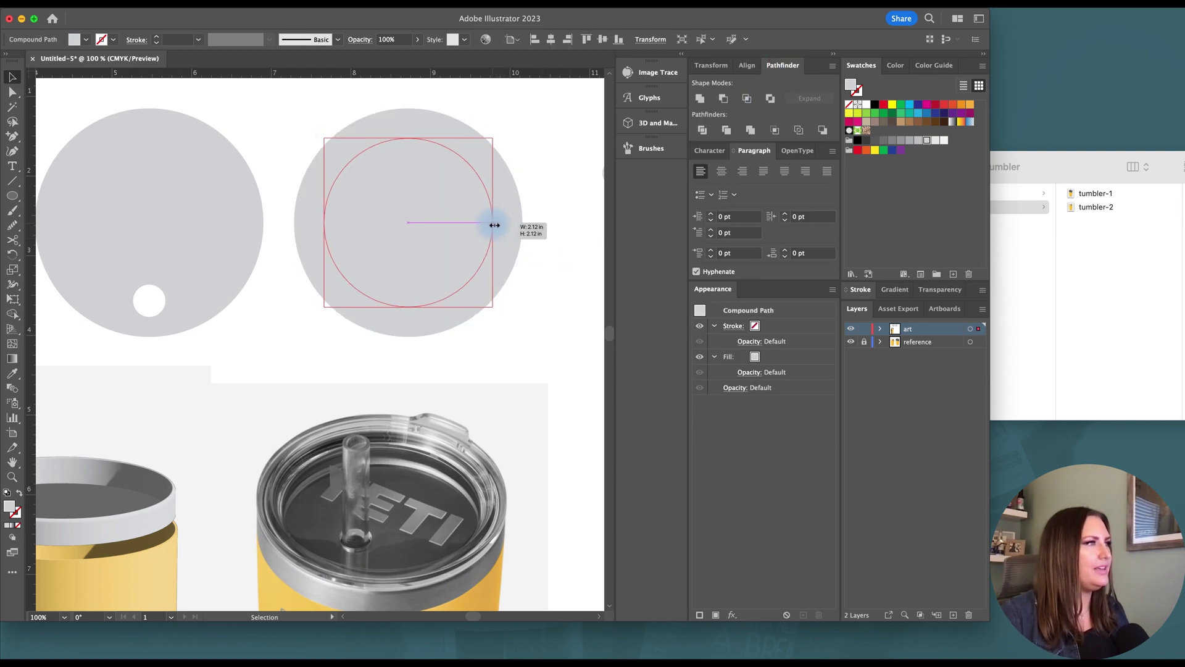
{"action": "left_click_drag", "start_coordinate": [538, 311], "coordinate": [426, 204]}
{"action": "left_click", "coordinate": [724, 98]}
{"action": "left_click", "coordinate": [555, 318]}
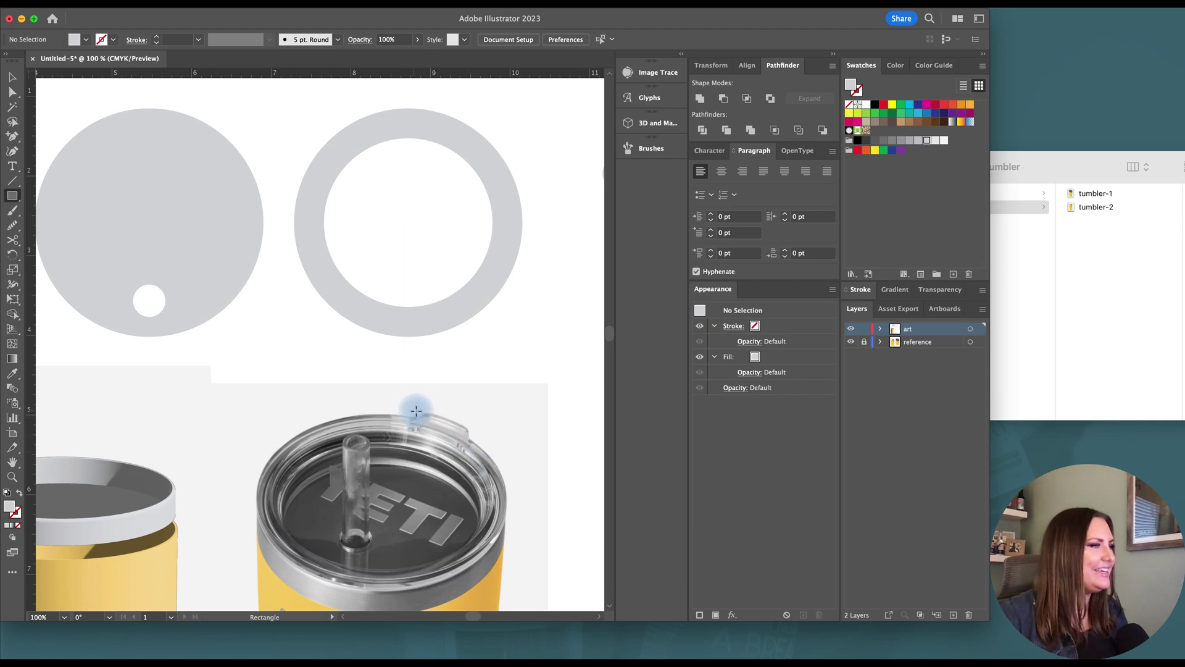
- Draw a rectangle at the ring's top and pull its bottom corners outward to taper it
{"action": "scroll", "coordinate": [411, 118], "scroll_direction": "up", "scroll_amount": 1}
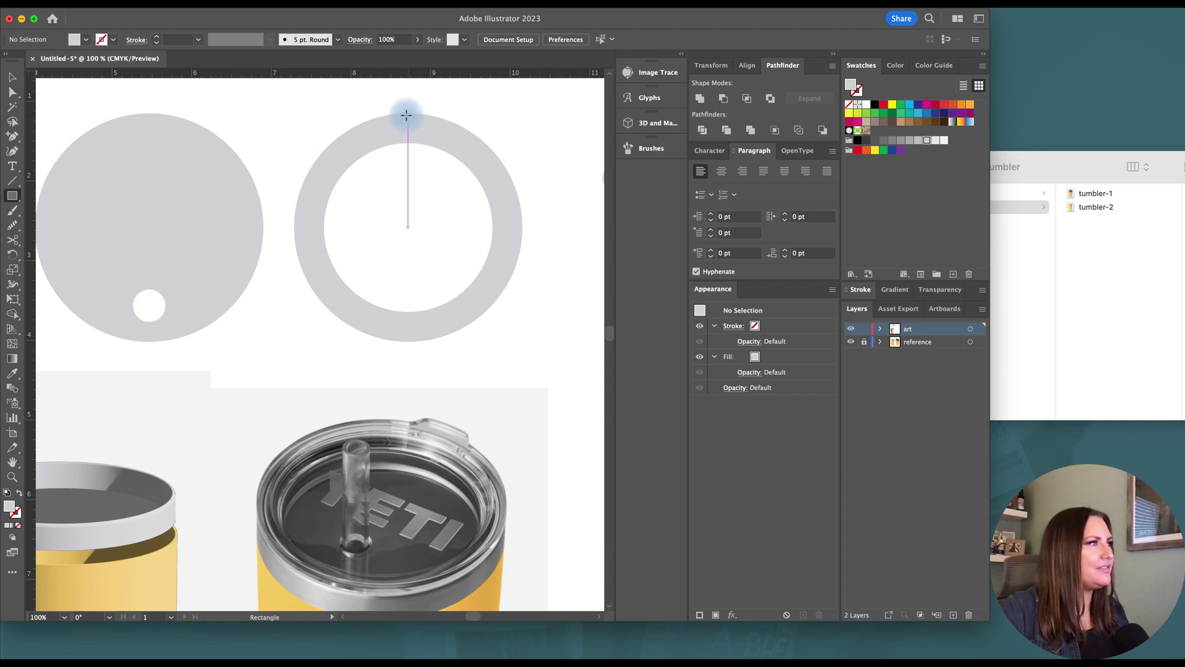
{"action": "left_click_drag", "start_coordinate": [407, 119], "coordinate": [443, 134]}
{"action": "key", "text": "v"}
{"action": "key", "text": "a"}
{"action": "left_click", "coordinate": [443, 106]}
{"action": "scroll", "coordinate": [443, 133], "scroll_direction": "up", "scroll_amount": 2}
{"action": "left_click", "coordinate": [297, 154]}
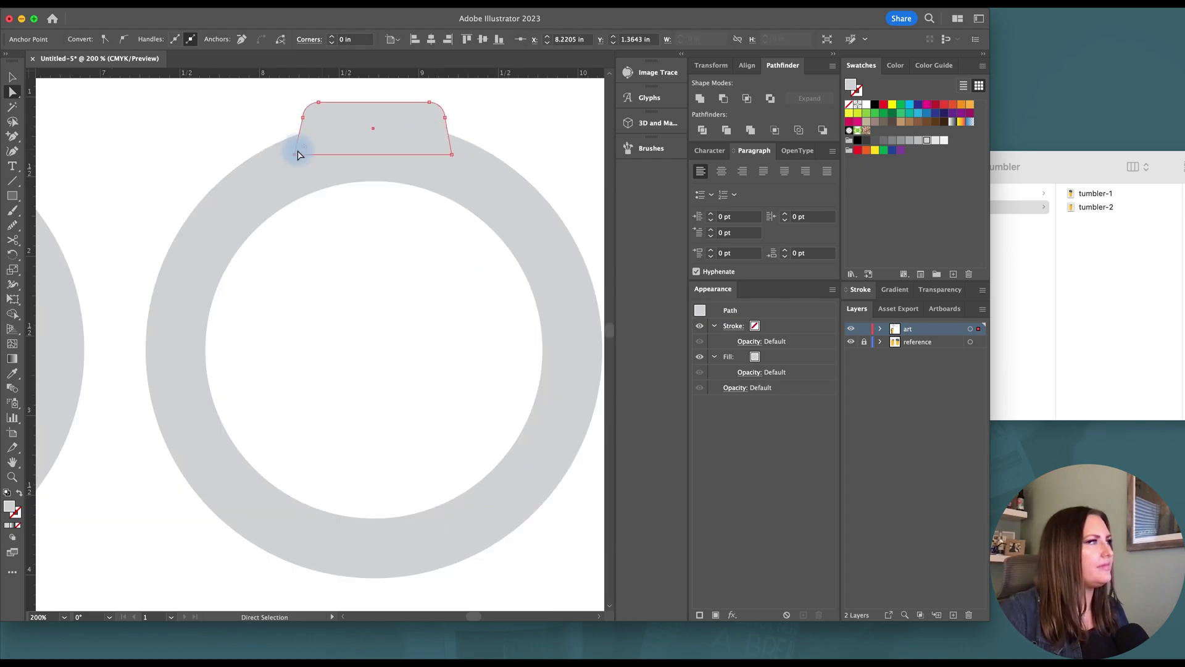
{"action": "left_click_drag", "start_coordinate": [292, 154], "coordinate": [290, 152]}
{"action": "left_click_drag", "start_coordinate": [452, 155], "coordinate": [423, 185]}
{"action": "scroll", "coordinate": [454, 154], "scroll_direction": "down", "scroll_amount": 2}
{"action": "scroll", "coordinate": [495, 157], "scroll_direction": "up", "scroll_amount": 1}
- Unite the tab with the ring and round the tab's top corners
{"action": "key", "text": "v"}
{"action": "left_click", "coordinate": [700, 99]}
{"action": "key", "text": "a"}
{"action": "left_click", "coordinate": [478, 173]}
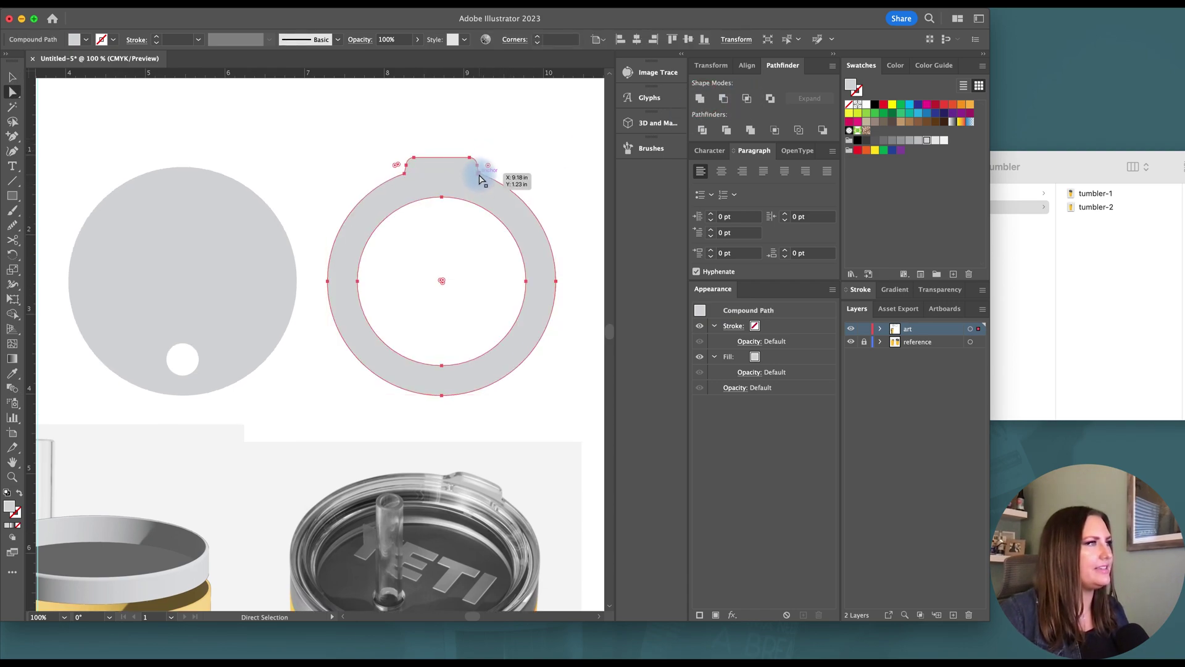
{"action": "left_click", "coordinate": [407, 181]}
{"action": "scroll", "coordinate": [482, 162], "scroll_direction": "up", "scroll_amount": 2}
{"action": "mouse_move", "coordinate": [488, 166]}
{"action": "left_mouse_down"}
{"action": "mouse_move", "coordinate": [490, 176]}
{"action": "mouse_move", "coordinate": [501, 168]}
{"action": "left_mouse_up"}
{"action": "key", "text": "v"}
{"action": "left_click", "coordinate": [529, 154]}
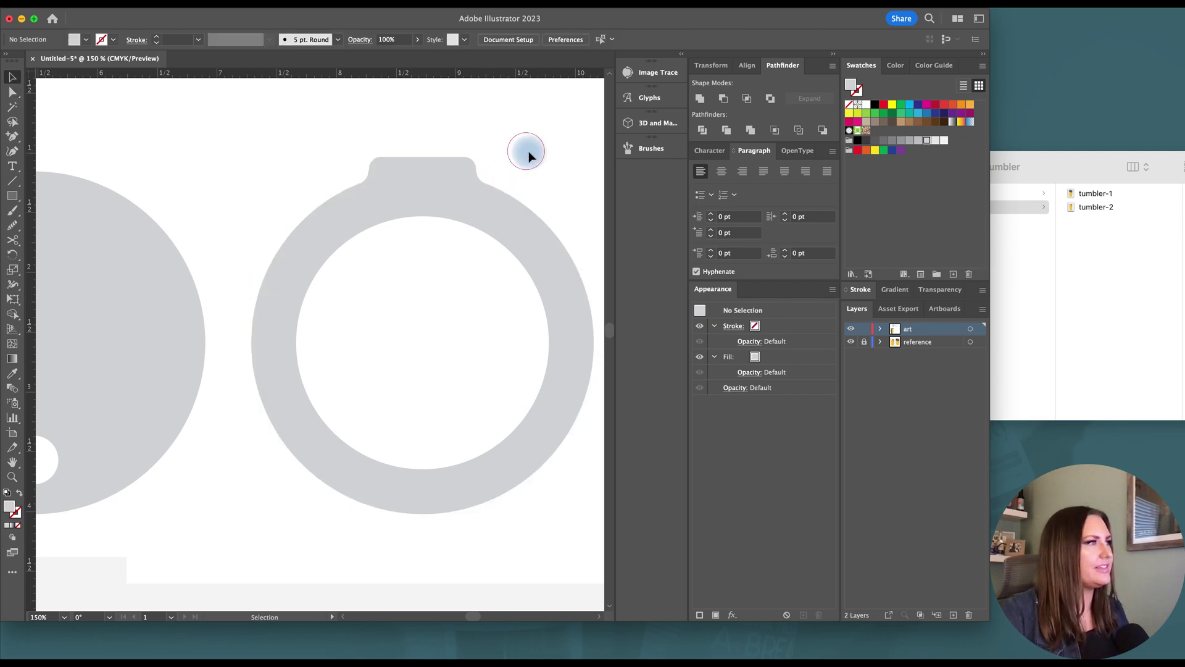
{"action": "scroll", "coordinate": [529, 155], "scroll_direction": "down", "scroll_amount": 2}
{"action": "scroll", "coordinate": [556, 151], "scroll_direction": "down", "scroll_amount": 2}
{"action": "scroll", "coordinate": [555, 150], "scroll_direction": "right", "scroll_amount": 2}
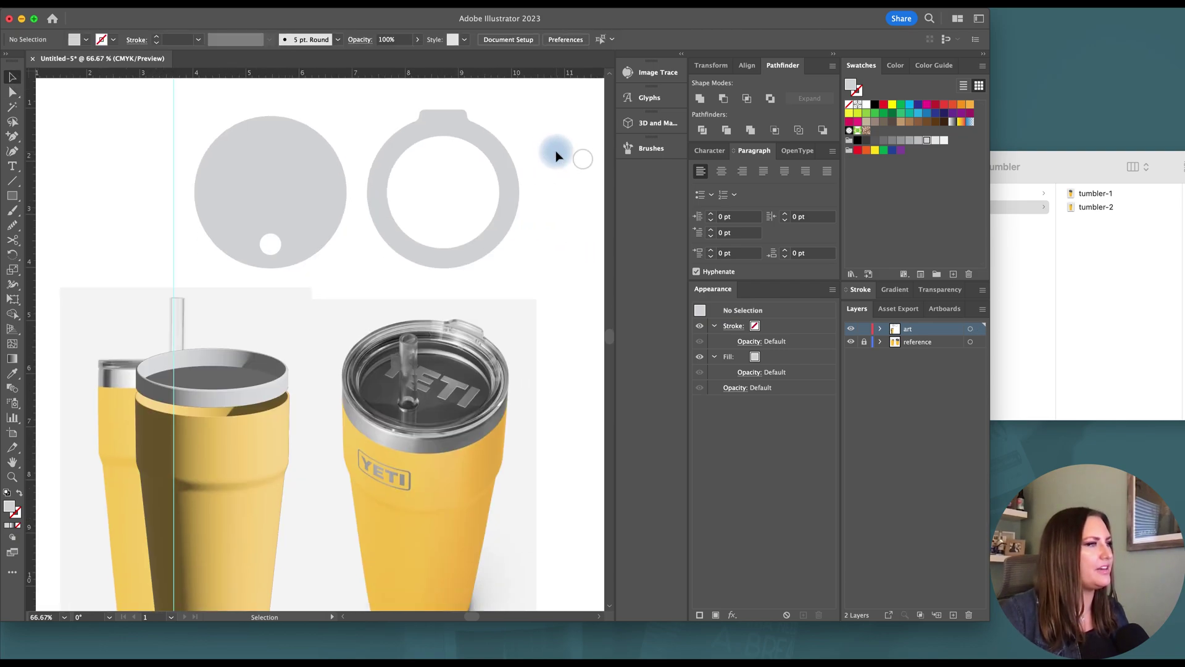
- Extrude the holed disc in 3D and Materials with a 0.1 in depth
{"action": "scroll", "coordinate": [494, 185], "scroll_direction": "down", "scroll_amount": 1}
{"action": "left_click", "coordinate": [344, 216]}
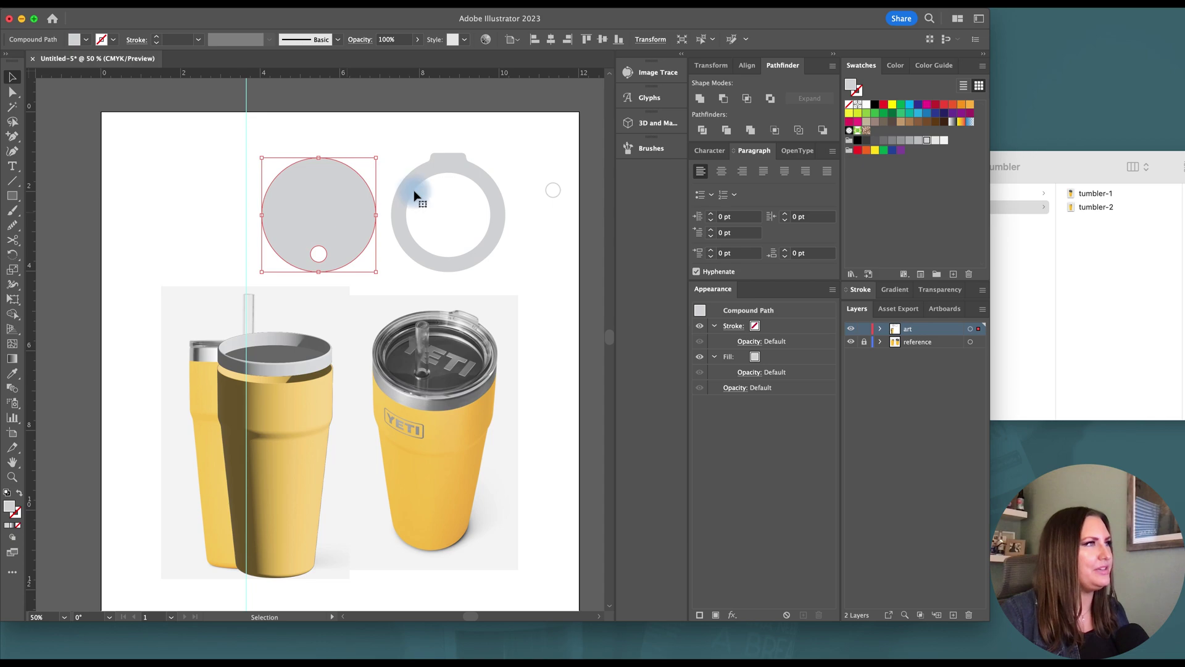
{"action": "left_click", "coordinate": [654, 122]}
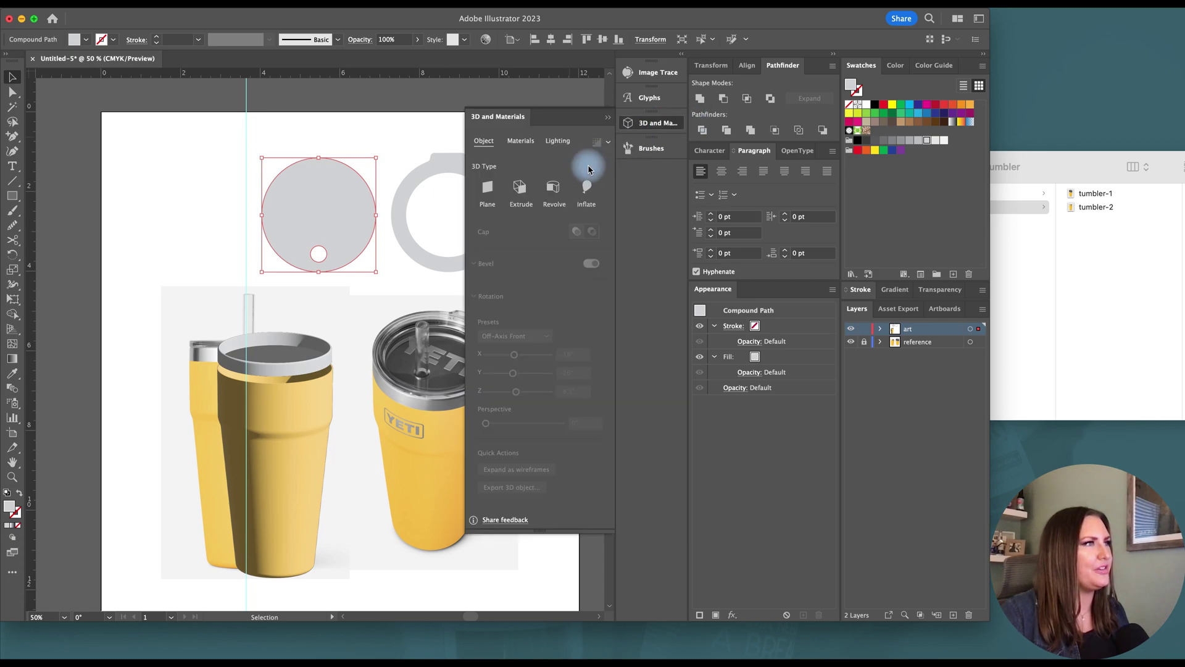
{"action": "left_click", "coordinate": [522, 187]}
{"action": "left_click", "coordinate": [580, 241]}
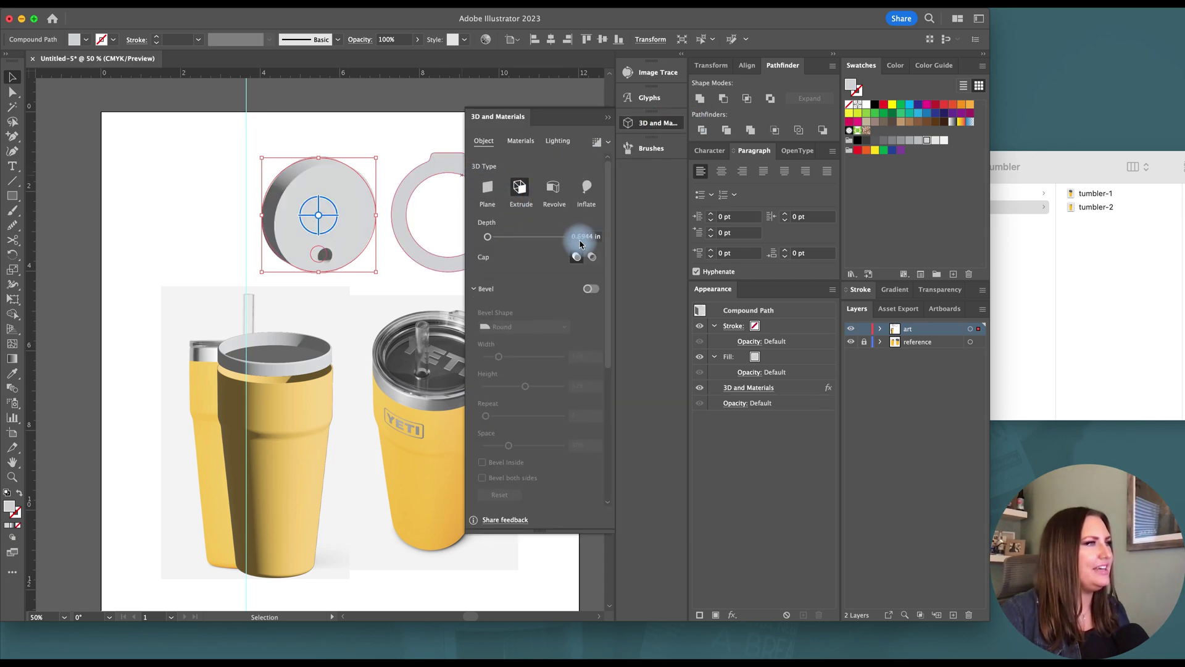
{"action": "left_click", "coordinate": [593, 237]}
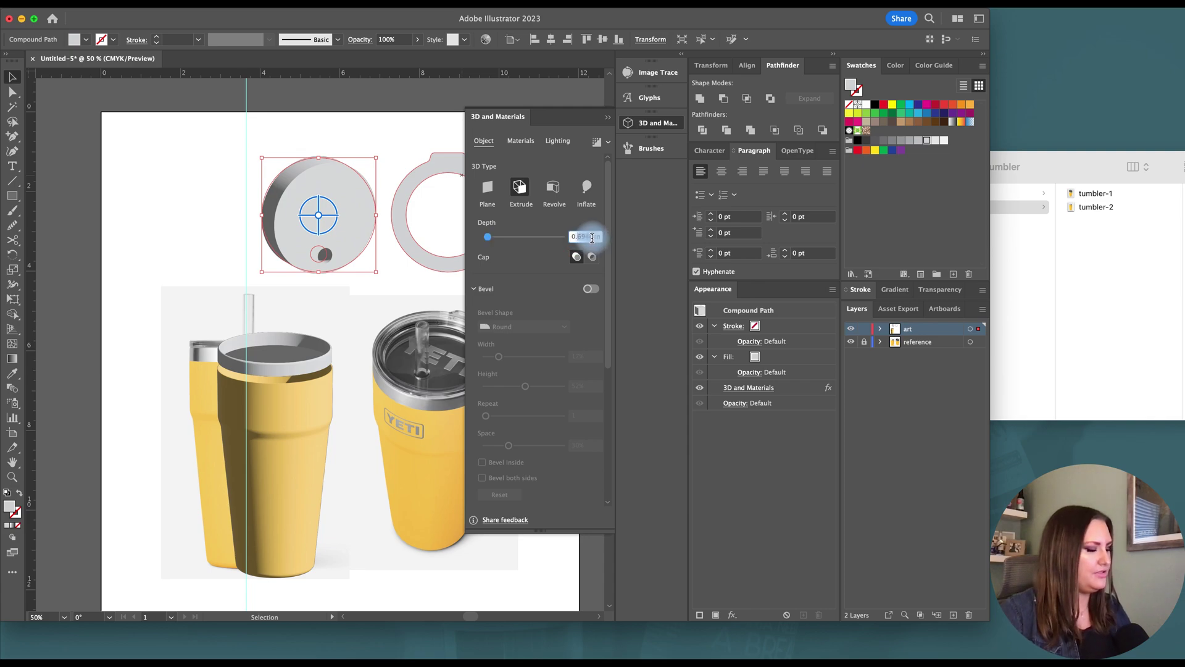
{"action": "type", "text": "0.1"}
{"action": "key", "text": "Return"}
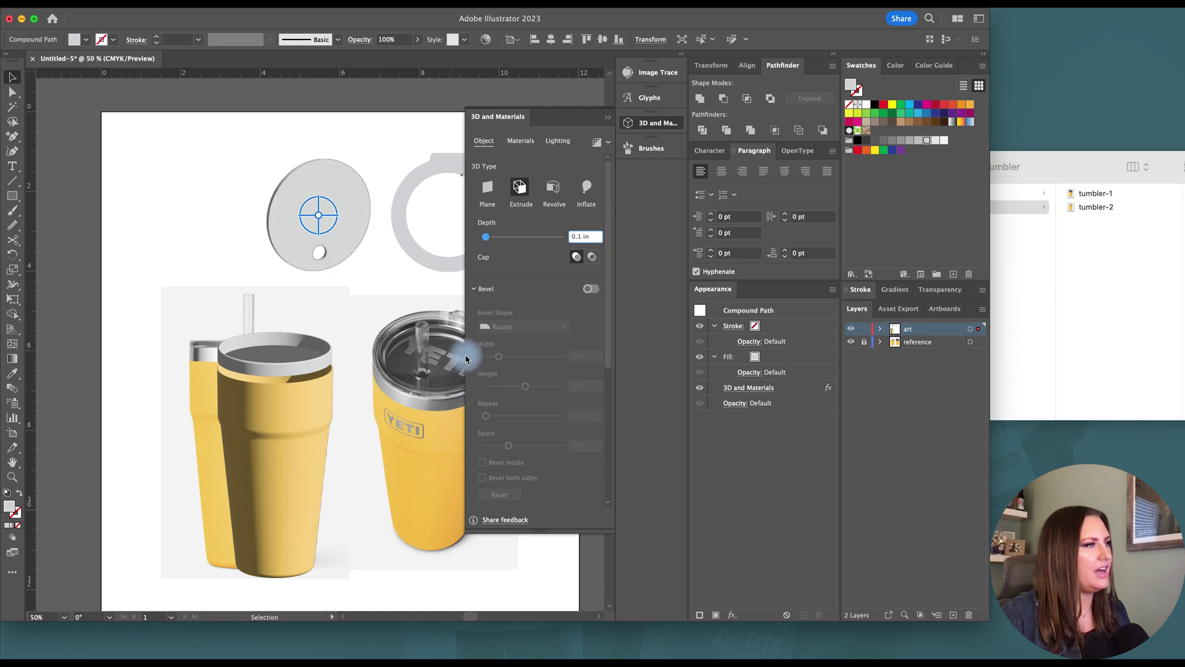
- Extrude the tabbed ring with a 0.2 in depth
{"action": "left_click", "coordinate": [376, 261]}
{"action": "left_click", "coordinate": [411, 252]}
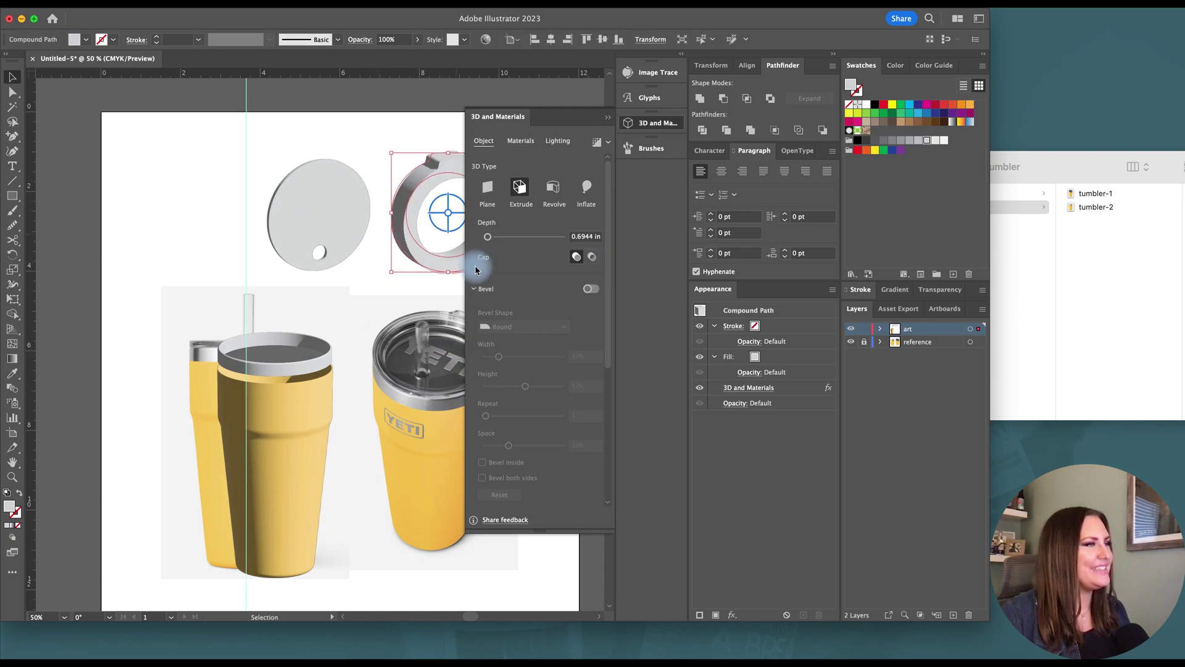
{"action": "left_click", "coordinate": [591, 238]}
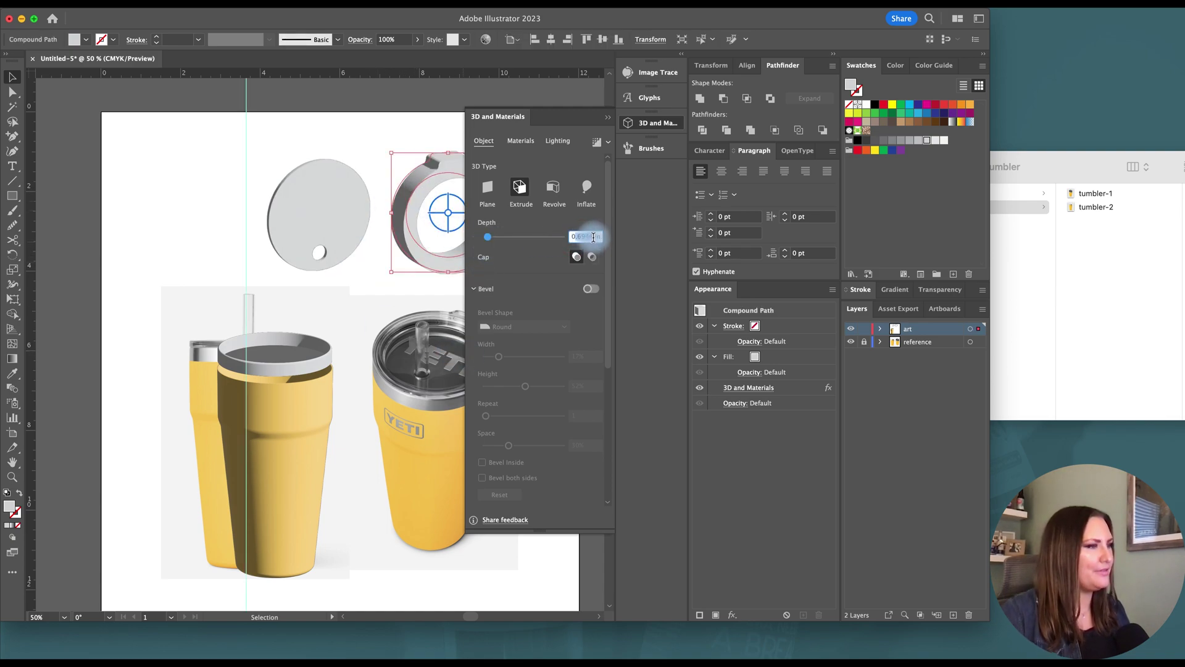
{"action": "type", "text": "0.2"}
{"action": "key", "text": "Return"}
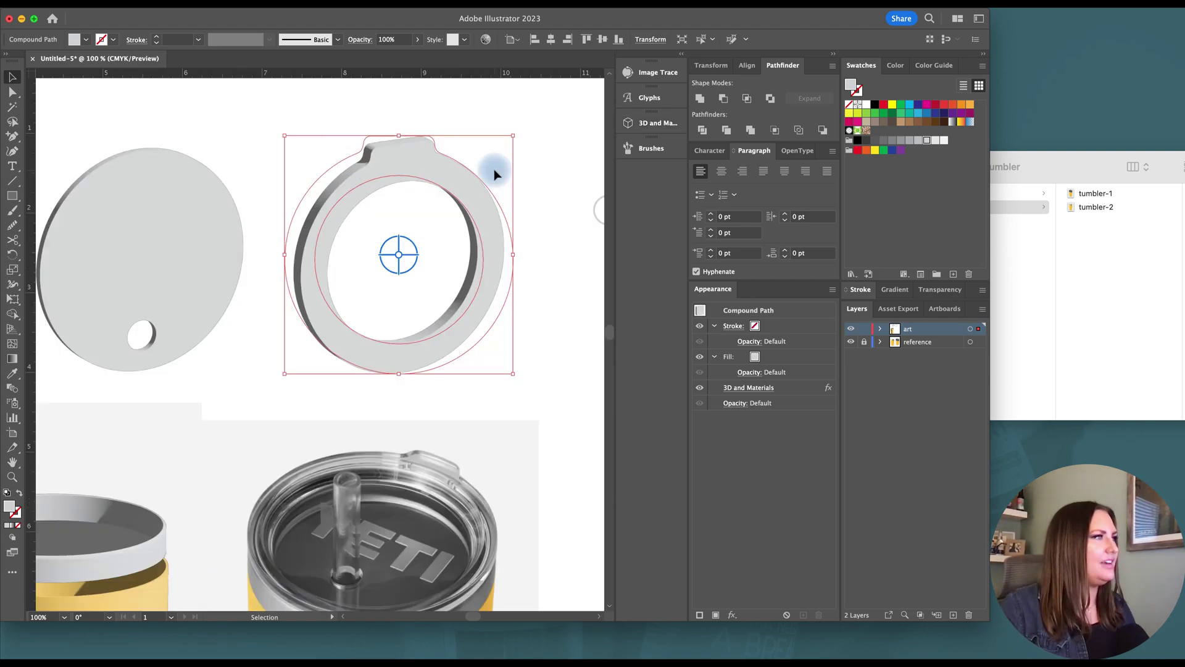
- Extrude the small outlined circle into a long 3D tube
{"action": "key", "text": "super+minus"}
{"action": "key", "text": "super+minus"}
{"action": "left_click_drag", "start_coordinate": [483, 158], "coordinate": [505, 236]}
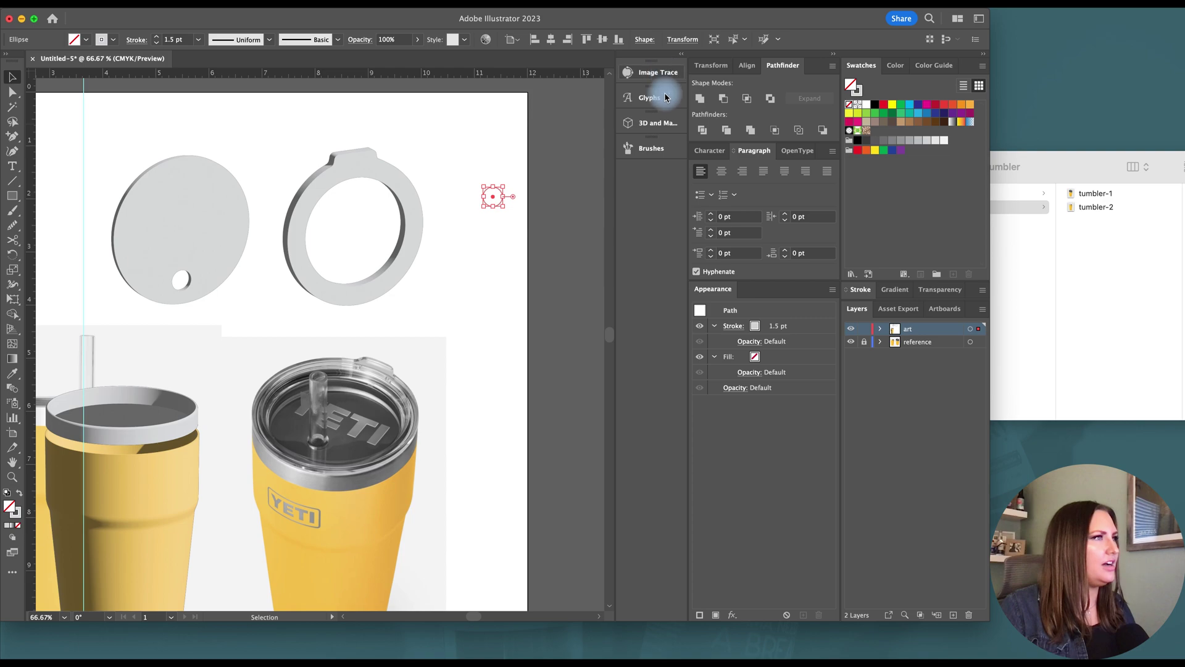
{"action": "left_click", "coordinate": [656, 123]}
{"action": "left_click", "coordinate": [519, 194]}
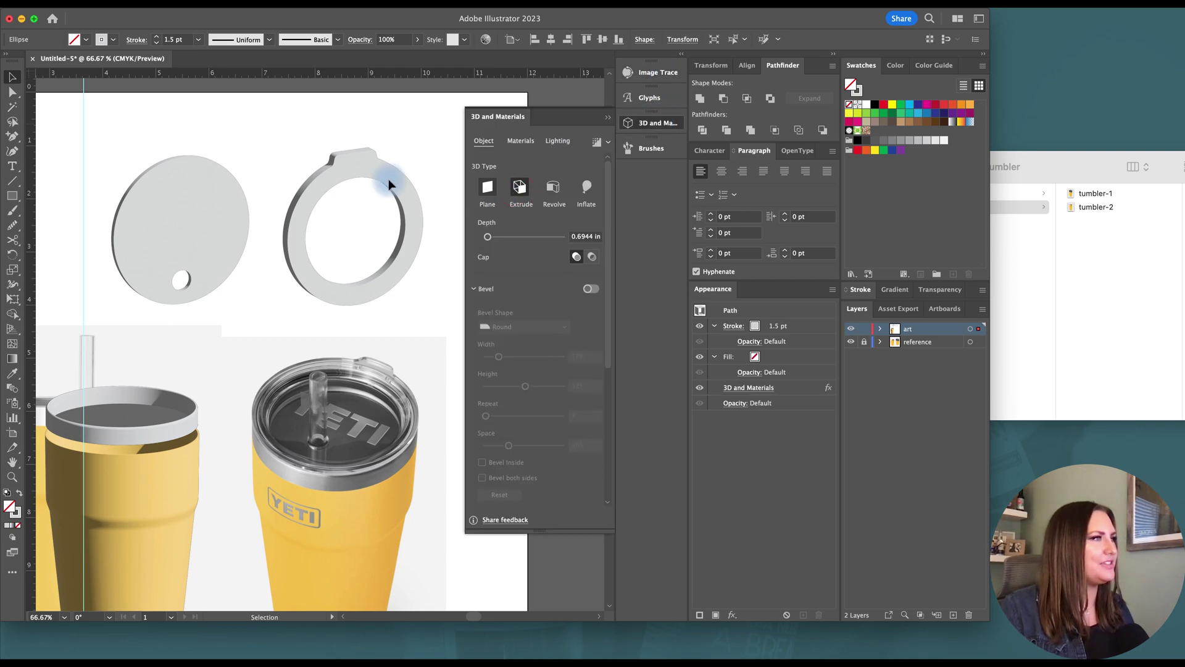
{"action": "scroll", "coordinate": [401, 197], "scroll_direction": "right", "scroll_amount": 5}
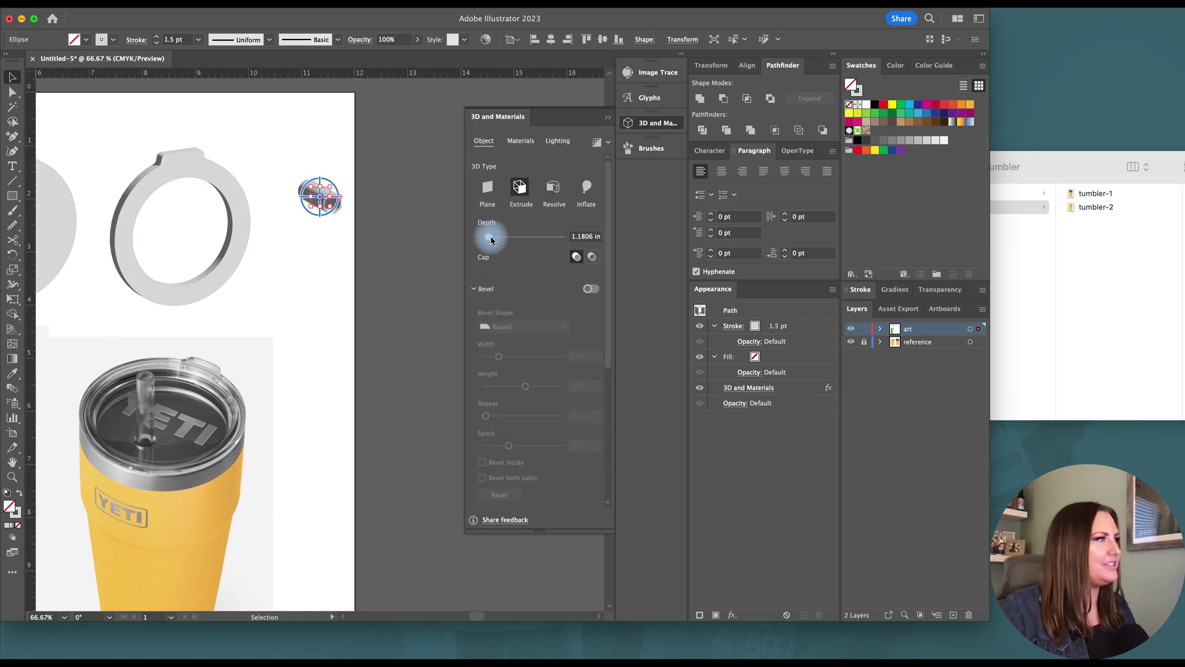
{"action": "left_click_drag", "start_coordinate": [492, 240], "coordinate": [507, 241]}
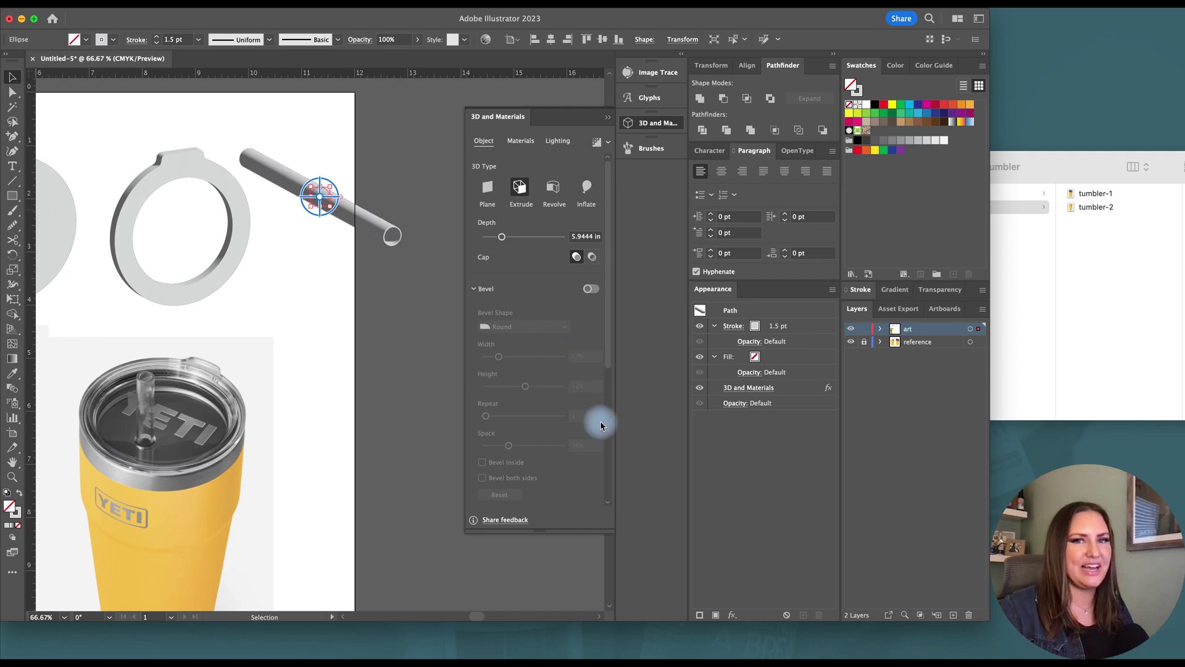
- Tilt the straw nearly upright, set its depth to 6.3 in, and move it to the upper right
{"action": "left_click_drag", "start_coordinate": [603, 371], "coordinate": [606, 466]}
{"action": "left_click_drag", "start_coordinate": [517, 440], "coordinate": [537, 418]}
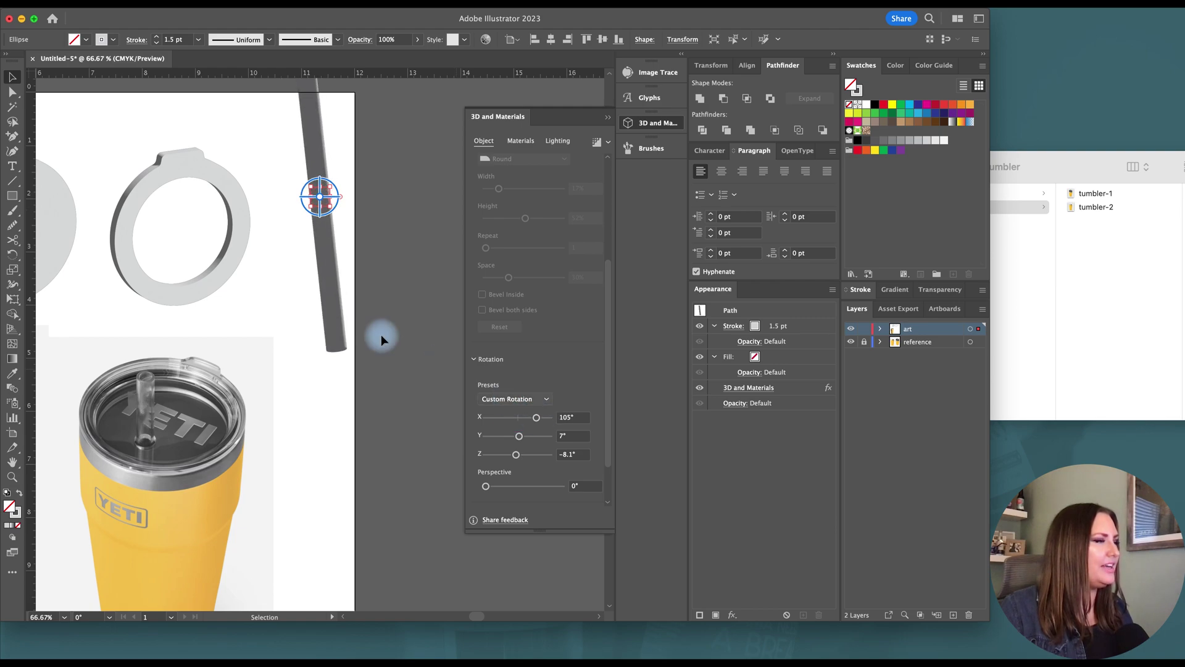
{"action": "scroll", "coordinate": [381, 335], "scroll_direction": "down", "scroll_amount": 2}
{"action": "scroll", "coordinate": [380, 335], "scroll_direction": "down", "scroll_amount": 2}
{"action": "left_click_drag", "start_coordinate": [343, 179], "coordinate": [160, 333]}
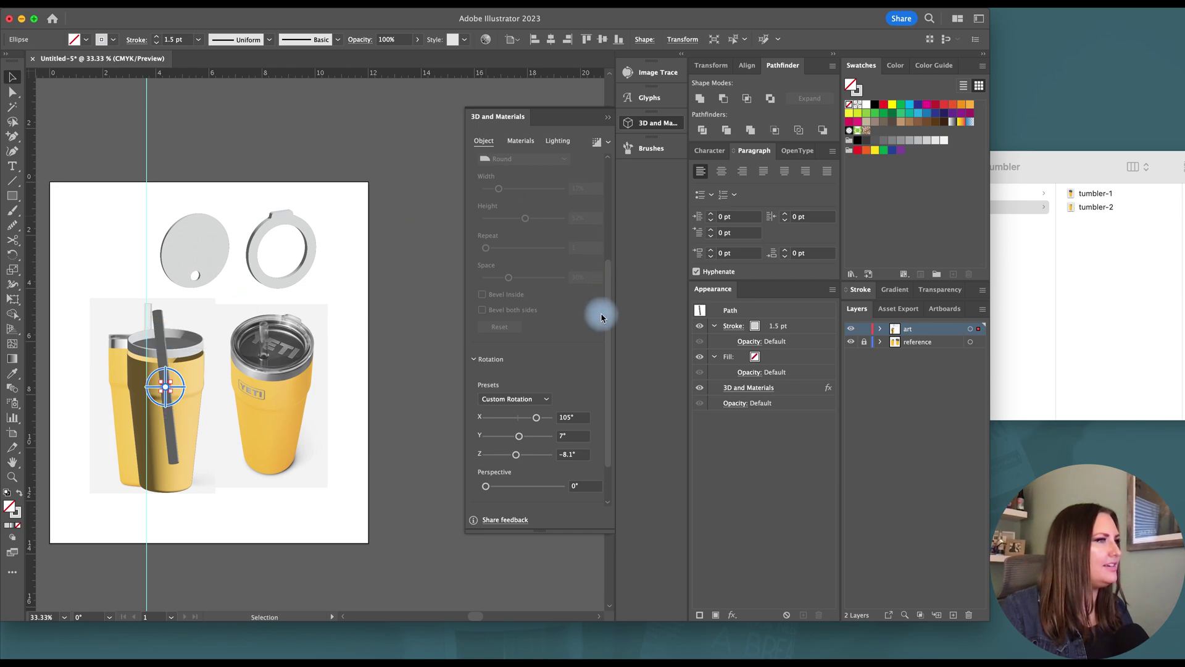
{"action": "left_click_drag", "start_coordinate": [609, 307], "coordinate": [556, 199]}
{"action": "type", "text": "6.3"}
{"action": "key", "text": "Return"}
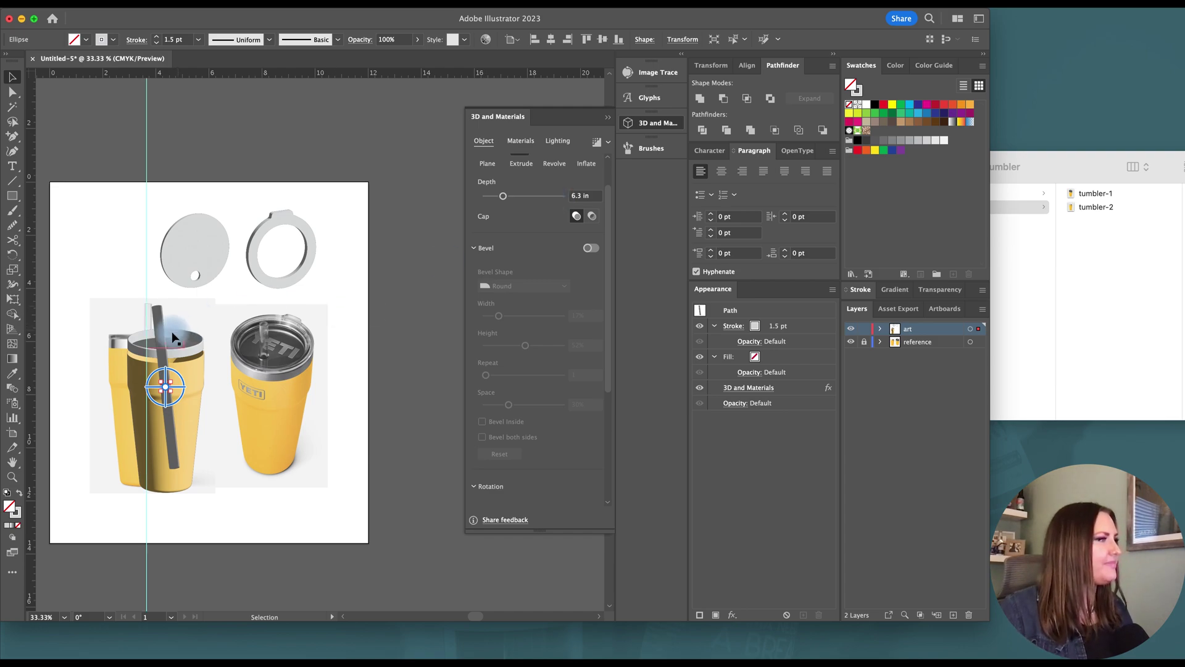
{"action": "left_click_drag", "start_coordinate": [158, 328], "coordinate": [345, 221]}
- Turn on a Round bevel for the lid ring in 3D and Materials
{"action": "left_click", "coordinate": [317, 197]}
{"action": "left_click", "coordinate": [269, 222]}
{"action": "scroll", "coordinate": [269, 222], "scroll_direction": "up", "scroll_amount": 5}
{"action": "left_click", "coordinate": [331, 195]}
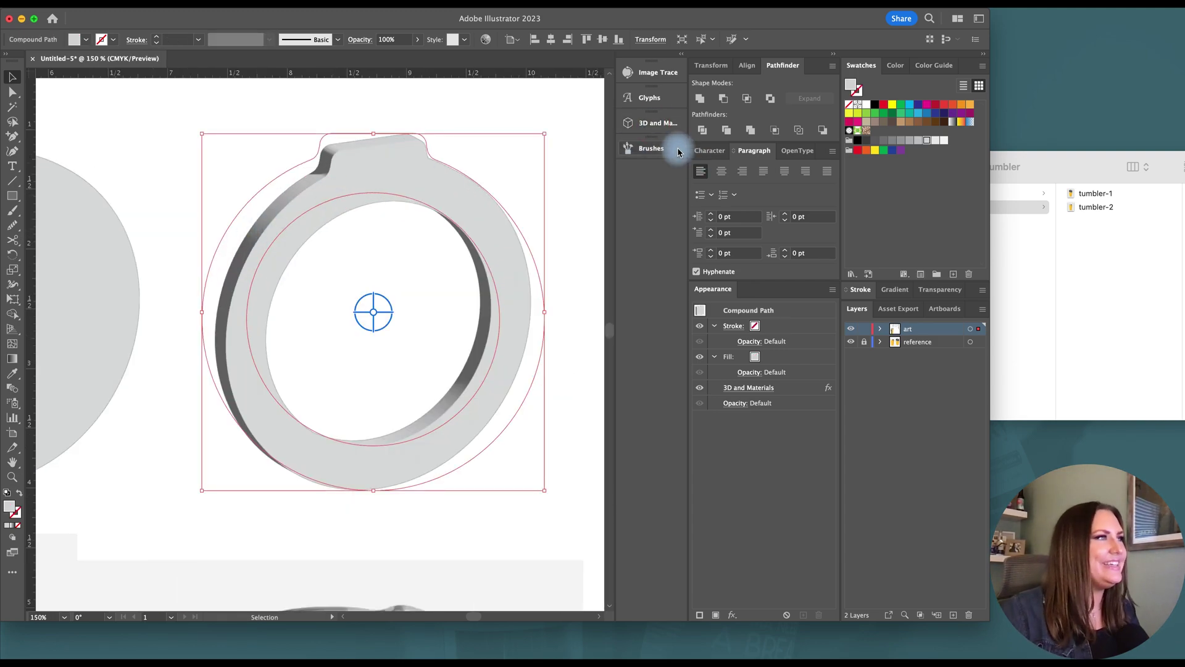
{"action": "left_click", "coordinate": [649, 123]}
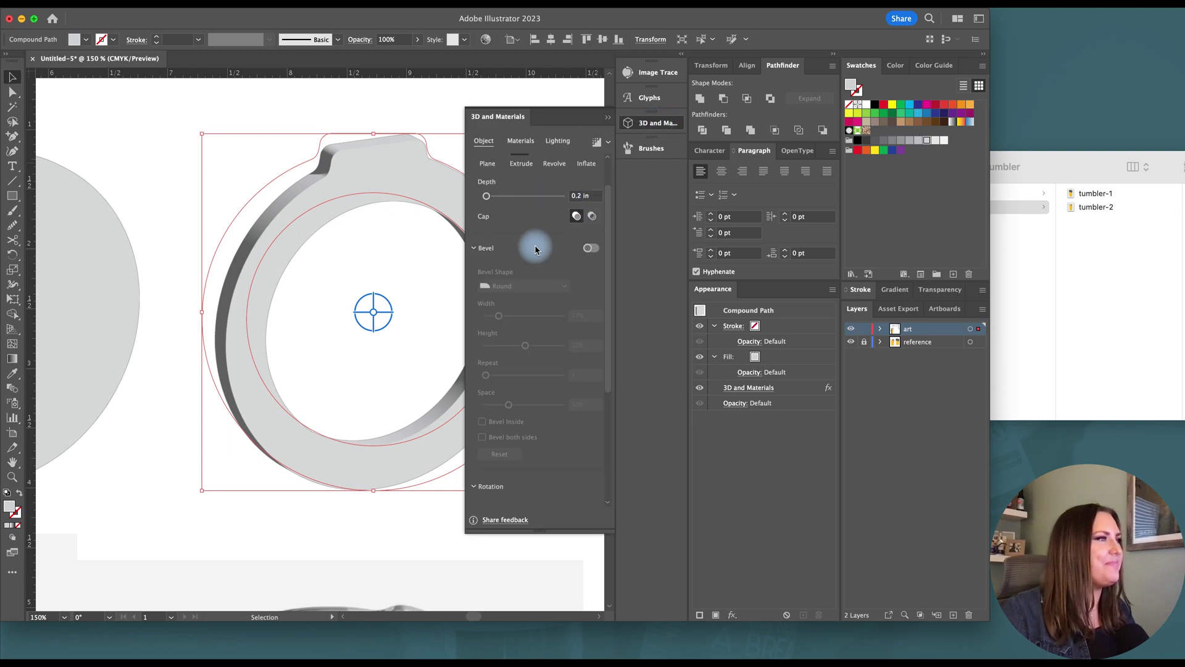
{"action": "left_click", "coordinate": [589, 249]}
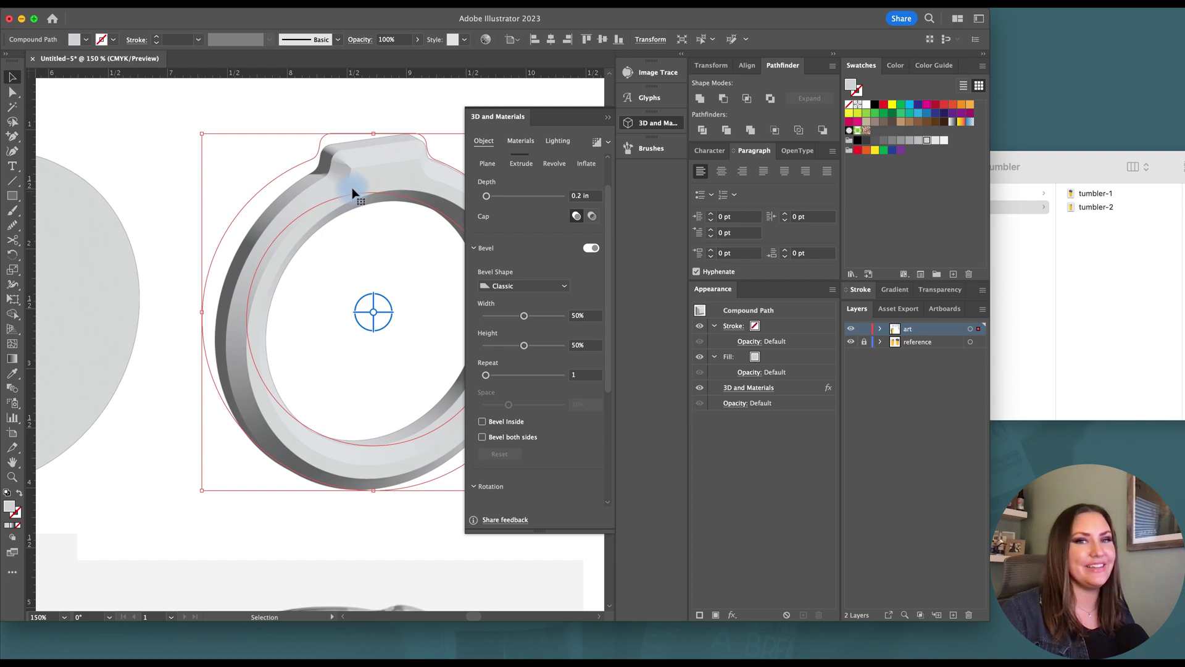
{"action": "left_click", "coordinate": [553, 287]}
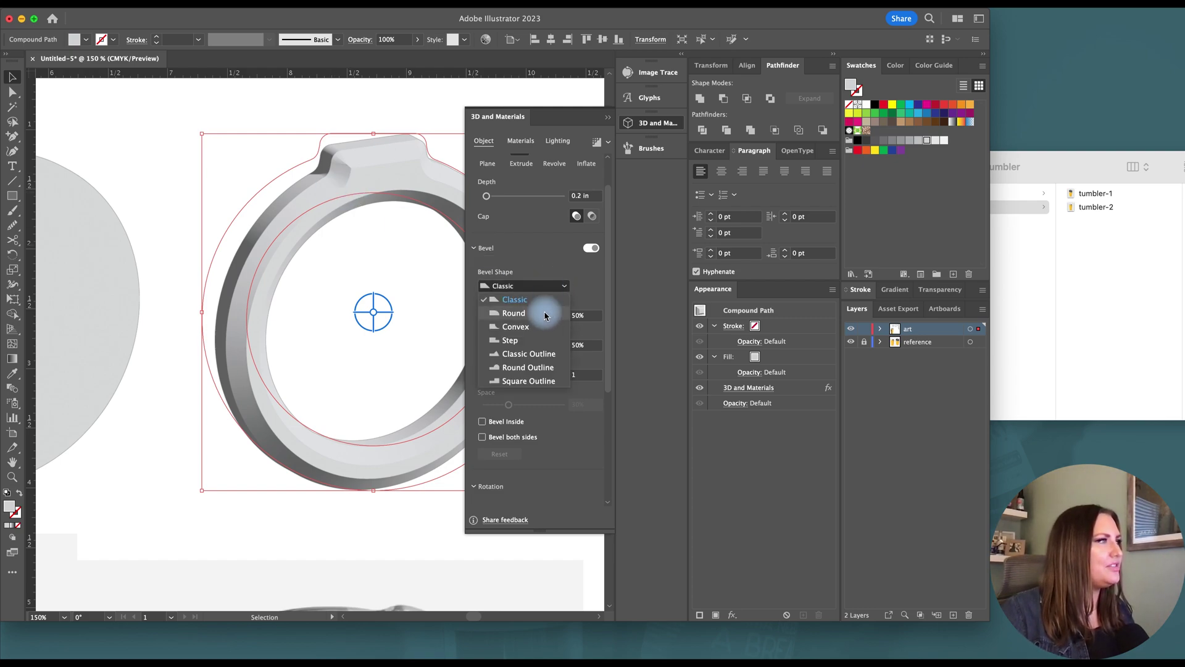
{"action": "left_click", "coordinate": [545, 315]}
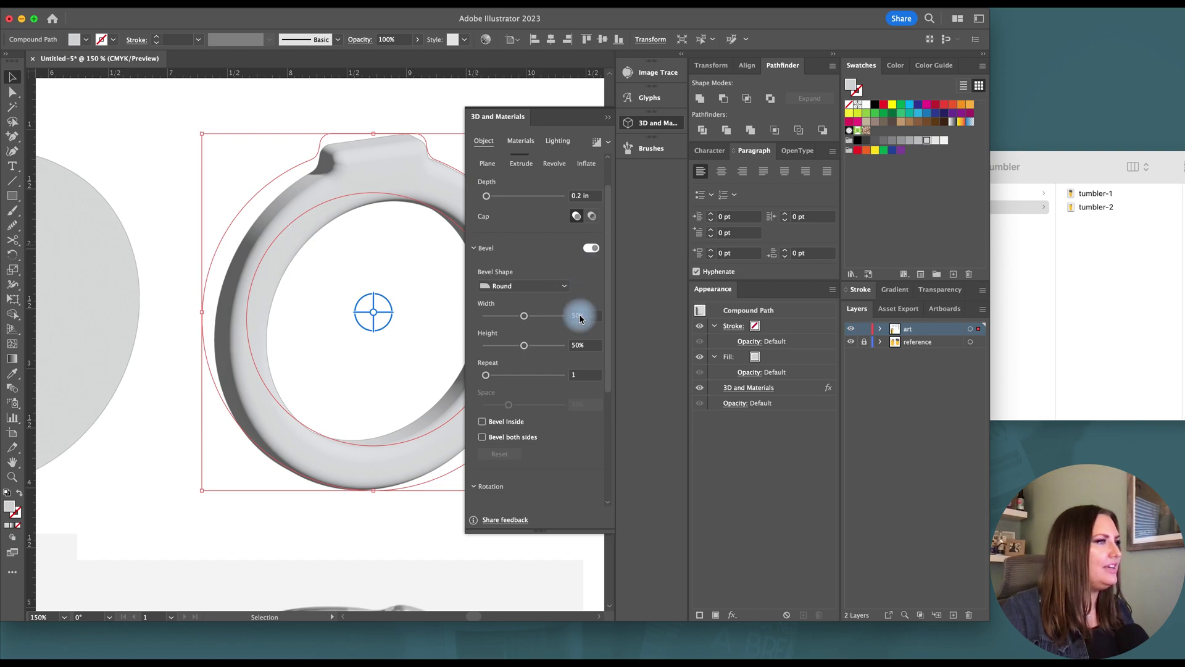
- Set the bevel to 19% width and 33% height, applied to both sides
{"action": "left_click_drag", "start_coordinate": [521, 318], "coordinate": [510, 349]}
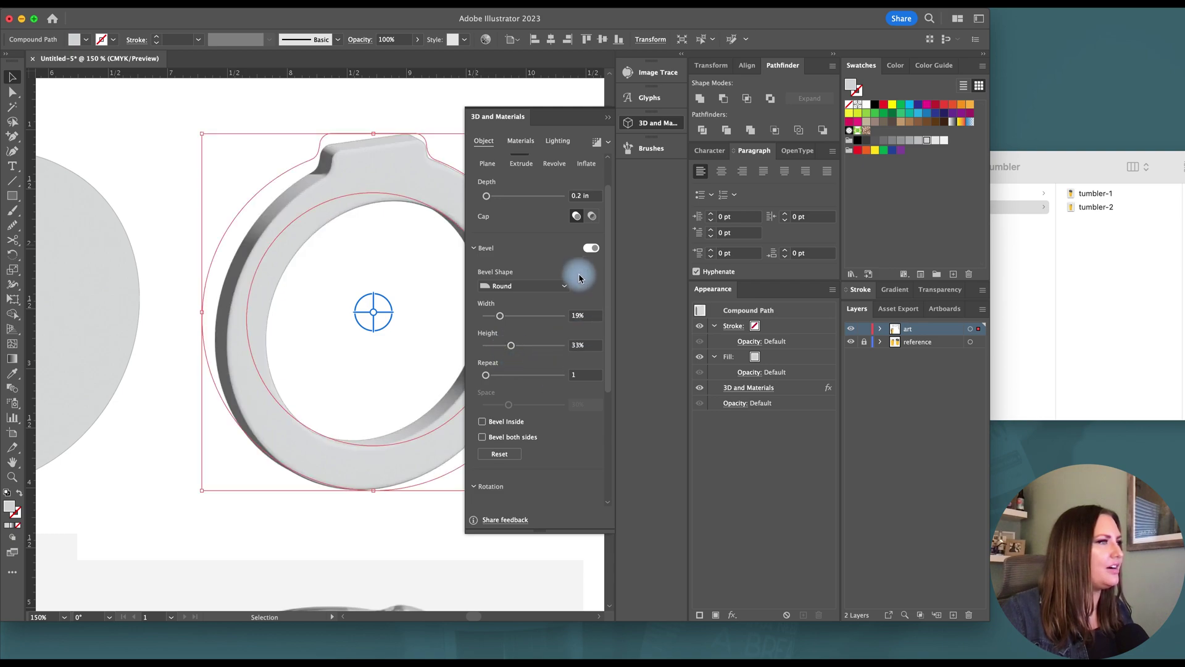
{"action": "scroll", "coordinate": [608, 302], "scroll_direction": "down", "scroll_amount": 2}
{"action": "scroll", "coordinate": [608, 313], "scroll_direction": "down", "scroll_amount": 6}
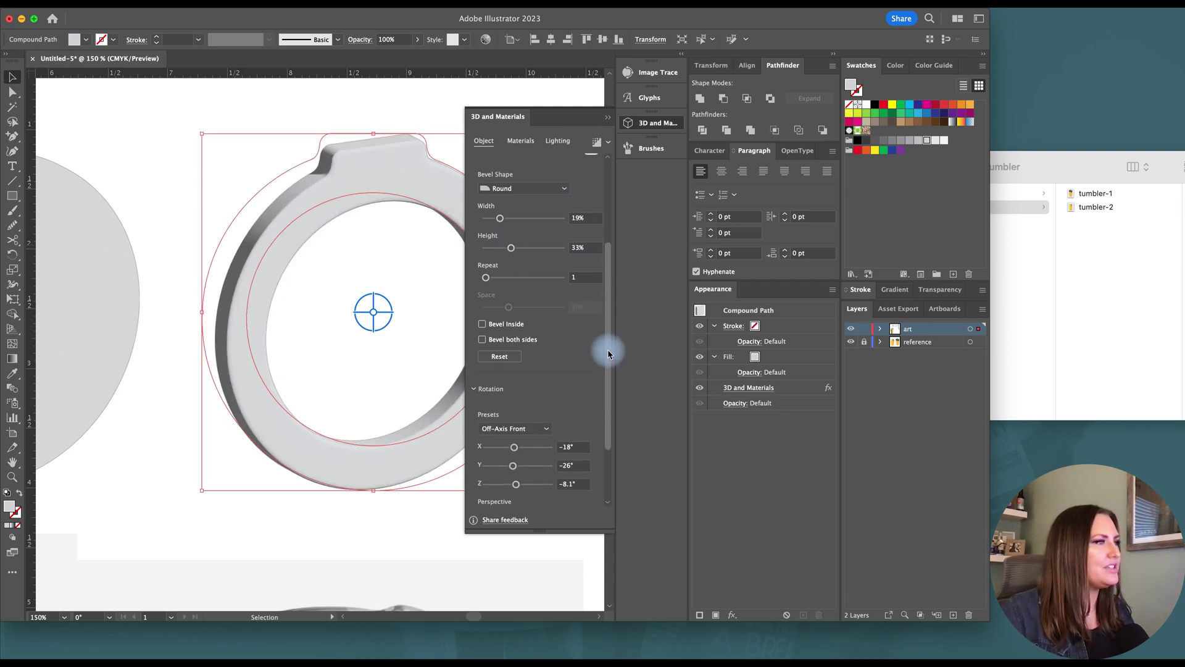
{"action": "left_click", "coordinate": [482, 340]}
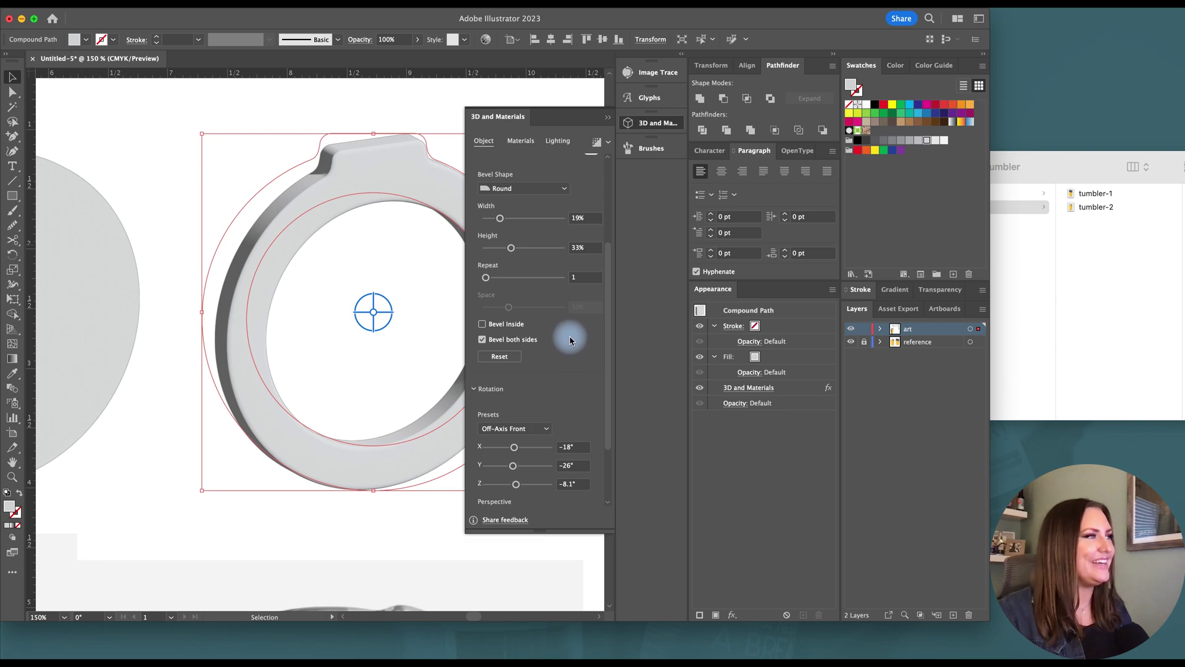
{"action": "left_click_drag", "start_coordinate": [606, 341], "coordinate": [606, 352]}
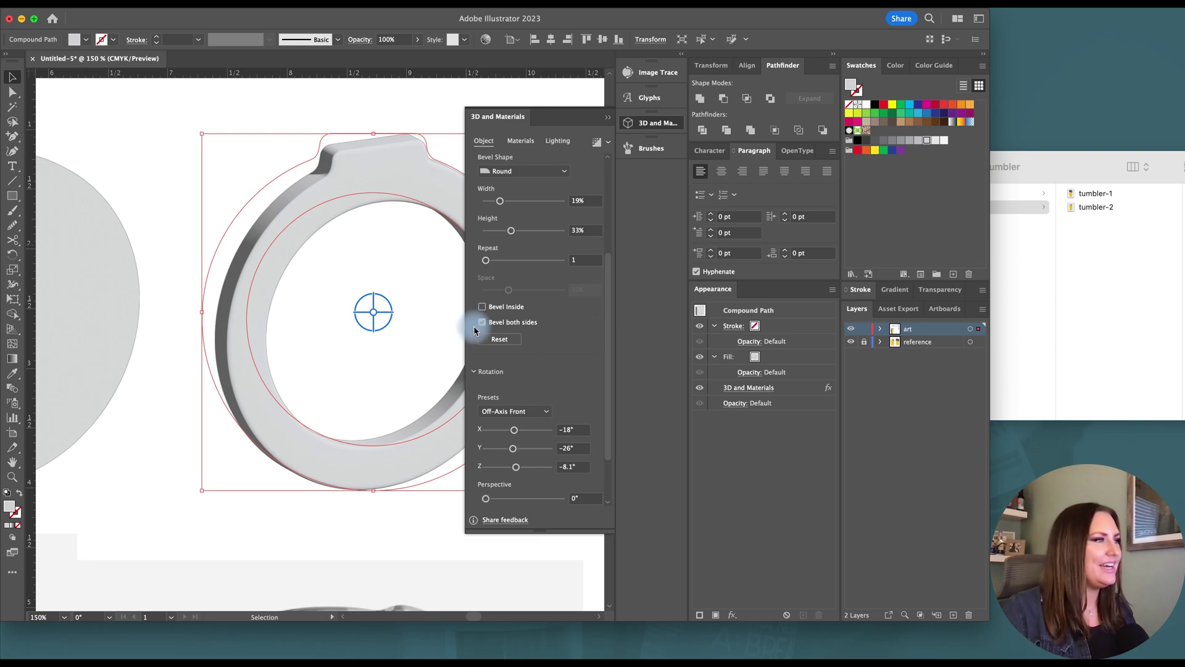
{"action": "scroll", "coordinate": [611, 389], "scroll_direction": "down", "scroll_amount": 2}
{"action": "left_click_drag", "start_coordinate": [513, 384], "coordinate": [535, 388]}
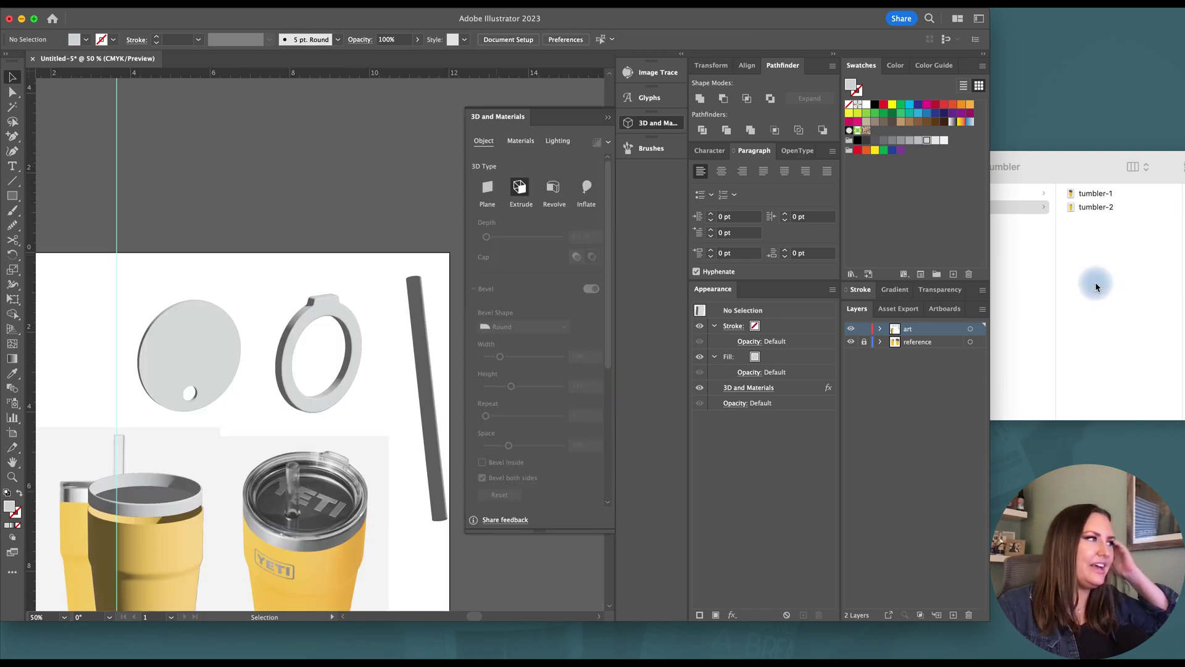
- Drag yeti.png from Finder into the Tumbler folder and return to Illustrator
{"action": "left_click", "coordinate": [1096, 284]}
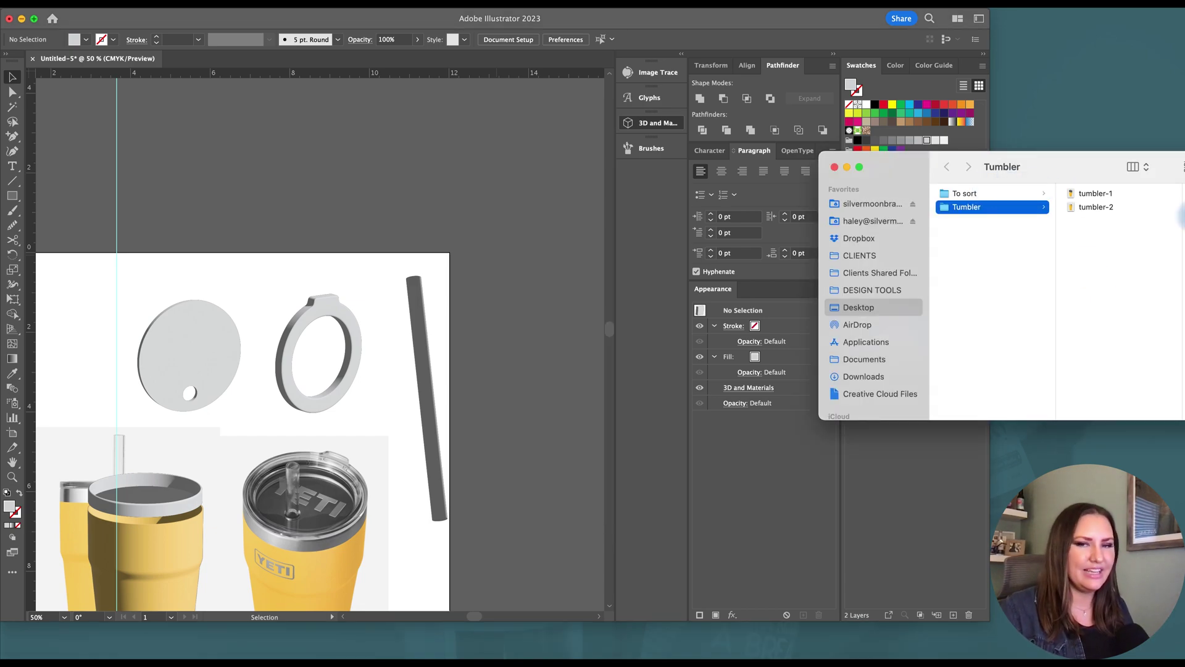
{"action": "left_click_drag", "start_coordinate": [1184, 222], "coordinate": [1083, 221]}
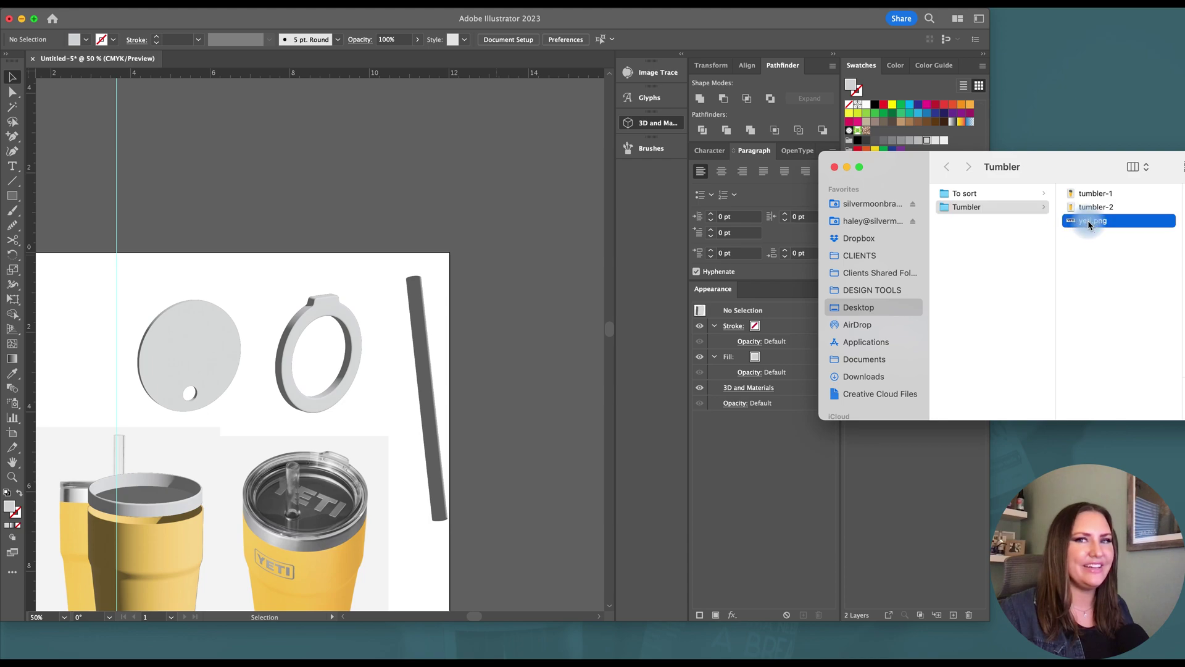
{"action": "left_click", "coordinate": [430, 186]}
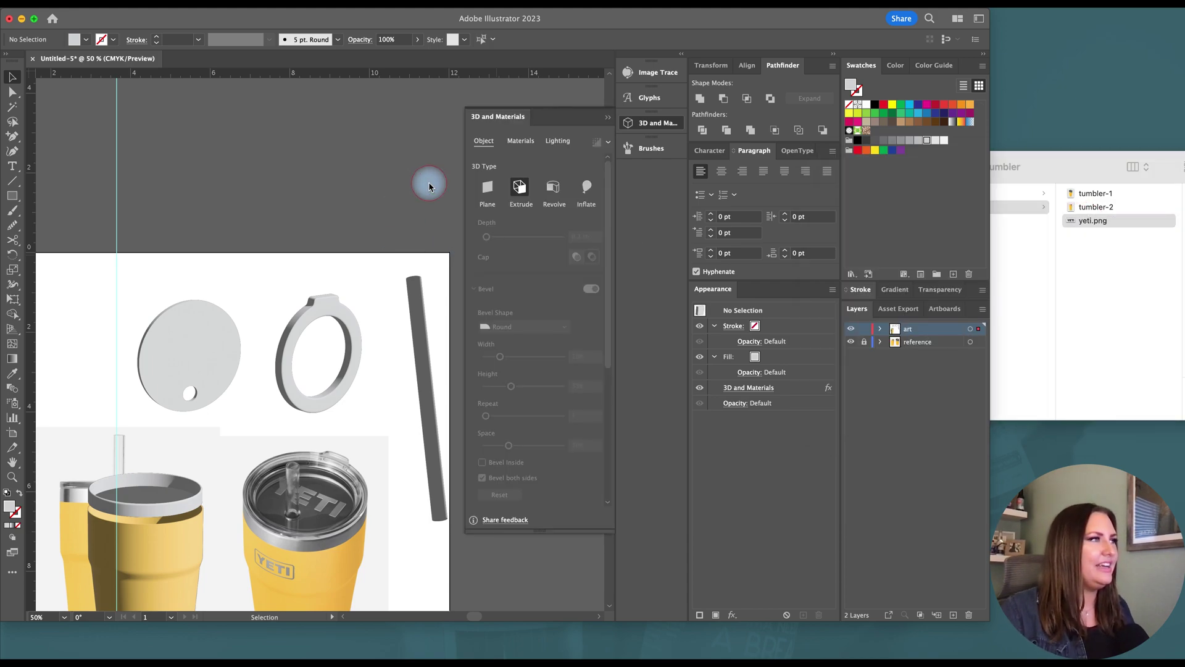
- Place the yeti.png logo, scale it down, and position it above the artboard
{"action": "left_click", "coordinate": [642, 123]}
{"action": "key", "text": "super+minus"}
{"action": "scroll", "coordinate": [543, 182], "scroll_direction": "right", "scroll_amount": 2}
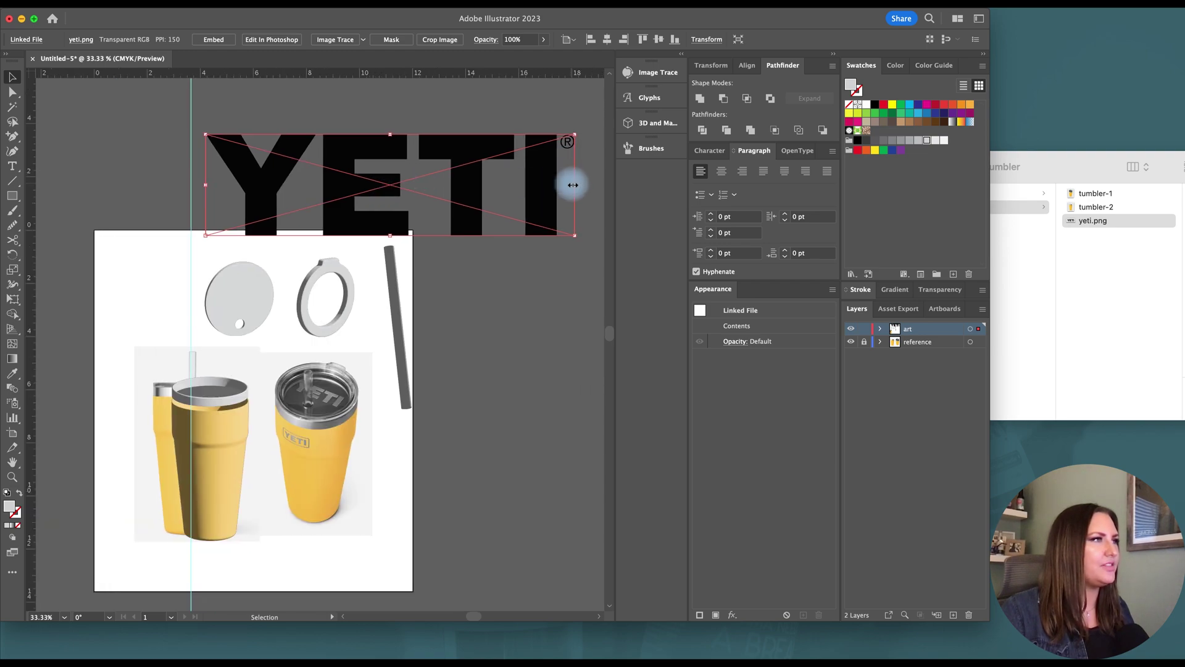
{"action": "left_click_drag", "start_coordinate": [573, 184], "coordinate": [472, 185]}
{"action": "scroll", "coordinate": [331, 399], "scroll_direction": "up", "scroll_amount": 3}
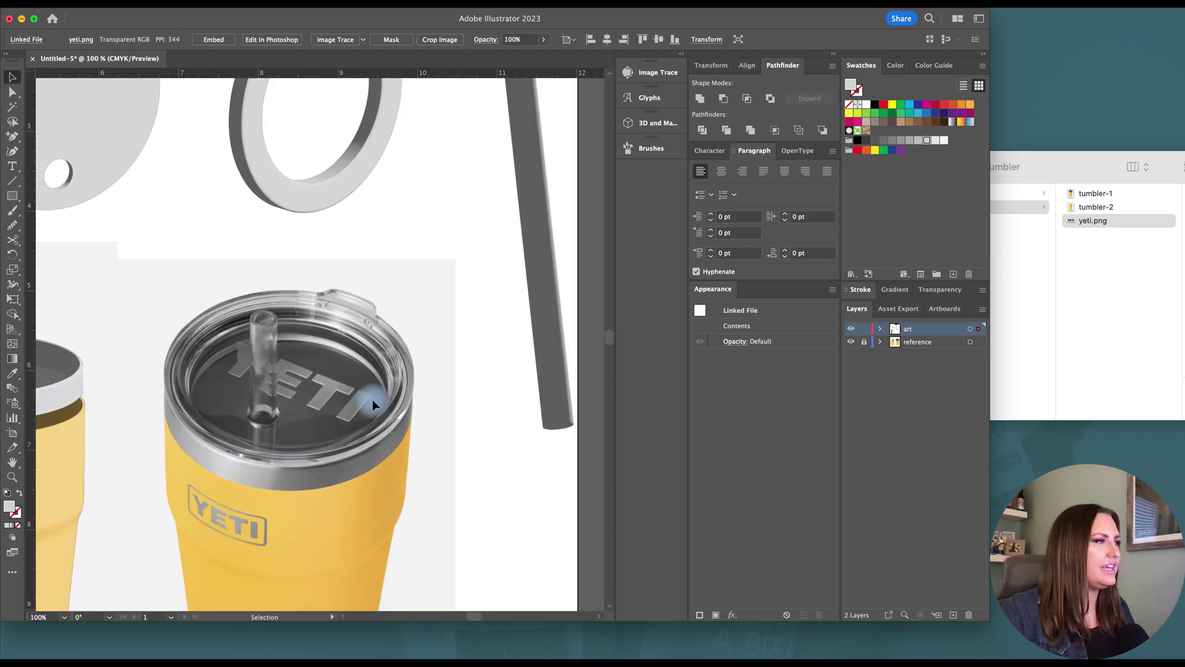
{"action": "scroll", "coordinate": [372, 399], "scroll_direction": "down", "scroll_amount": 3}
{"action": "scroll", "coordinate": [496, 185], "scroll_direction": "up", "scroll_amount": 2}
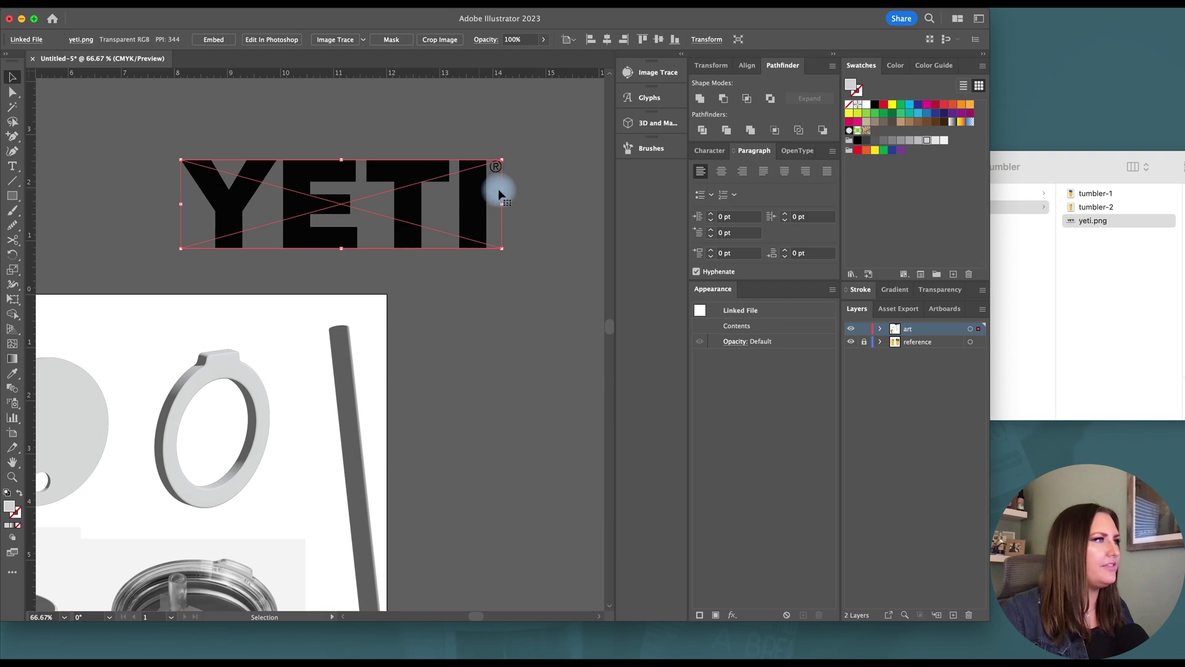
{"action": "left_click_drag", "start_coordinate": [499, 195], "coordinate": [434, 171]}
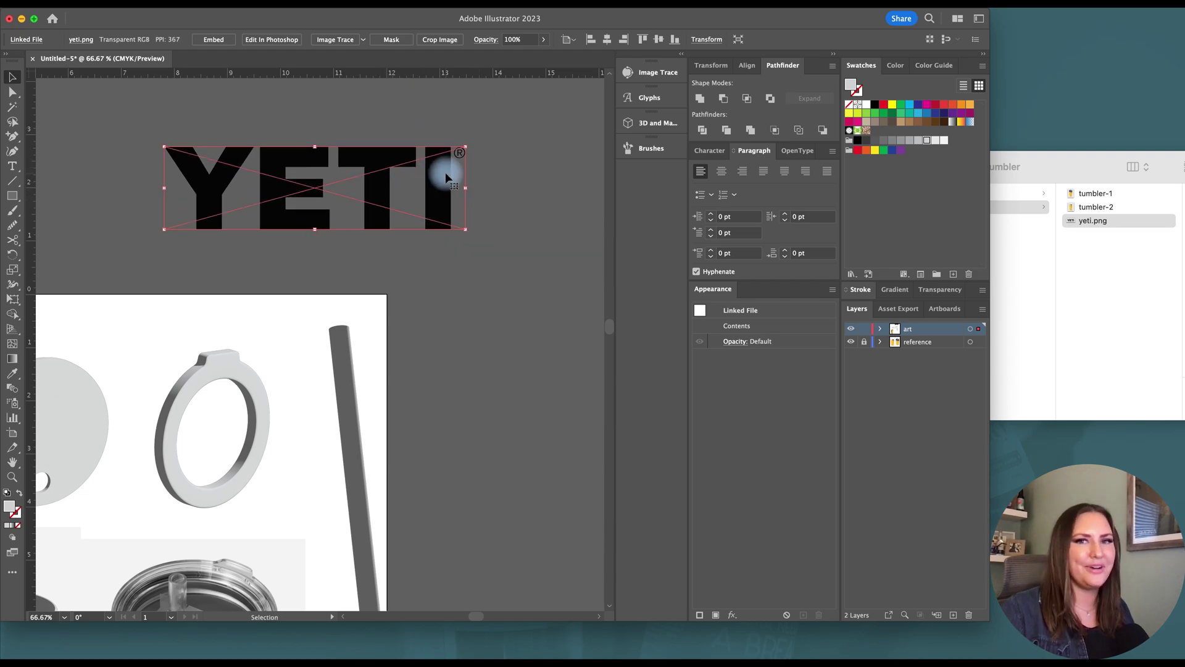
{"action": "left_click_drag", "start_coordinate": [439, 186], "coordinate": [430, 183]}
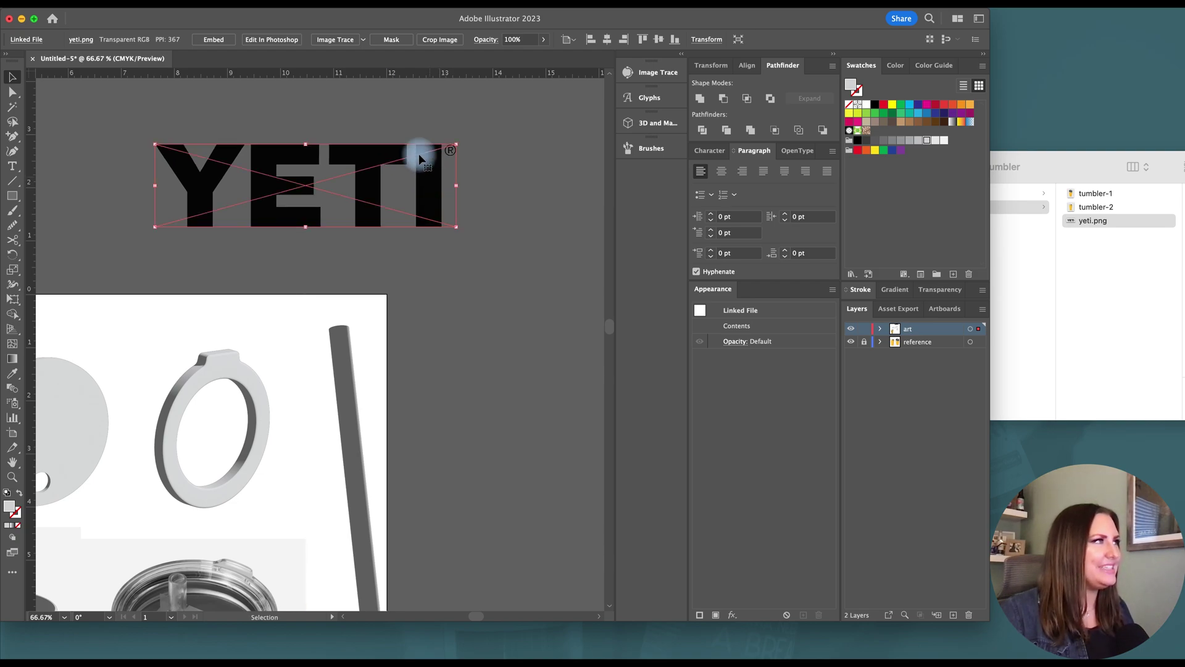
- Image Trace the YETI logo to black and white with the Default preset
{"action": "left_click", "coordinate": [332, 39]}
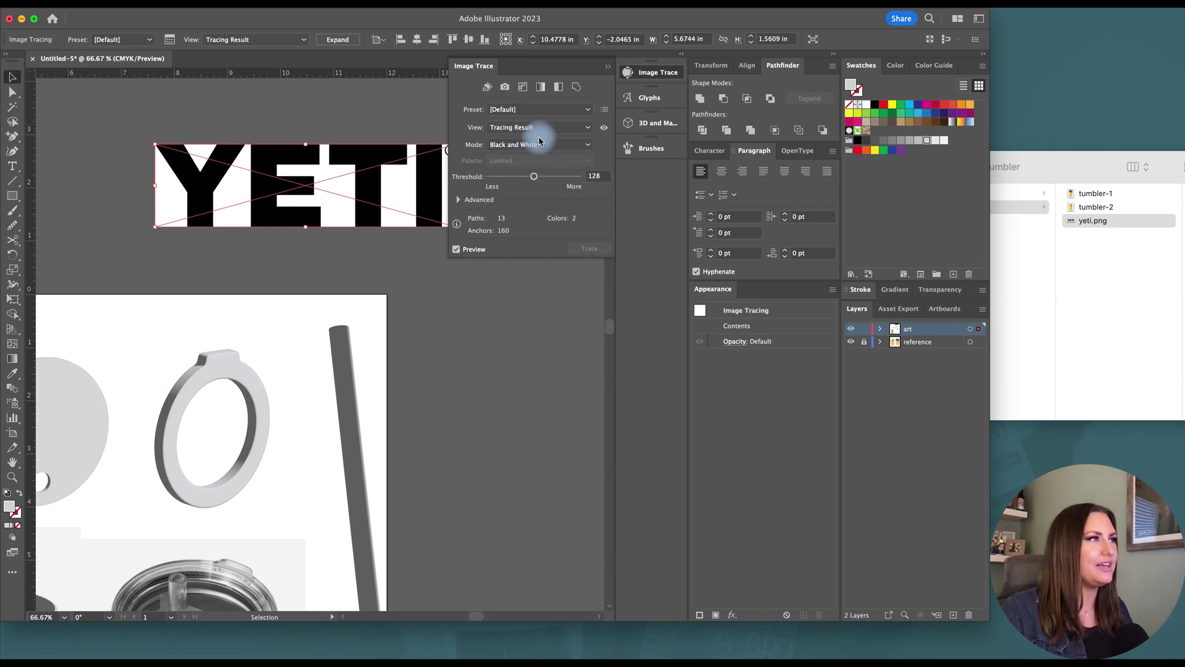
{"action": "left_click", "coordinate": [530, 110]}
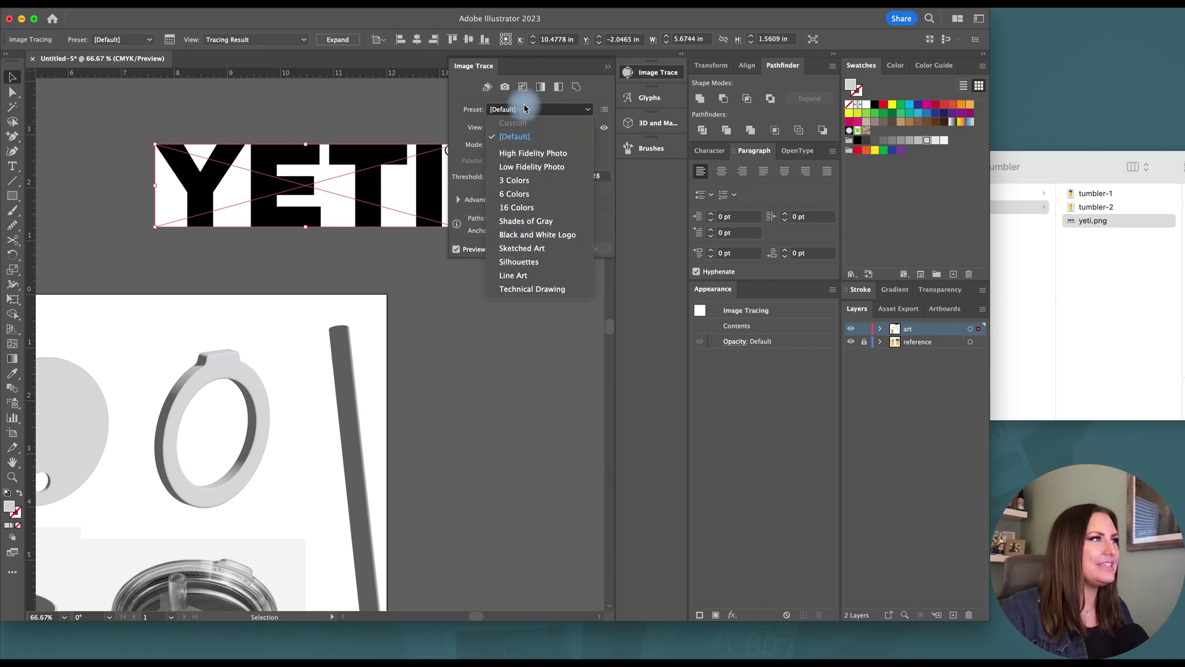
{"action": "left_click", "coordinate": [527, 109]}
{"action": "left_click", "coordinate": [482, 198]}
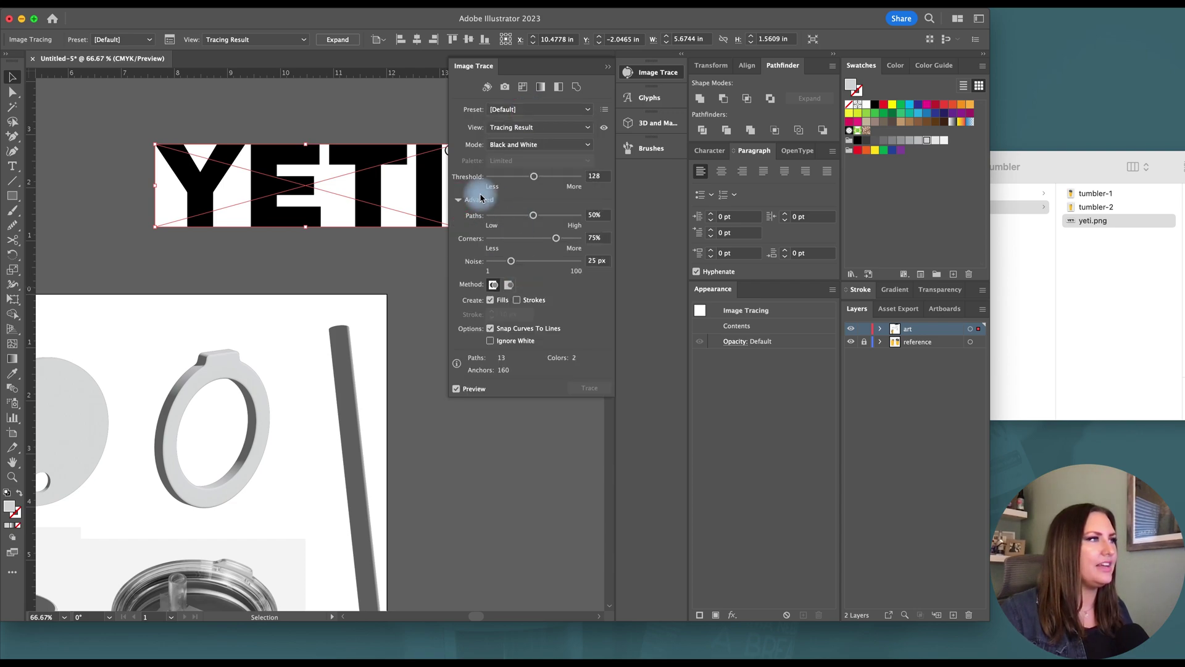
{"action": "left_click", "coordinate": [645, 73]}
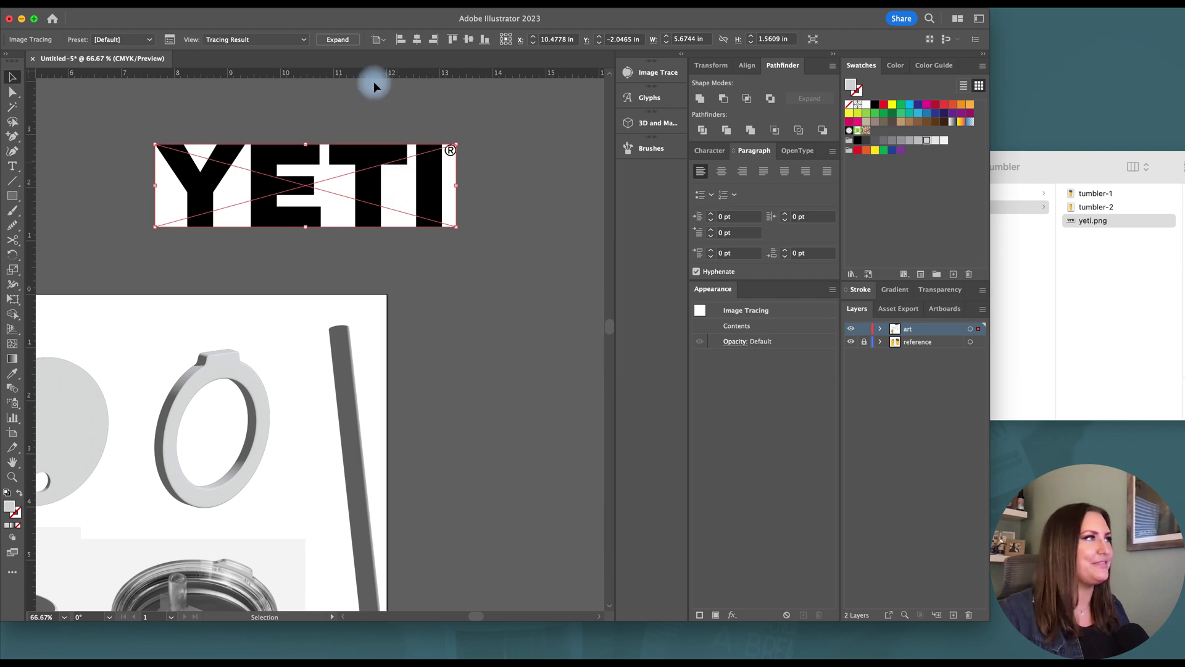
- Convert the traced logo to paths and delete its background, the Y triangle and the ® mark
{"action": "left_click", "coordinate": [337, 39]}
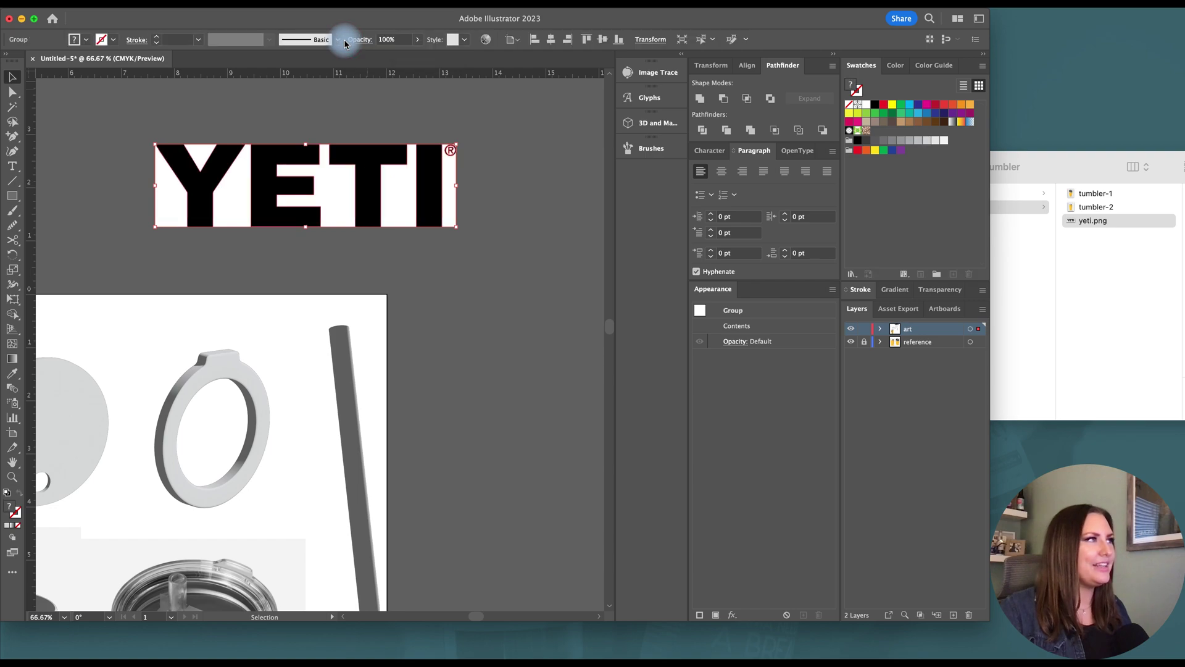
{"action": "double_click", "coordinate": [397, 190]}
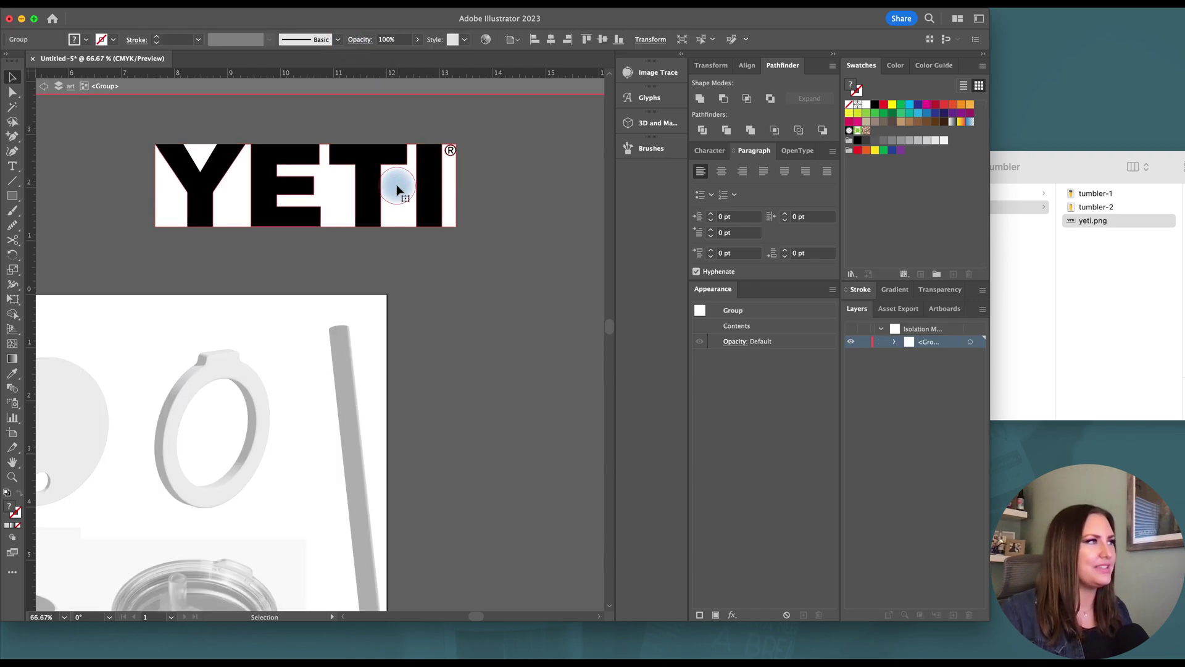
{"action": "left_click", "coordinate": [397, 195]}
{"action": "key", "text": "Delete"}
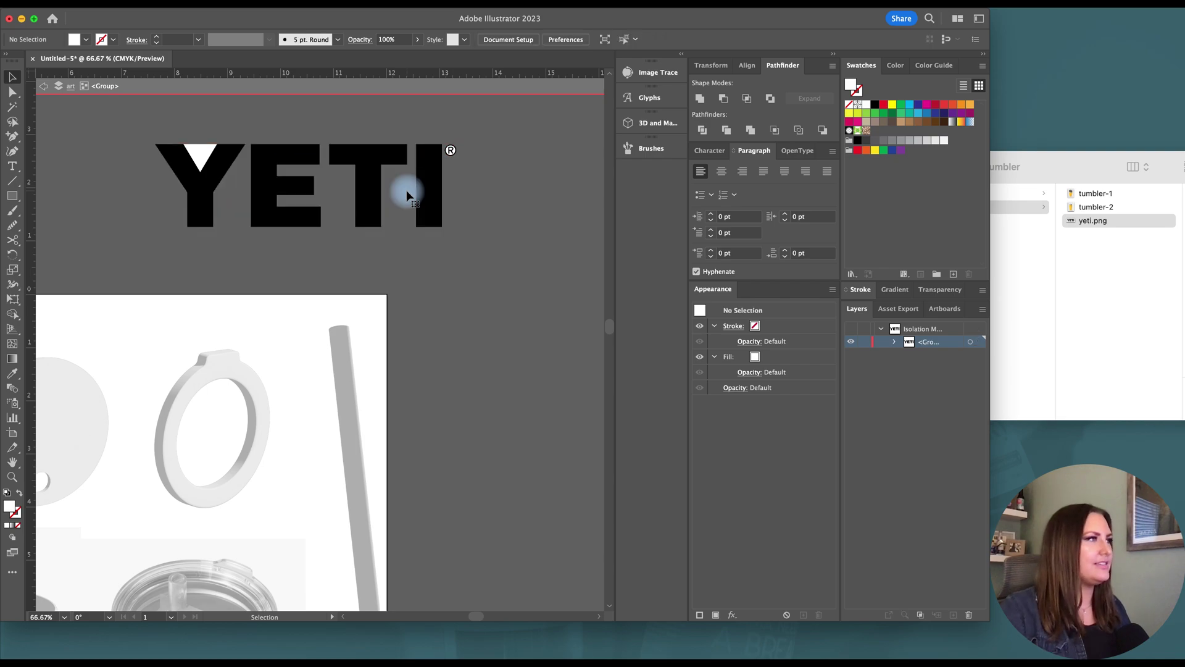
{"action": "left_click", "coordinate": [198, 155]}
{"action": "key", "text": "Delete"}
{"action": "left_click", "coordinate": [449, 152]}
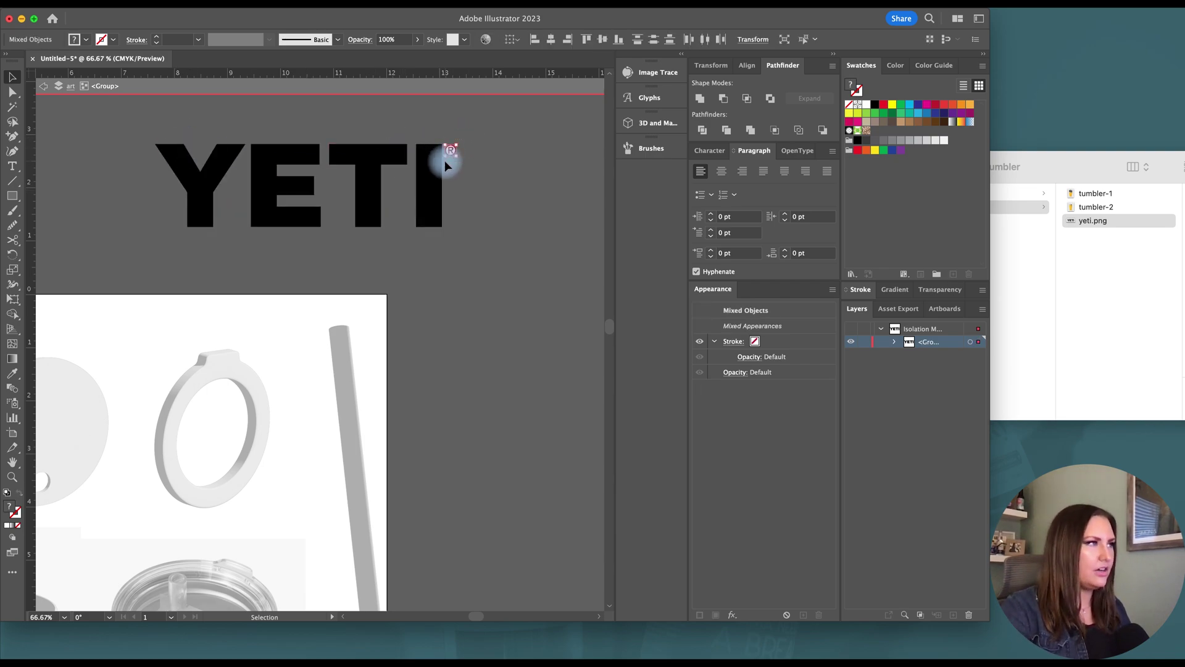
{"action": "key", "text": "Delete"}
{"action": "key", "text": "Escape"}
- Extrude the YETI letters at 0.25 depth and fill them light grey
{"action": "left_click", "coordinate": [432, 186]}
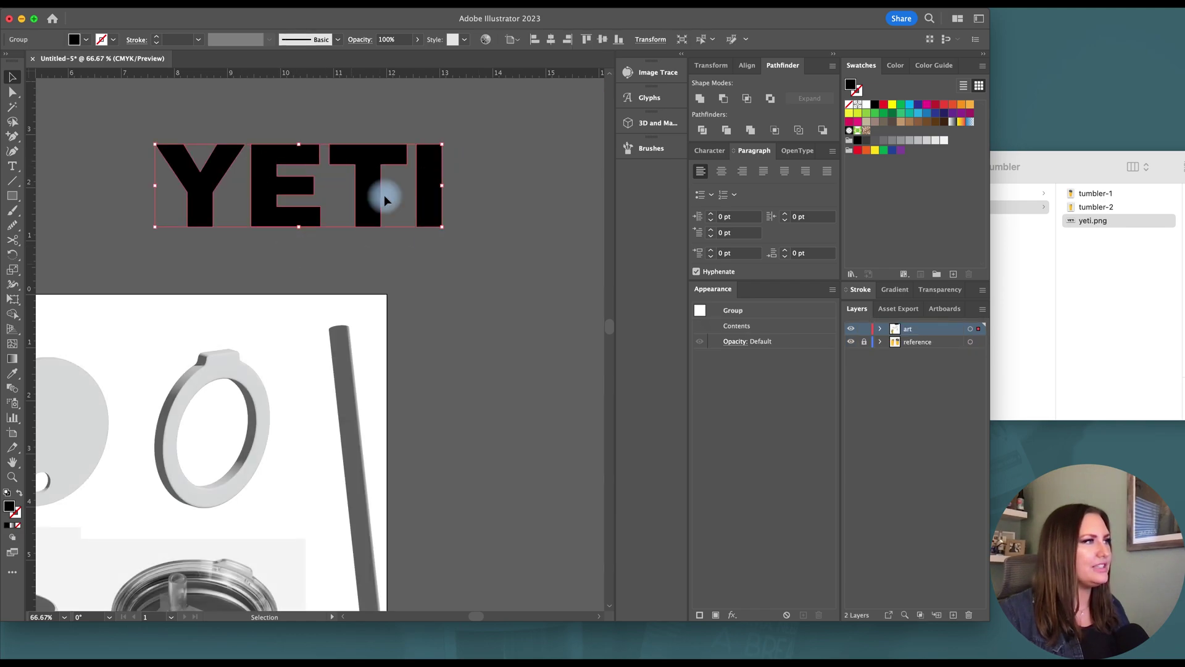
{"action": "left_click", "coordinate": [653, 125]}
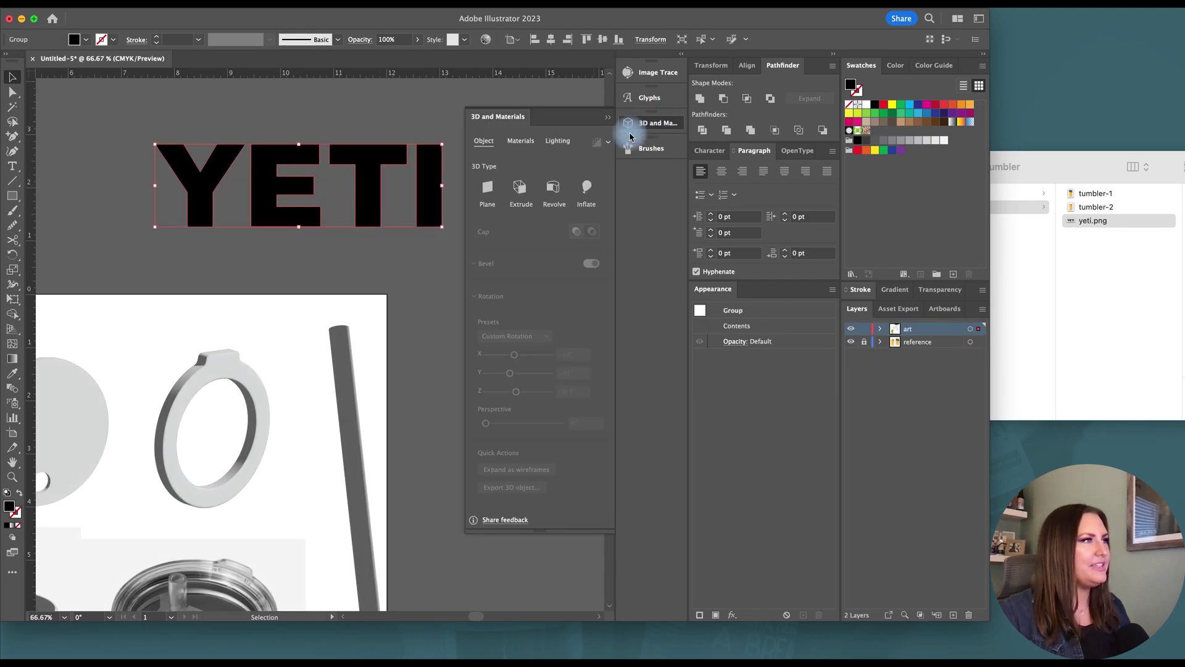
{"action": "left_click", "coordinate": [521, 188]}
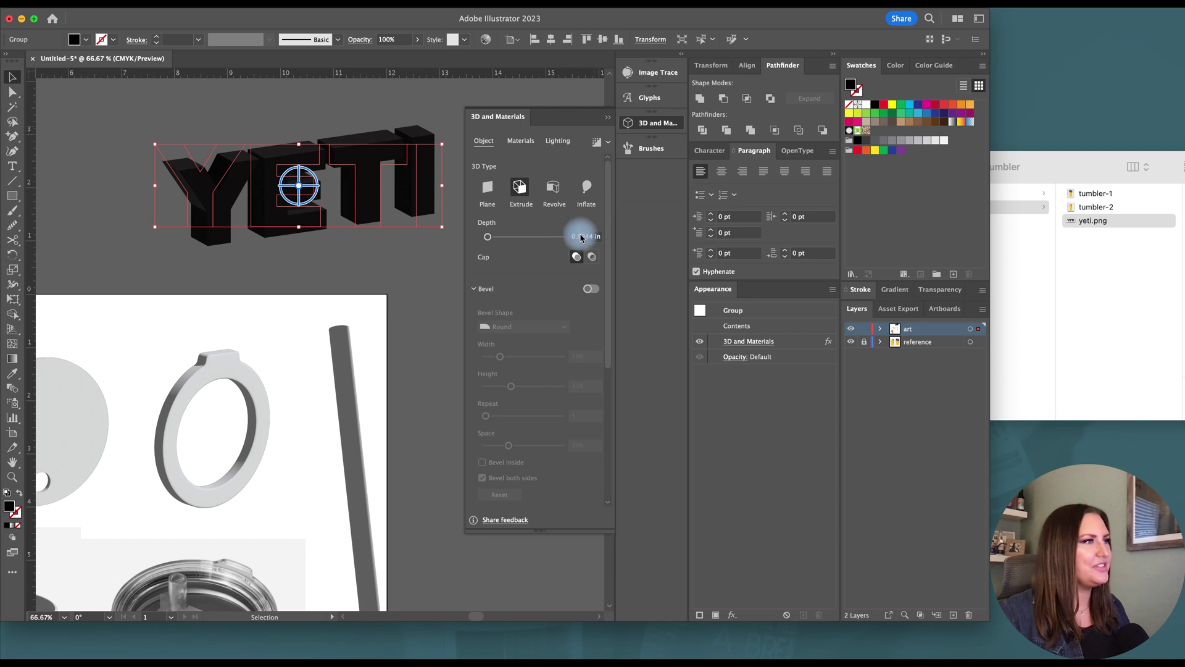
{"action": "left_click", "coordinate": [587, 236]}
{"action": "type", "text": "0.25"}
{"action": "key", "text": "Return"}
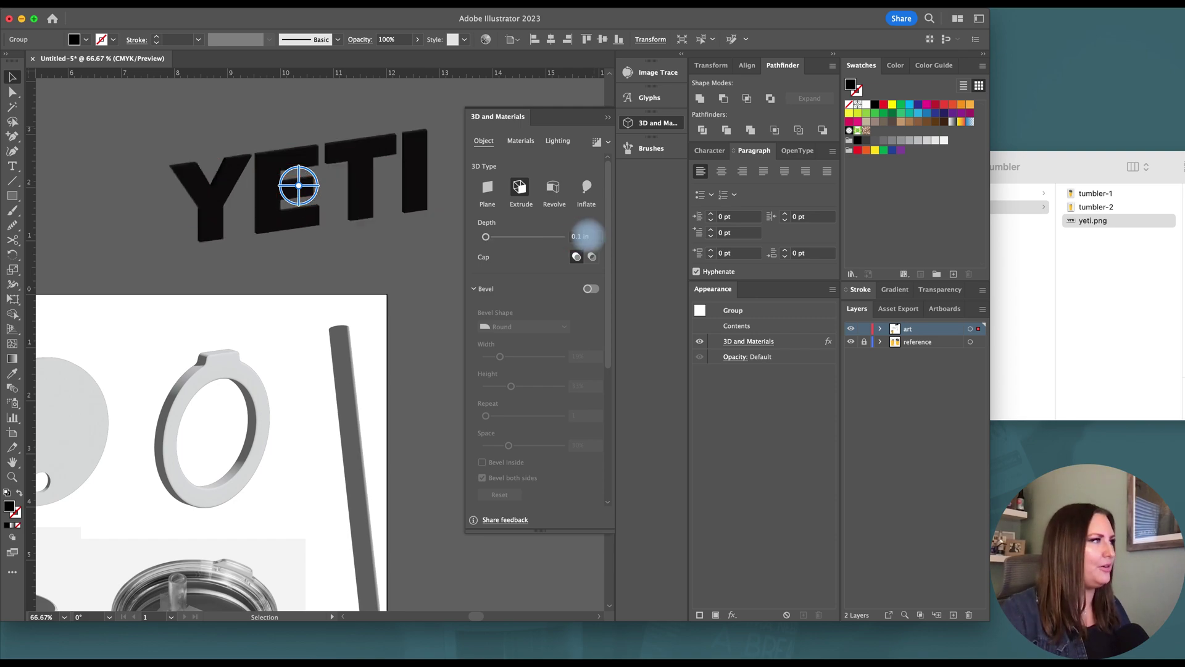
{"action": "left_click", "coordinate": [411, 184]}
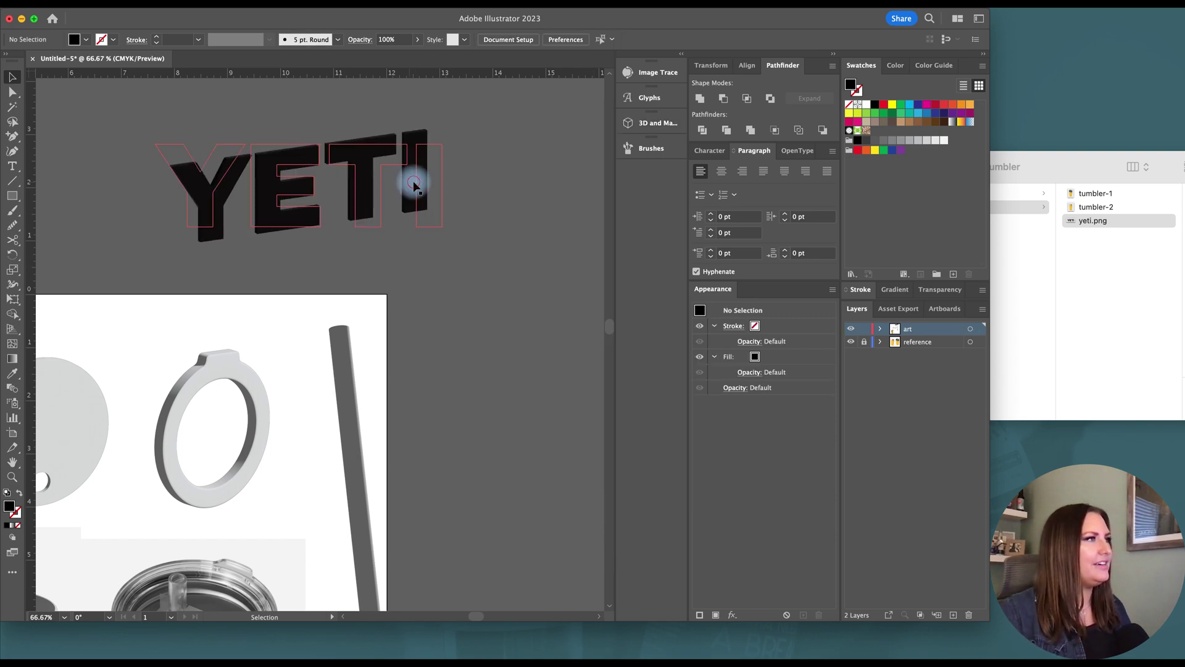
{"action": "left_click", "coordinate": [927, 140]}
{"action": "left_click", "coordinate": [461, 230]}
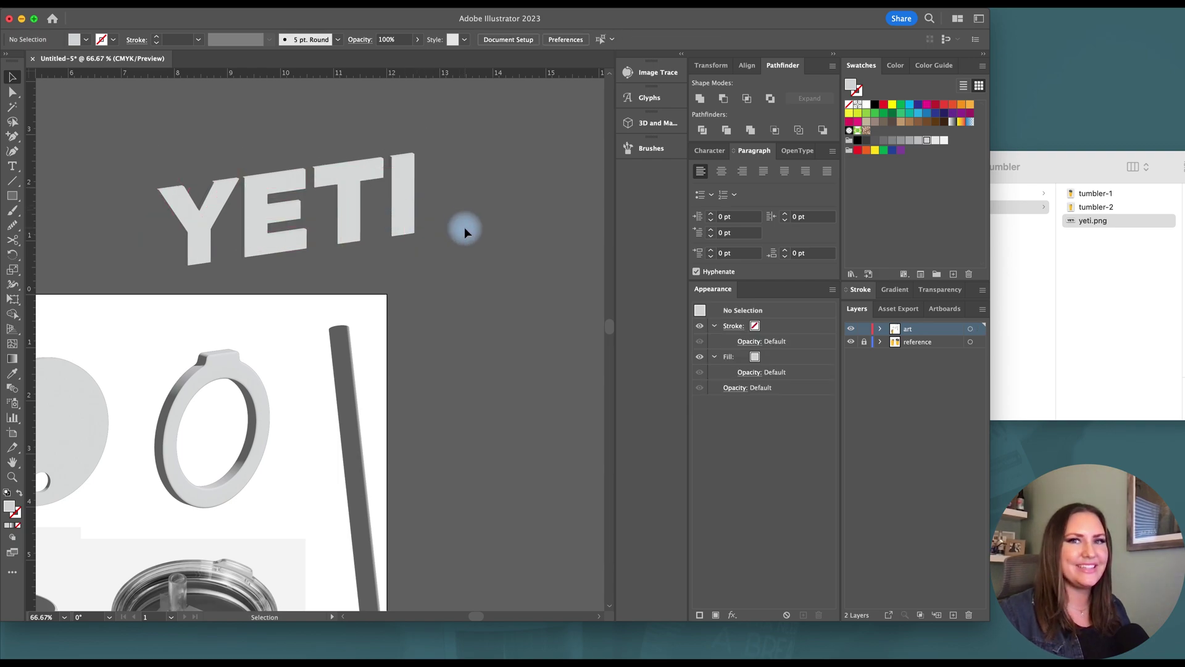
{"action": "scroll", "coordinate": [458, 271], "scroll_direction": "down", "scroll_amount": 5}
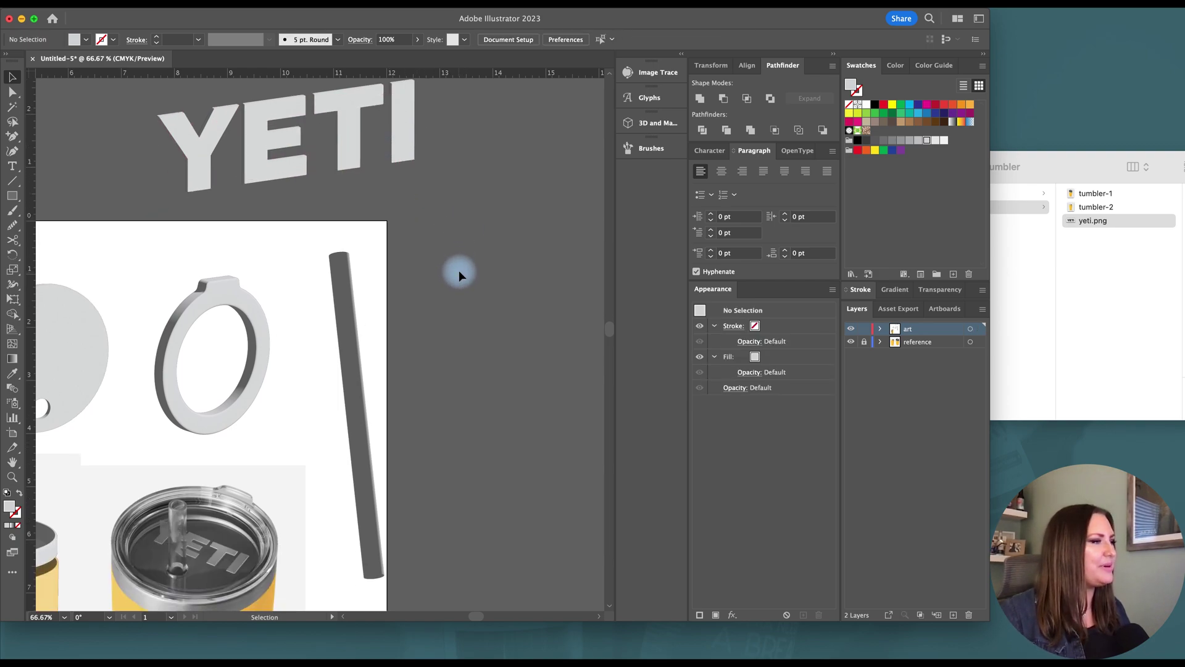
{"action": "scroll", "coordinate": [451, 308], "scroll_direction": "left", "scroll_amount": 5}
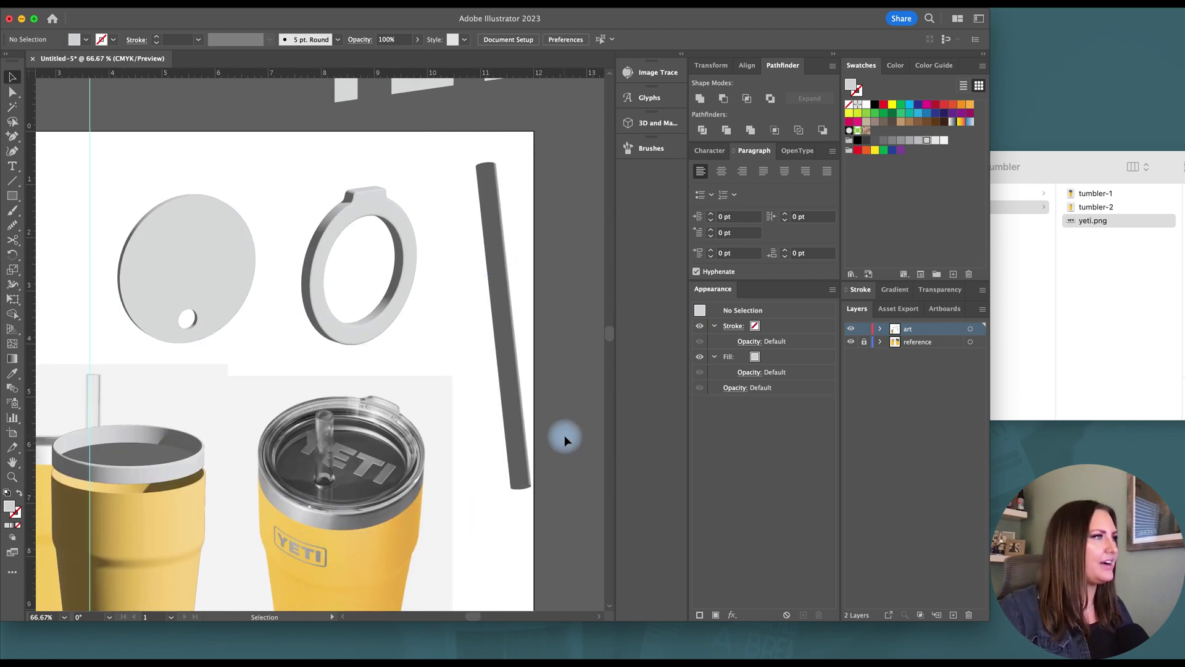
{"action": "key", "text": "super+minus"}
{"action": "key", "text": "super+minus"}
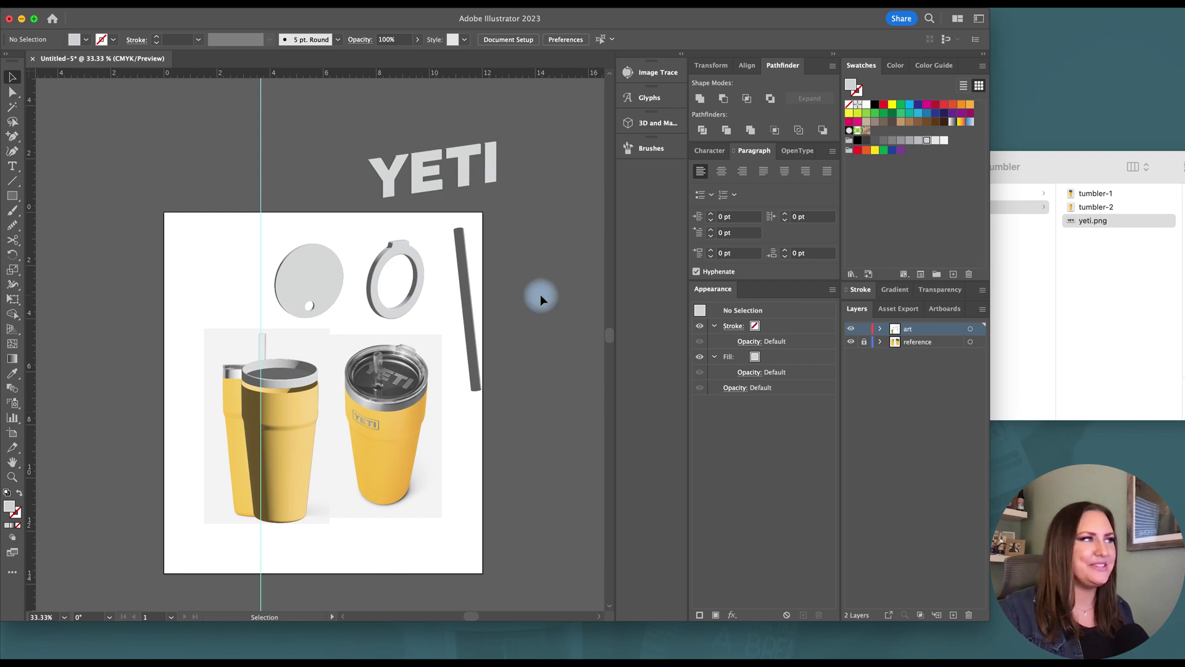
- Add the 3D YETI letters as an export asset via the 3D and Materials panel
{"action": "left_click", "coordinate": [466, 167]}
{"action": "scroll", "coordinate": [517, 176], "scroll_direction": "right", "scroll_amount": 2}
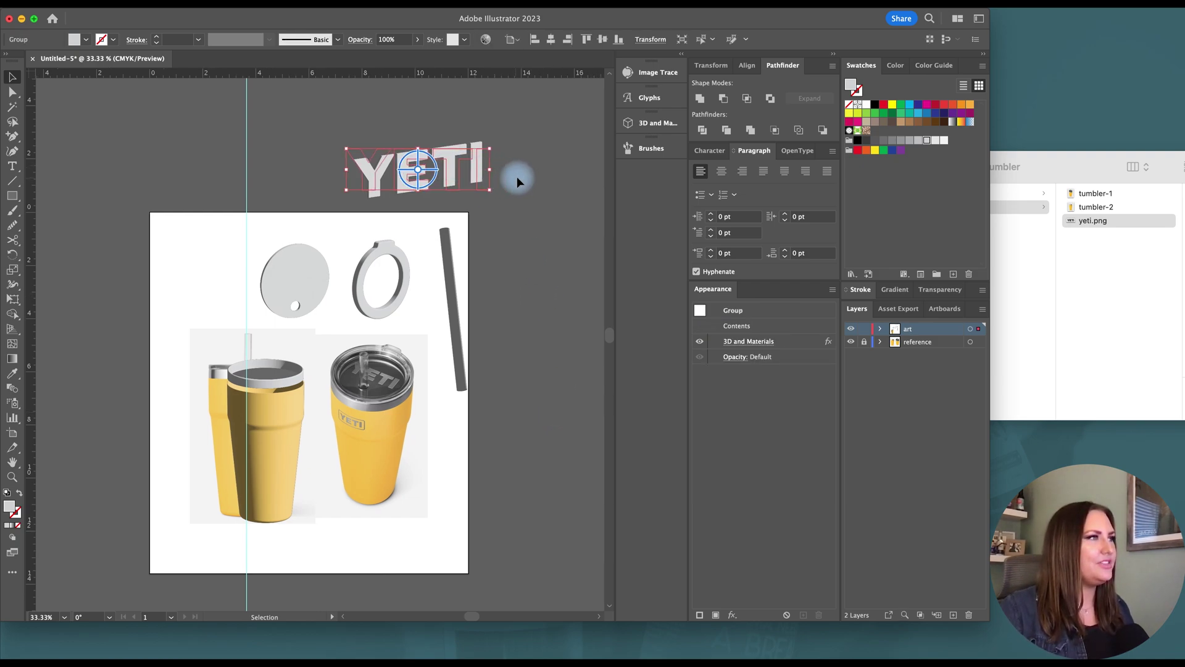
{"action": "left_click", "coordinate": [661, 125]}
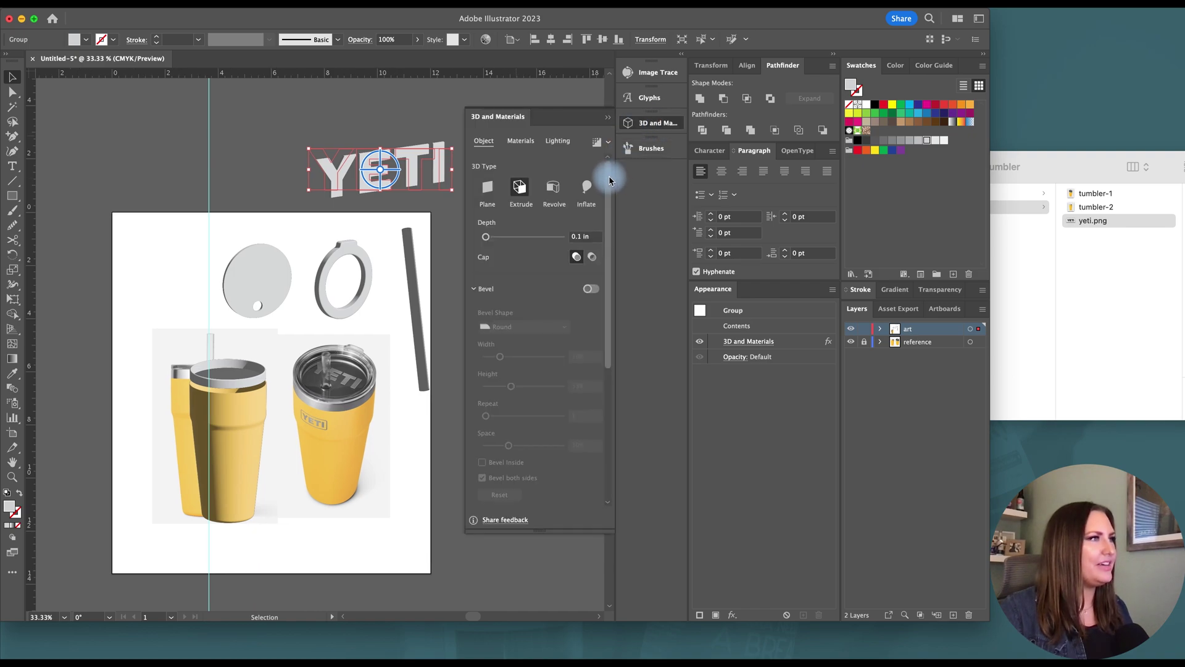
{"action": "left_click_drag", "start_coordinate": [606, 177], "coordinate": [605, 322]}
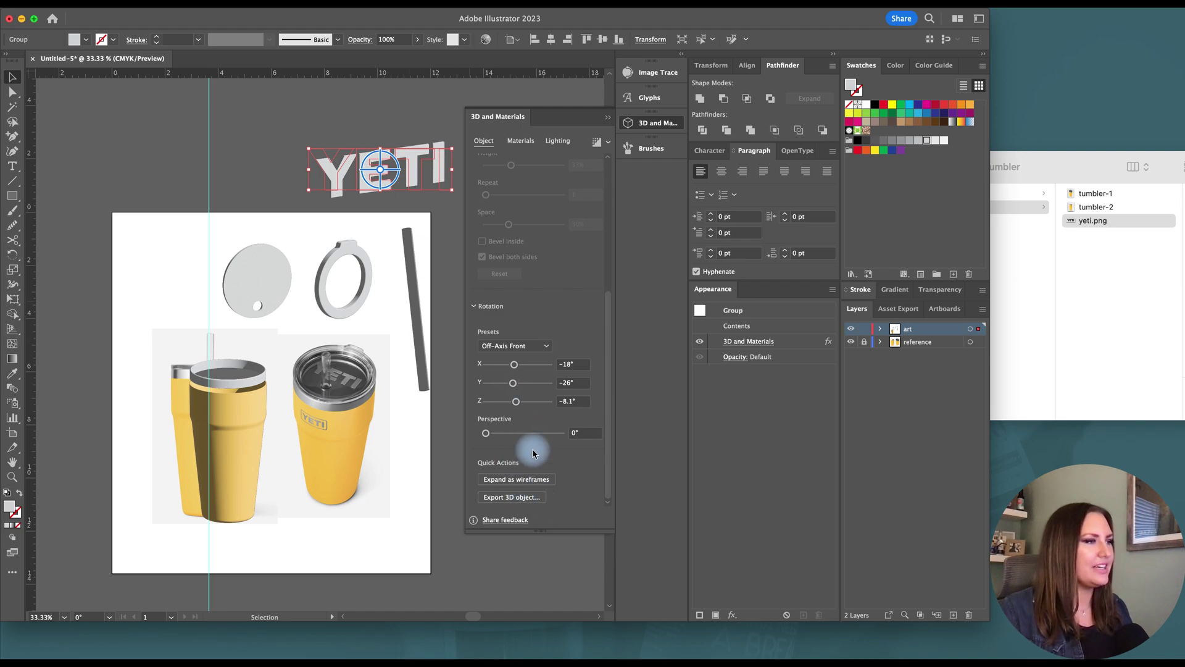
{"action": "left_click", "coordinate": [524, 498]}
- Add the round lid, ring, straw and metal rim as 3D export assets
{"action": "key", "text": "super+alt+bracketleft"}
{"action": "key", "text": "super+alt+bracketleft"}
{"action": "left_click", "coordinate": [514, 501]}
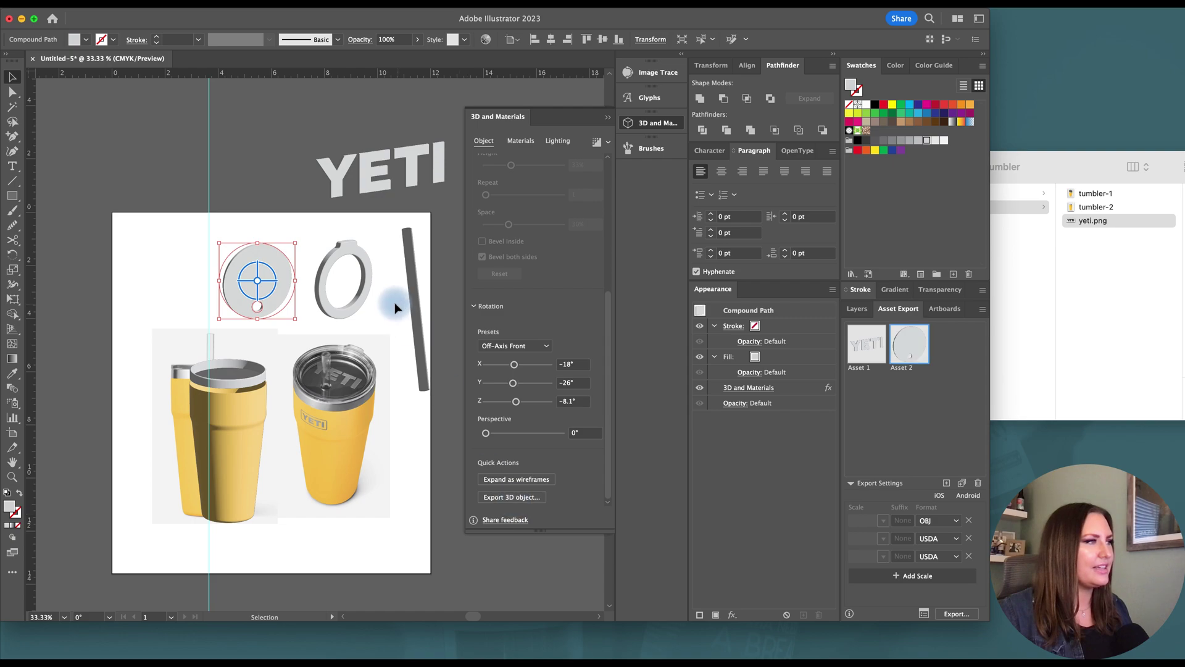
{"action": "left_click", "coordinate": [375, 299]}
{"action": "left_click", "coordinate": [506, 498]}
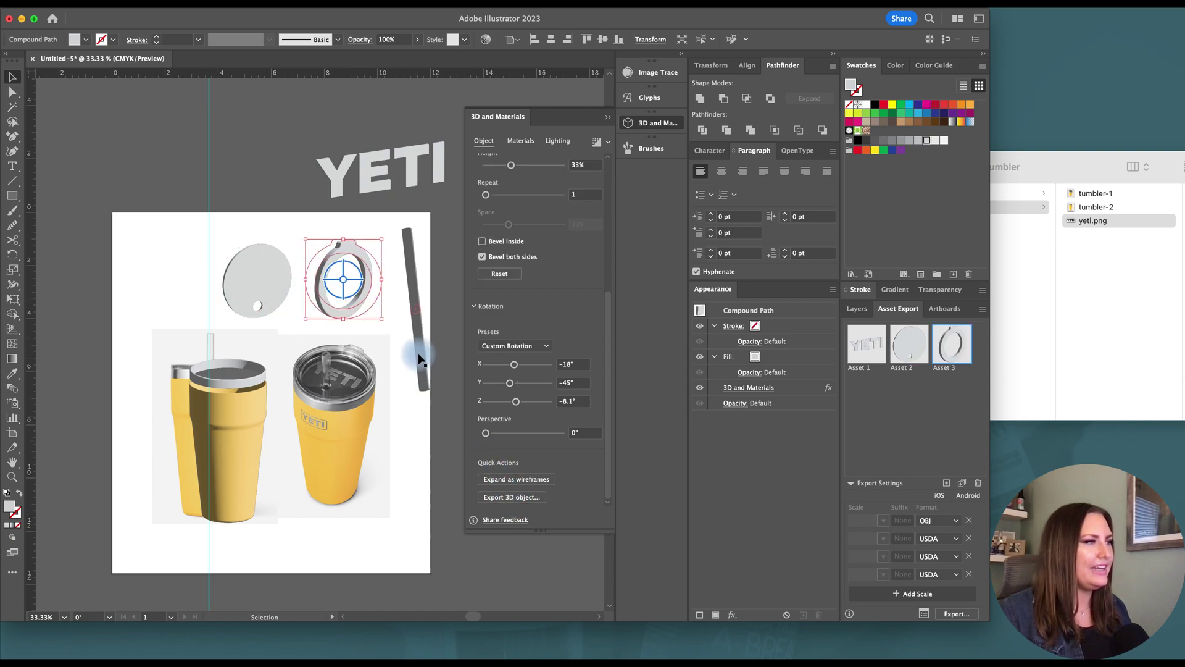
{"action": "key", "text": "super+alt+bracketleft"}
{"action": "left_click", "coordinate": [500, 497]}
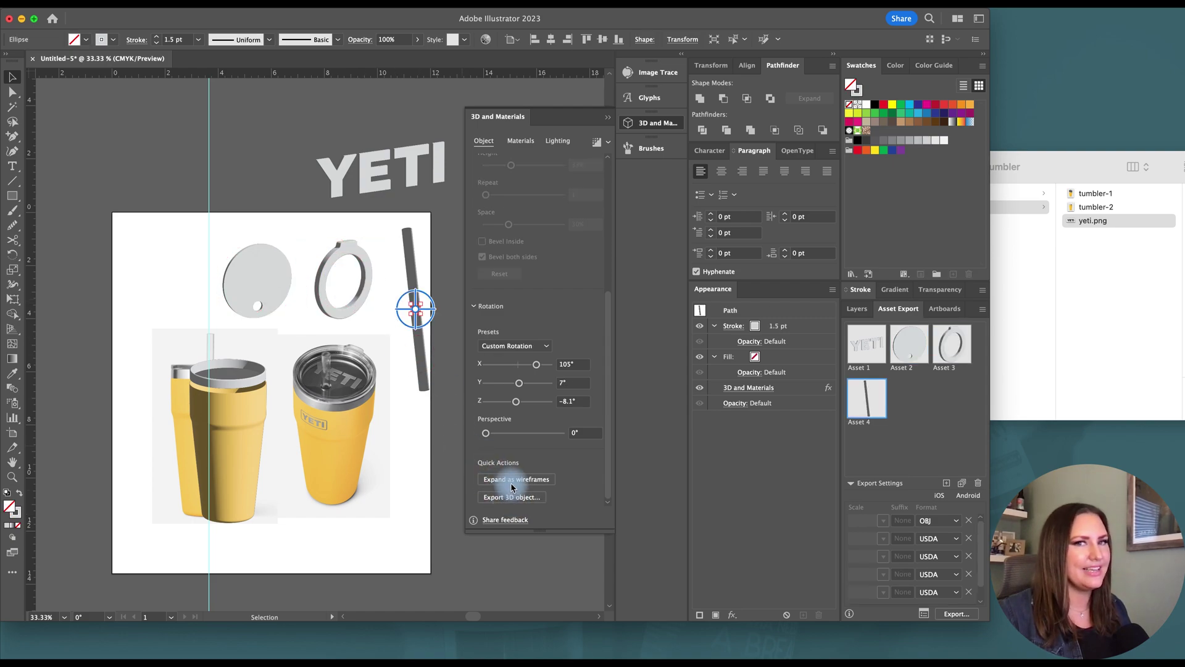
{"action": "left_click", "coordinate": [242, 377]}
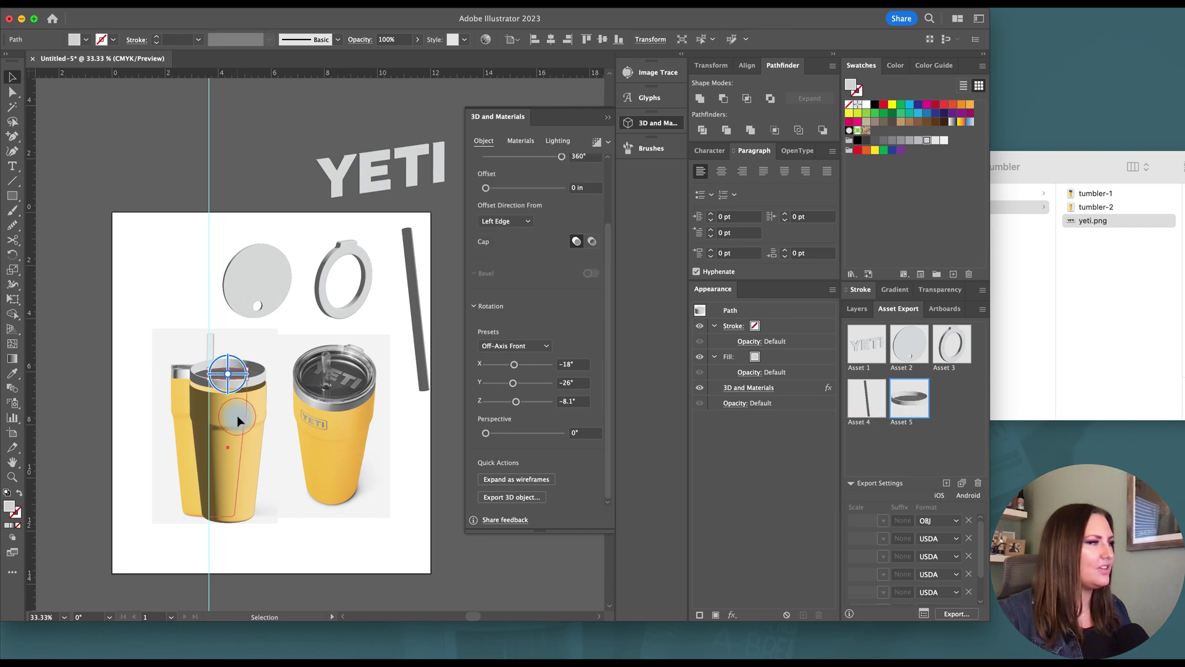
{"action": "left_click", "coordinate": [512, 498]}
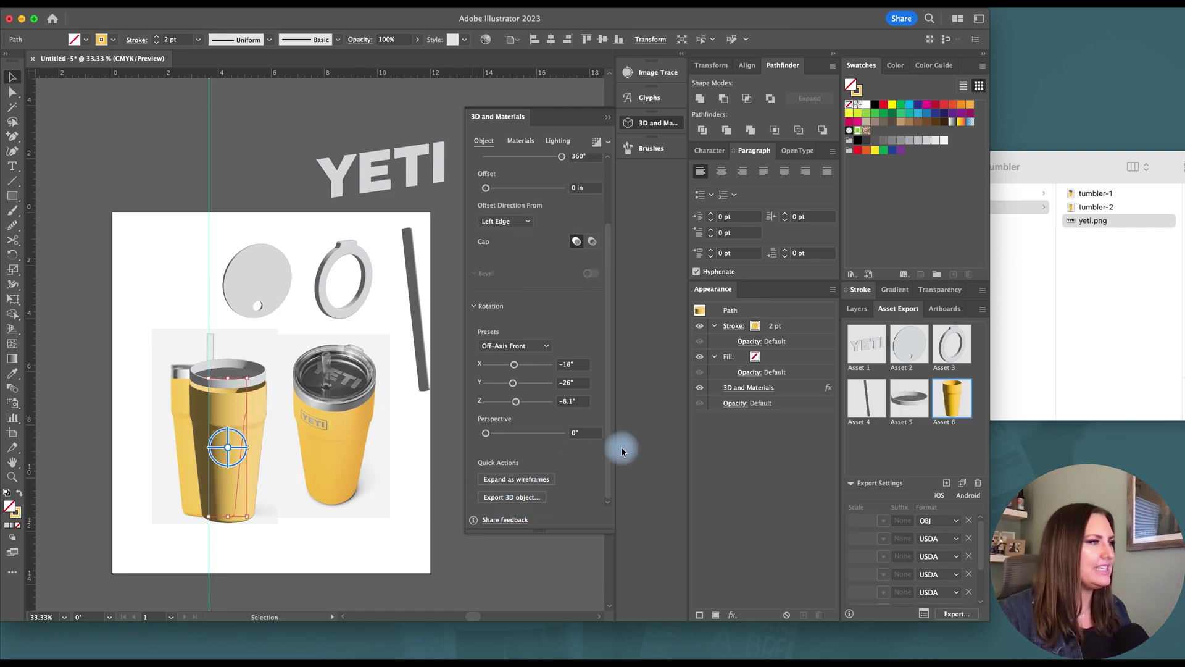
- Rename the first asset 'logo' and remove the three extra USDA export formats
{"action": "double_click", "coordinate": [870, 368]}
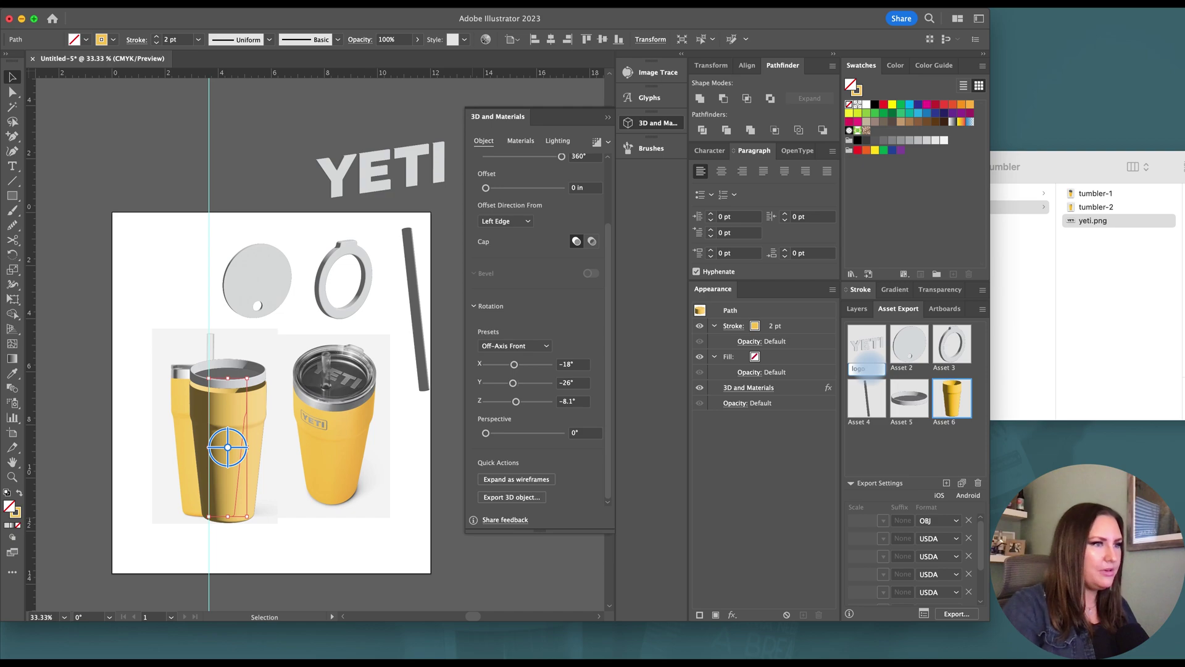
{"action": "type", "text": "logo"}
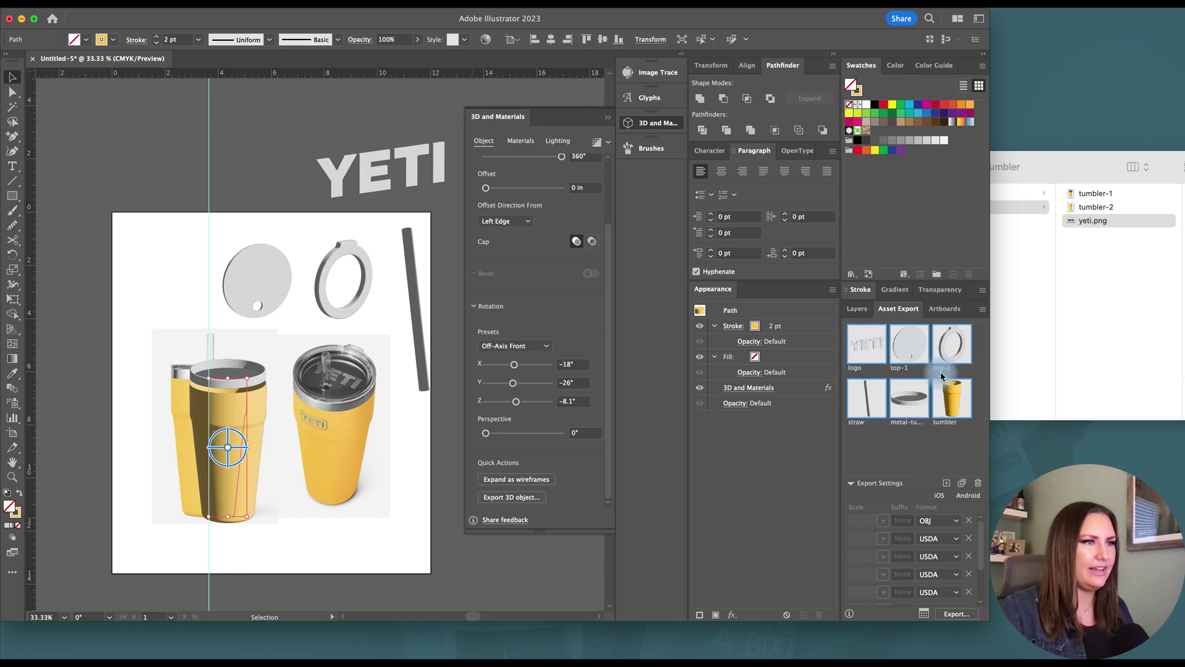
{"action": "left_click", "coordinate": [968, 538]}
{"action": "left_click", "coordinate": [968, 538]}
{"action": "left_click", "coordinate": [968, 539]}
{"action": "left_click", "coordinate": [969, 538]}
{"action": "left_click", "coordinate": [968, 539]}
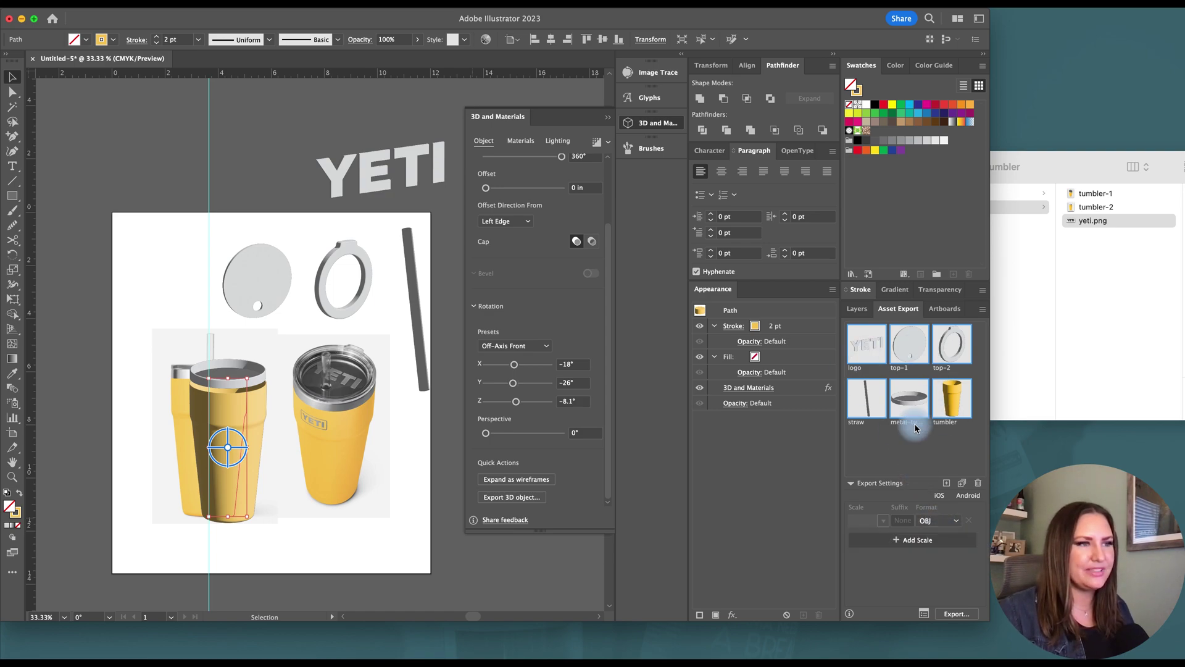
- Export the six assets from Asset Export with the Tumbler folder as destination
{"action": "left_click", "coordinate": [957, 614]}
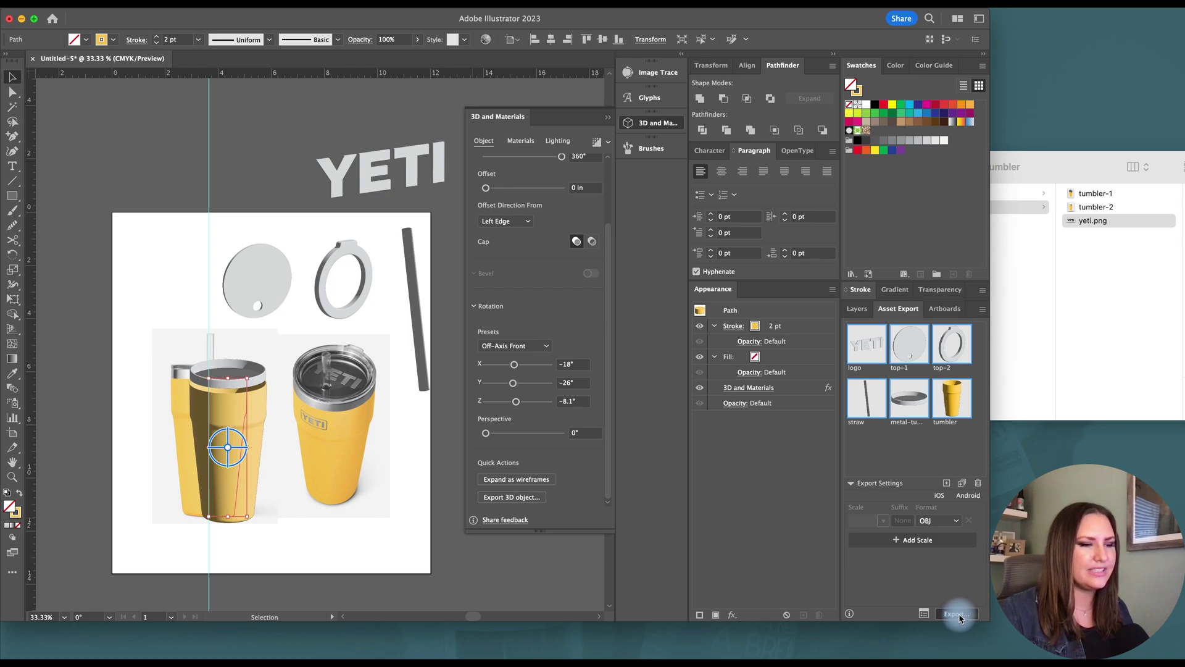
{"action": "left_click", "coordinate": [511, 164]}
{"action": "left_click", "coordinate": [769, 360]}
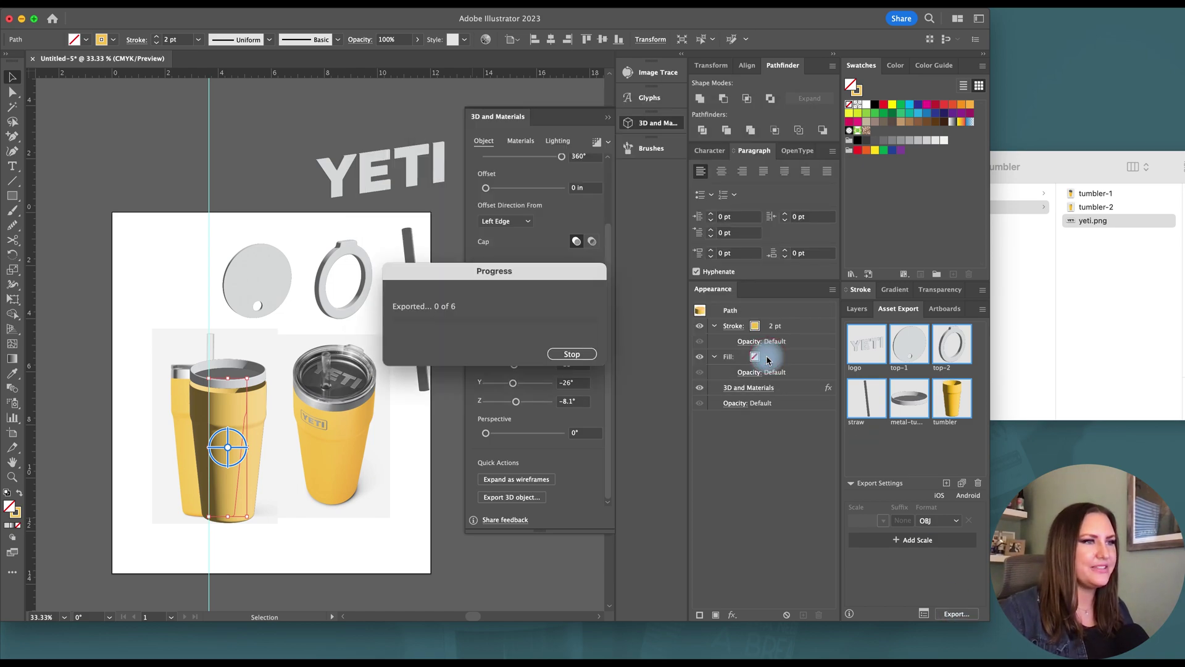